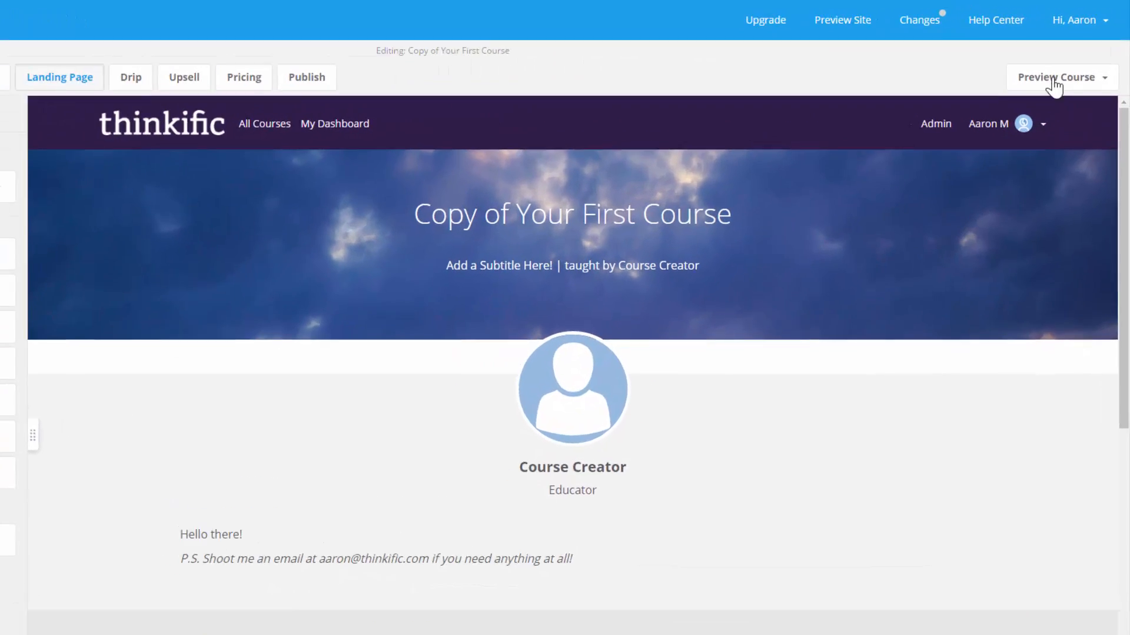
{"action": "left_click", "coordinate": [1054, 81]}
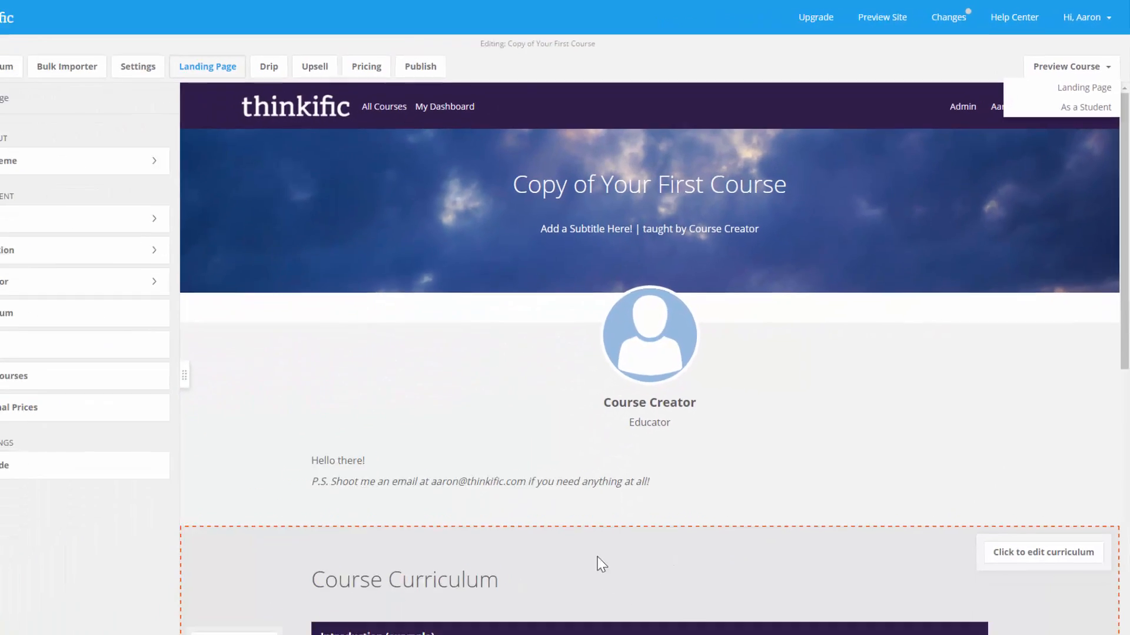
{"action": "left_click", "coordinate": [303, 616]}
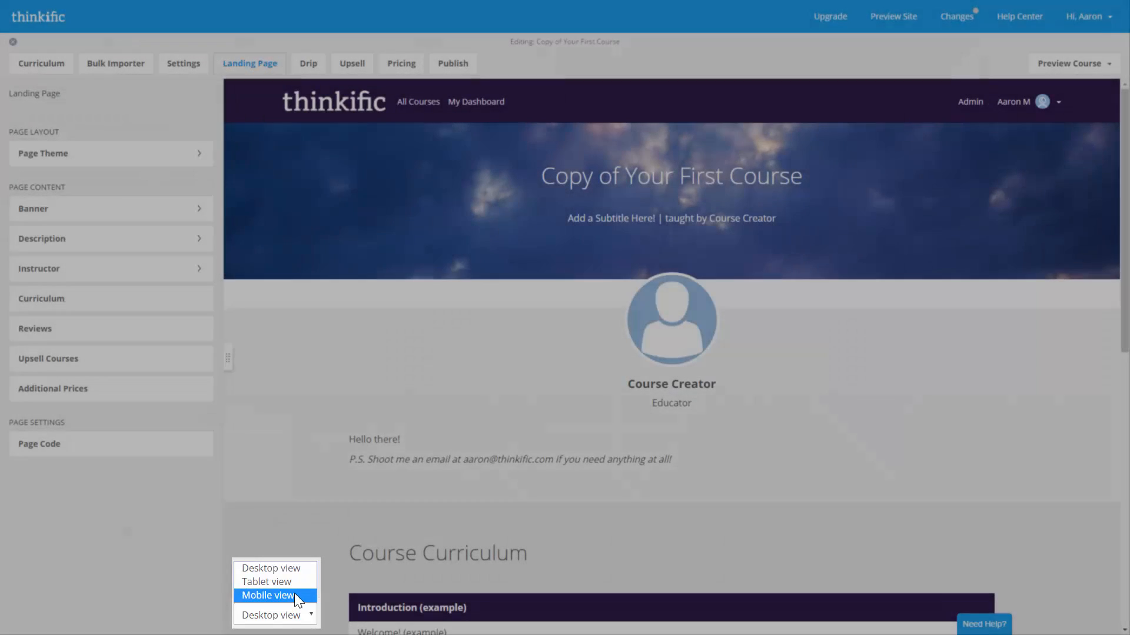
{"action": "left_click", "coordinate": [293, 584]}
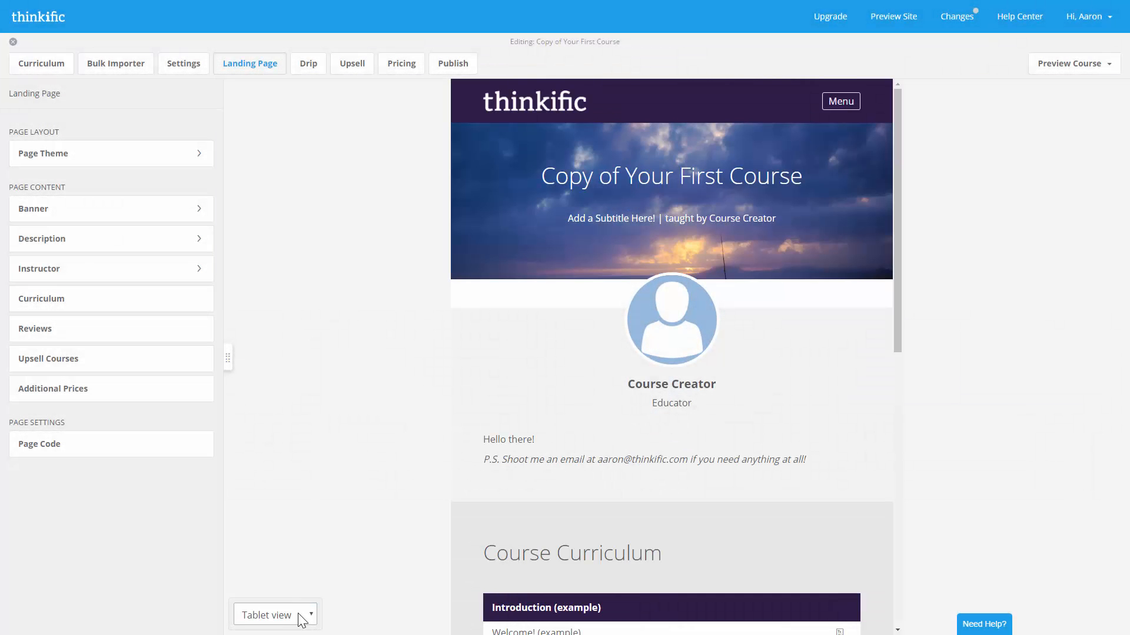
{"action": "left_click", "coordinate": [302, 618]}
{"action": "left_click", "coordinate": [296, 598]}
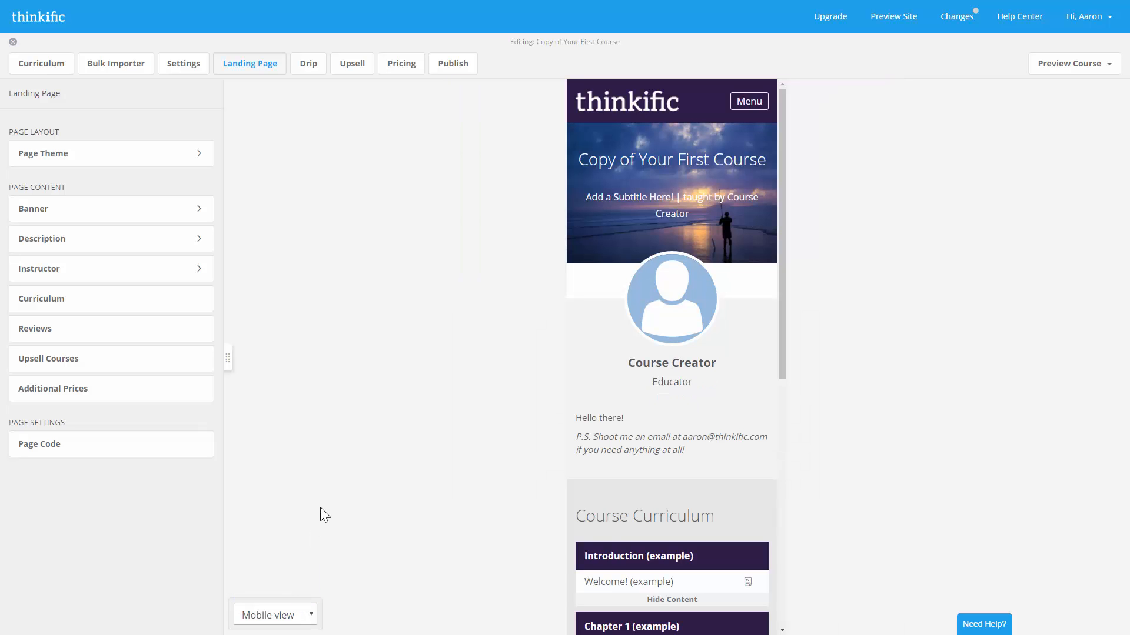
{"action": "left_click", "coordinate": [306, 615]}
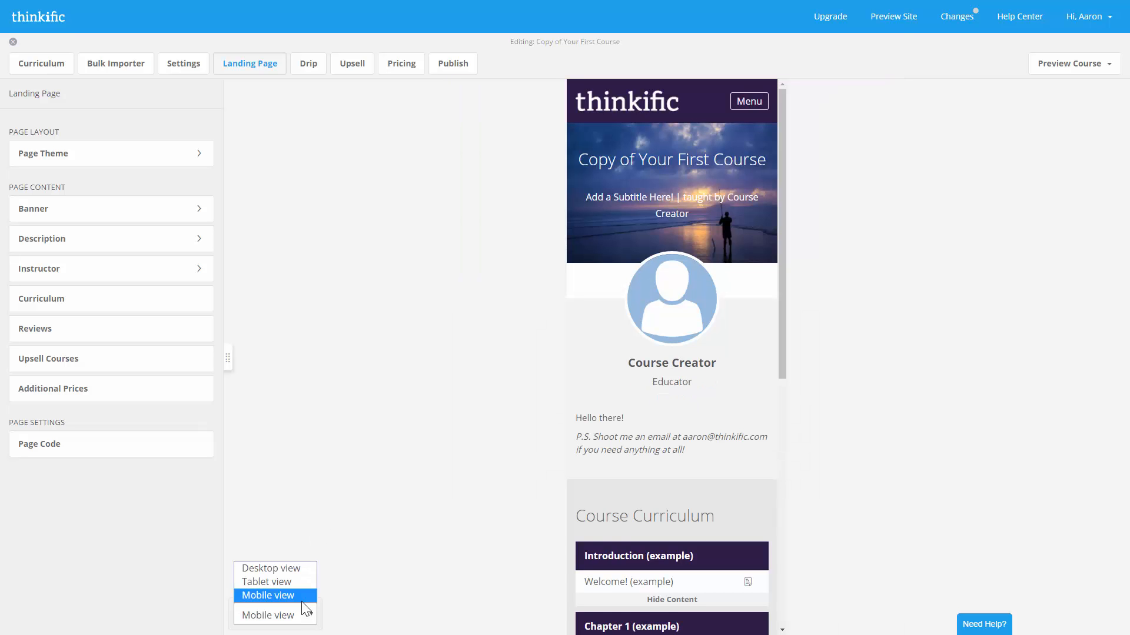
{"action": "left_click", "coordinate": [277, 570]}
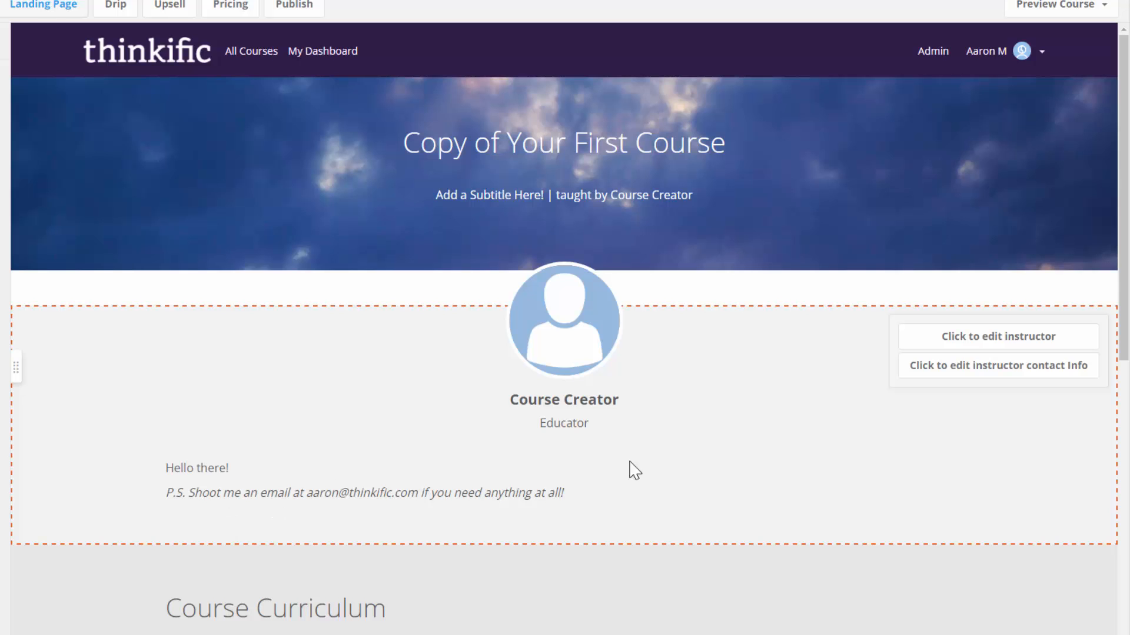
{"action": "mouse_move", "coordinate": [787, 203]}
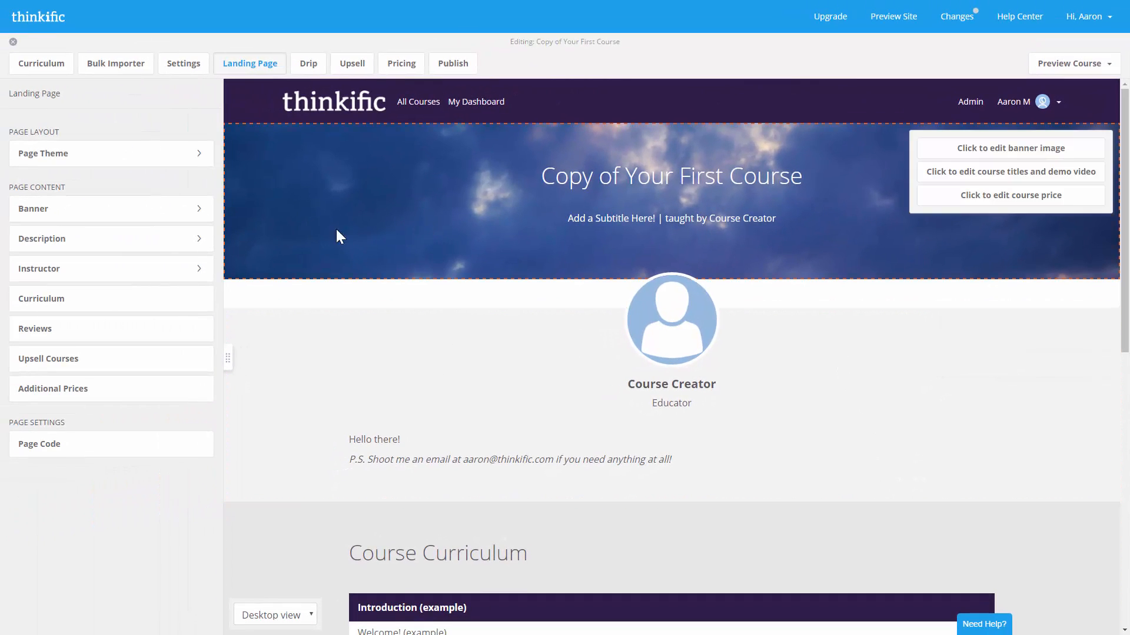
- Switch the landing page theme to the Video Course Landing Page layout
{"action": "left_click", "coordinate": [133, 168]}
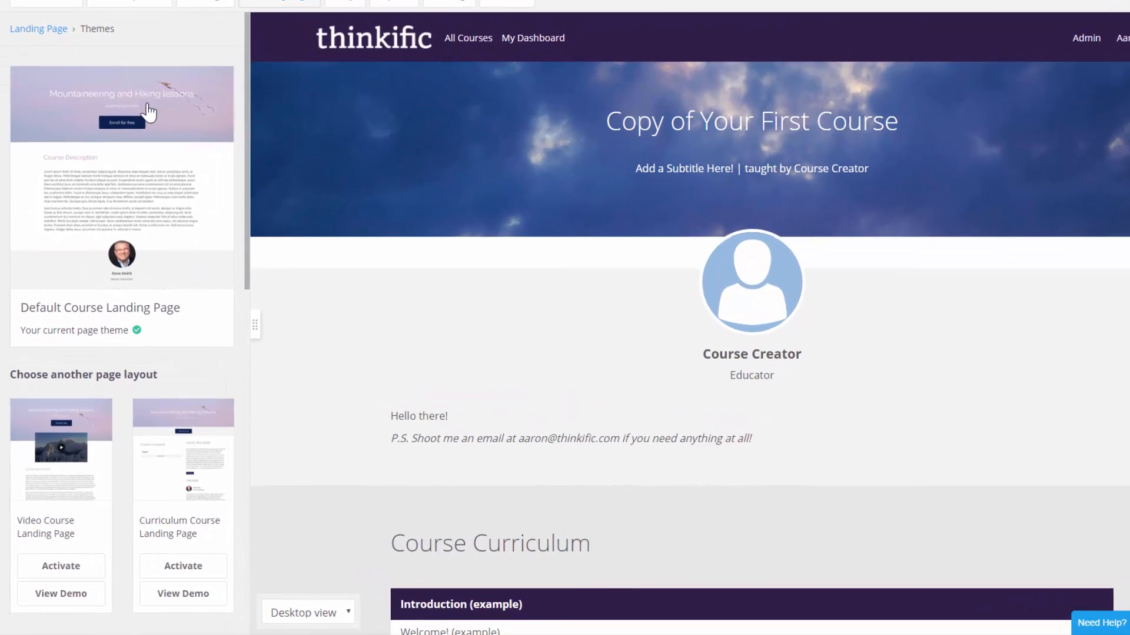
{"action": "scroll", "coordinate": [138, 243], "scroll_direction": "down", "scroll_amount": 1}
{"action": "scroll", "coordinate": [159, 185], "scroll_direction": "down", "scroll_amount": 1}
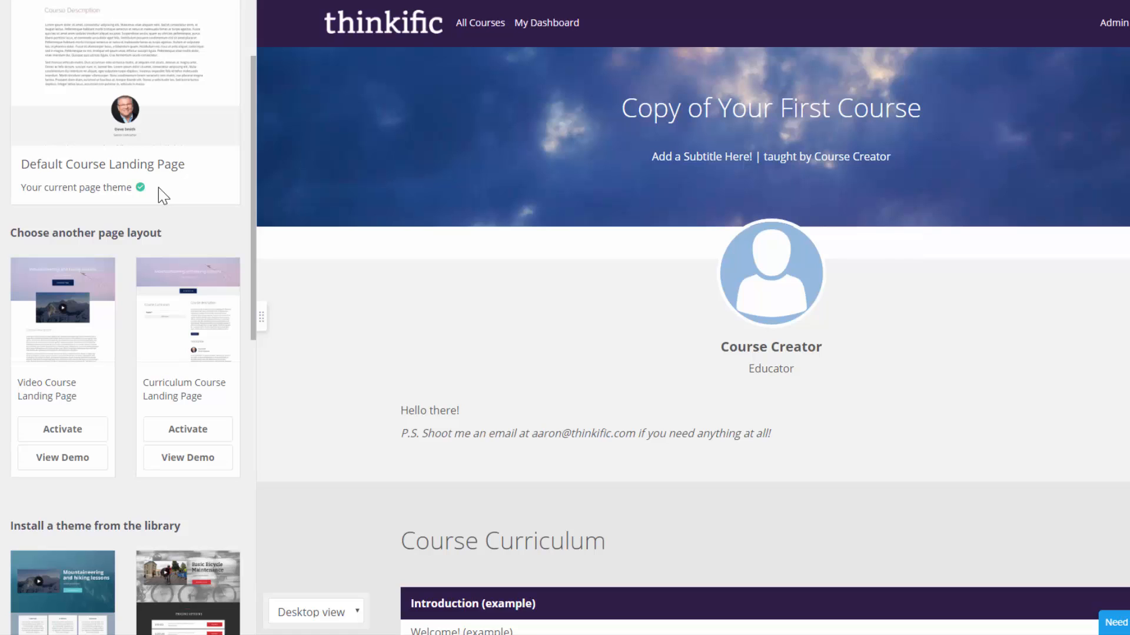
{"action": "scroll", "coordinate": [157, 187], "scroll_direction": "up", "scroll_amount": 2}
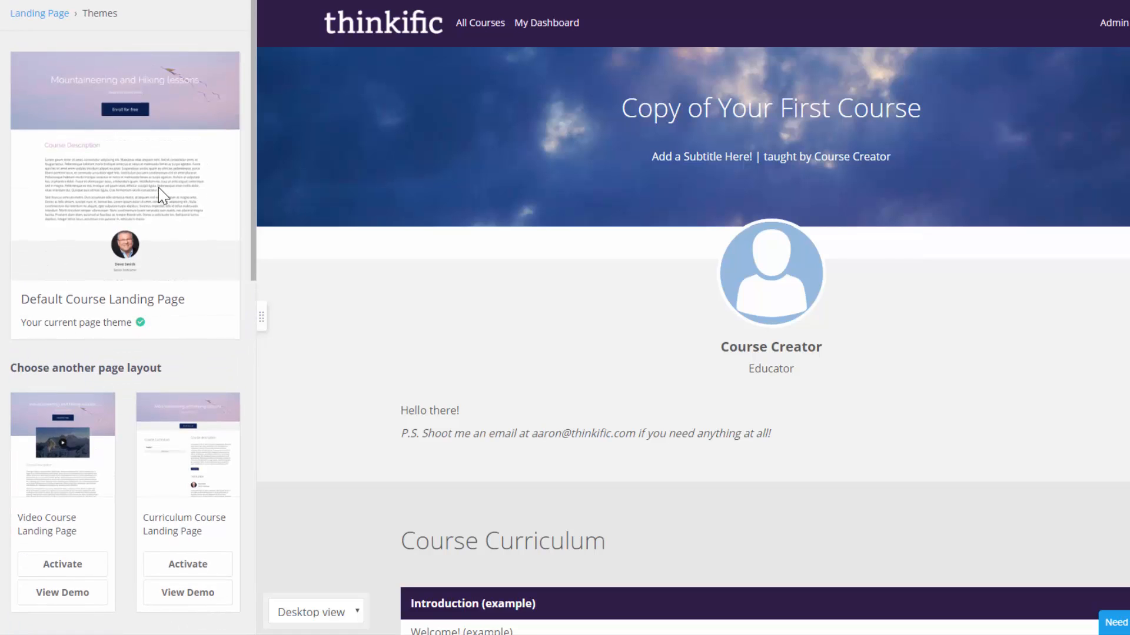
{"action": "scroll", "coordinate": [158, 189], "scroll_direction": "down", "scroll_amount": 1}
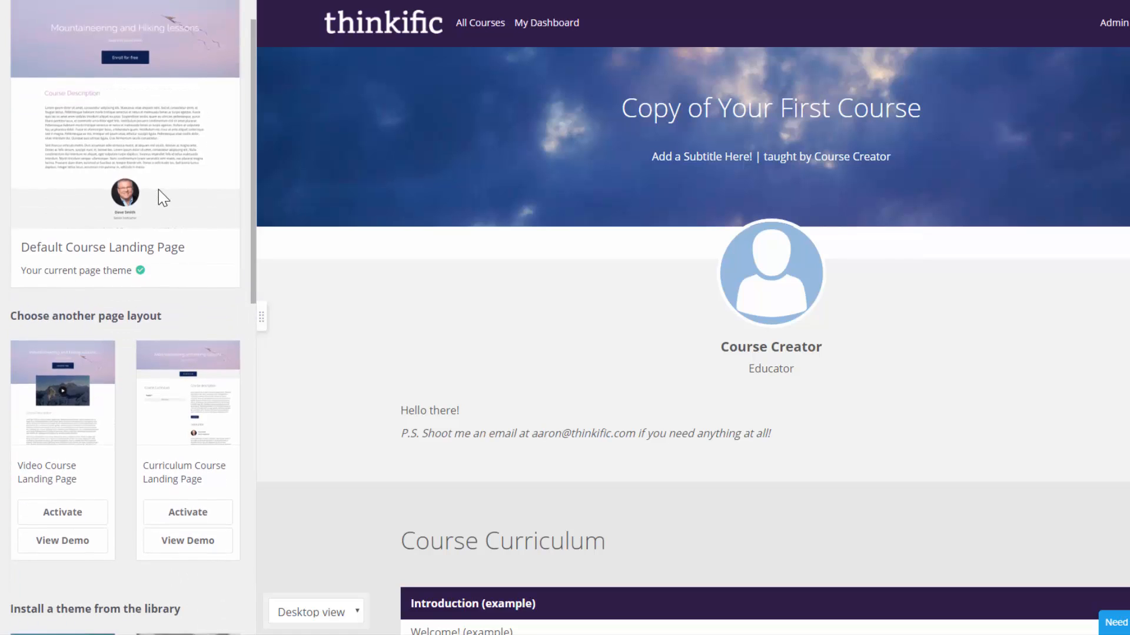
{"action": "left_click", "coordinate": [44, 509]}
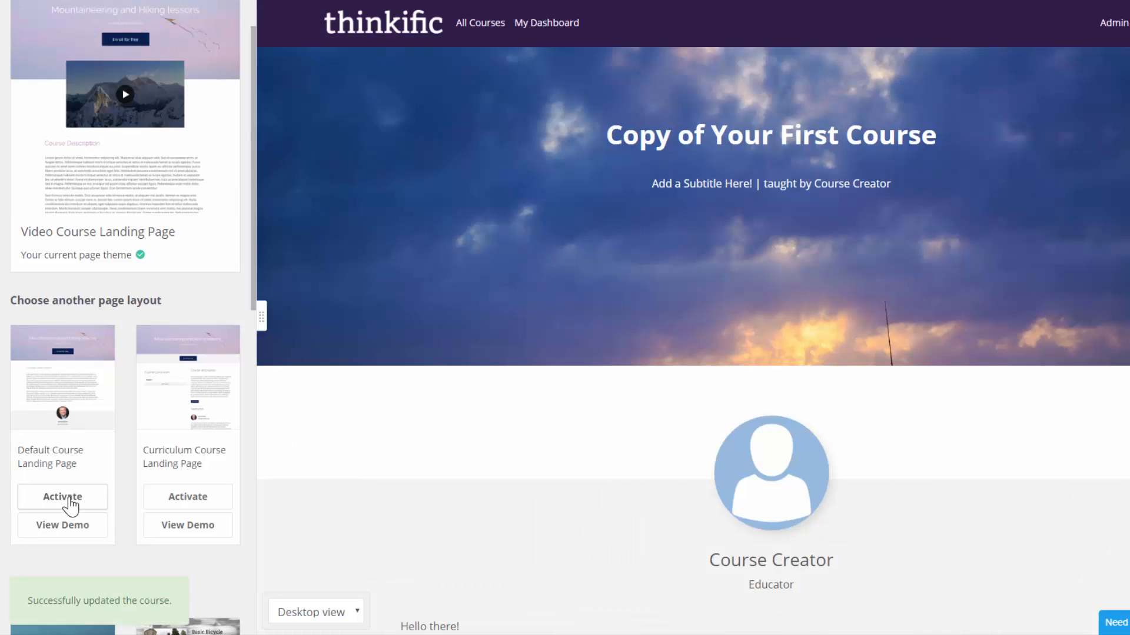
- Activate the Horizon theme from the theme library as the landing page theme
{"action": "scroll", "coordinate": [499, 291], "scroll_direction": "down", "scroll_amount": 6}
{"action": "scroll", "coordinate": [500, 289], "scroll_direction": "up", "scroll_amount": 5}
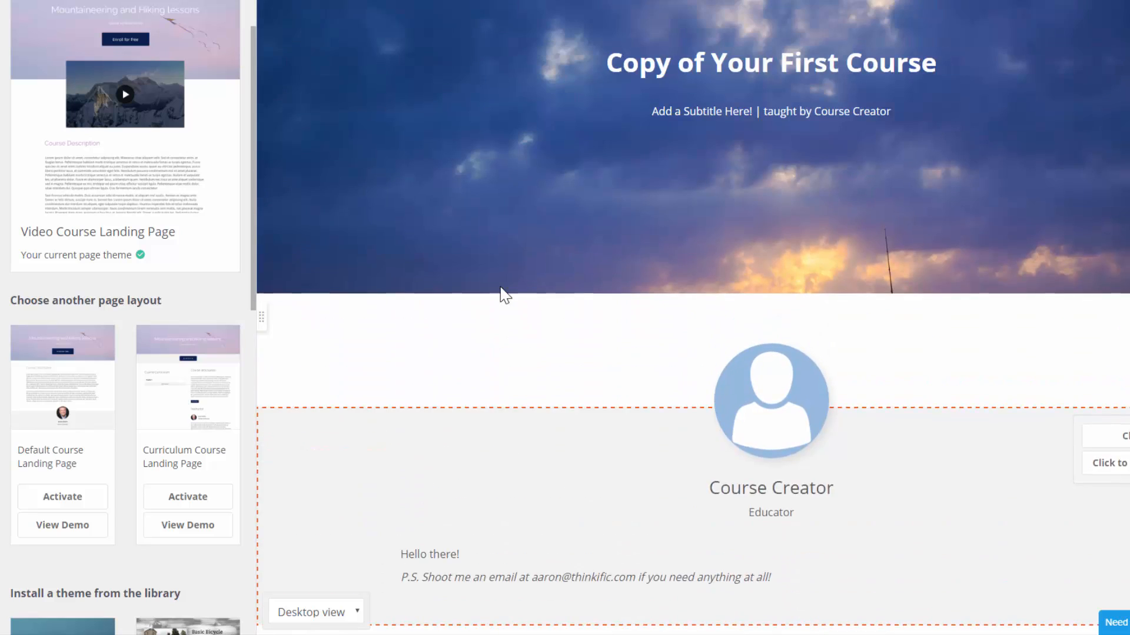
{"action": "scroll", "coordinate": [500, 291], "scroll_direction": "up", "scroll_amount": 1}
{"action": "scroll", "coordinate": [159, 316], "scroll_direction": "down", "scroll_amount": 3}
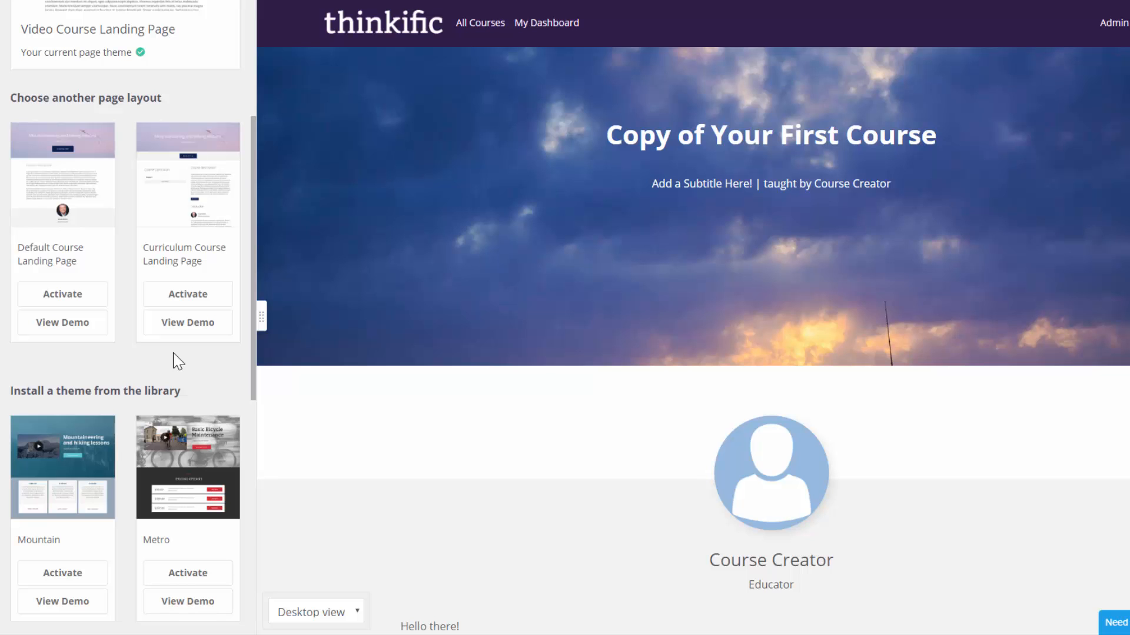
{"action": "scroll", "coordinate": [176, 360], "scroll_direction": "down", "scroll_amount": 3}
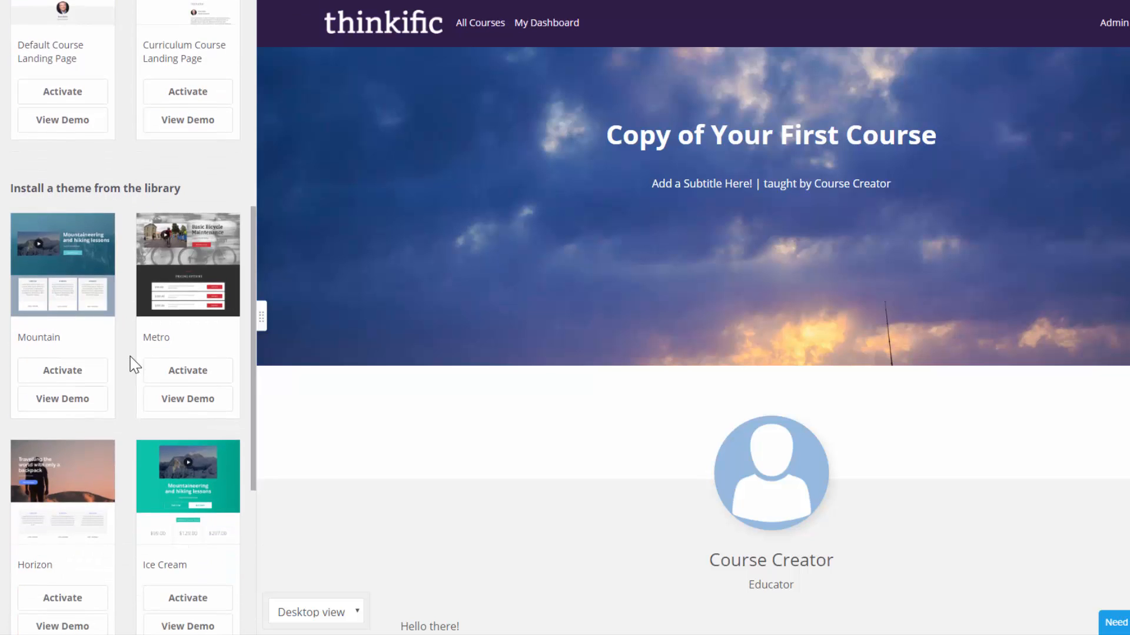
{"action": "scroll", "coordinate": [134, 365], "scroll_direction": "down", "scroll_amount": 1}
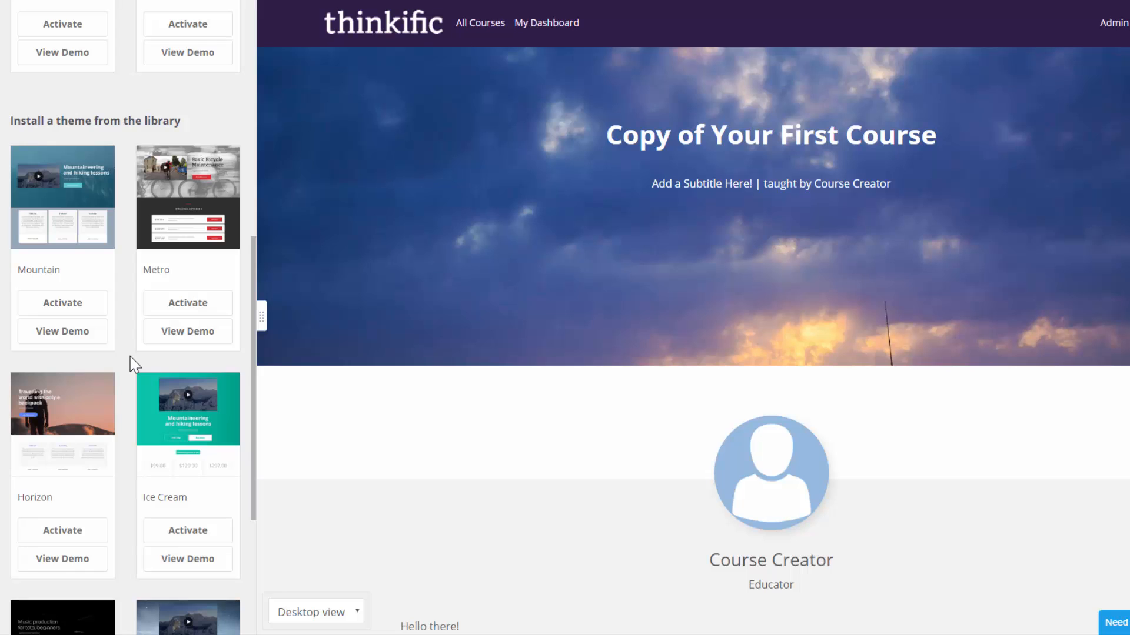
{"action": "scroll", "coordinate": [134, 365], "scroll_direction": "down", "scroll_amount": 2}
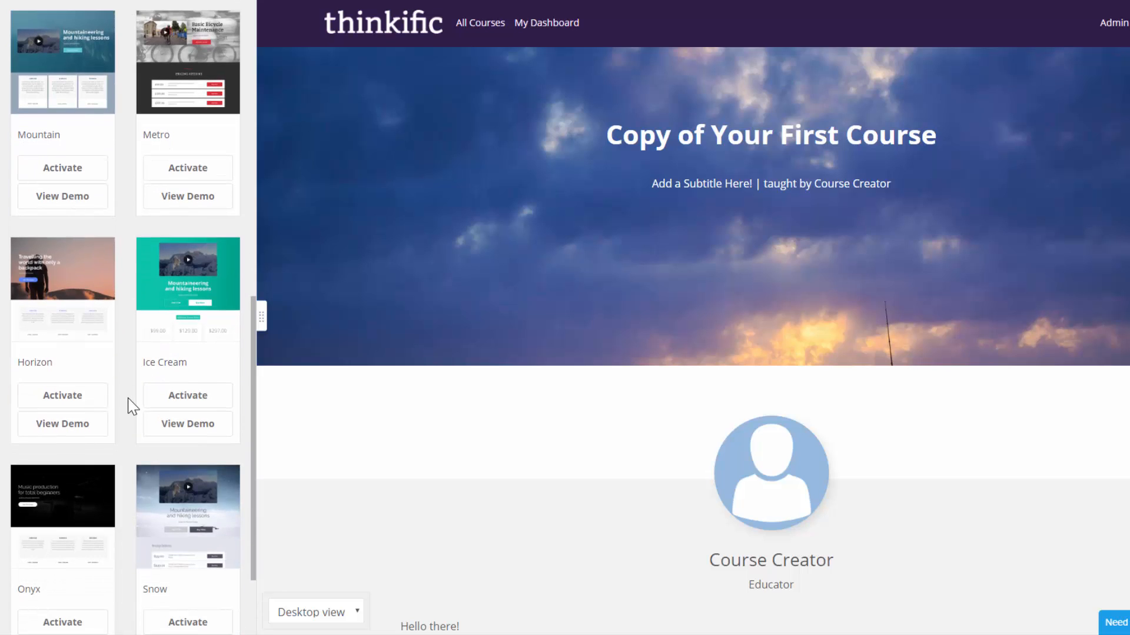
{"action": "scroll", "coordinate": [127, 402], "scroll_direction": "down", "scroll_amount": 2}
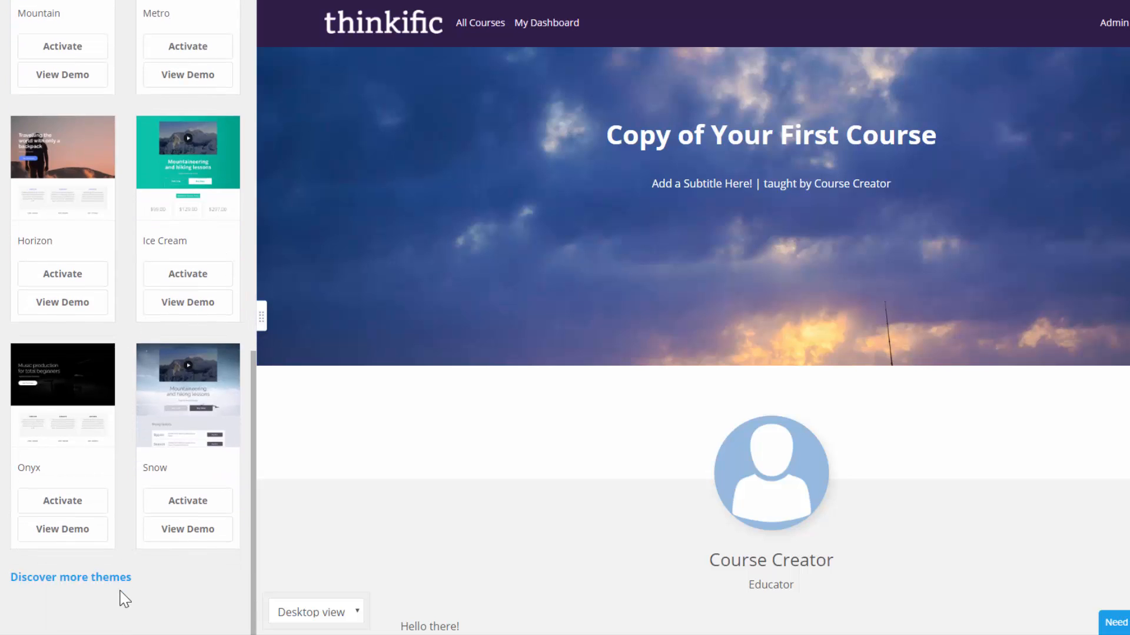
{"action": "left_click", "coordinate": [92, 284]}
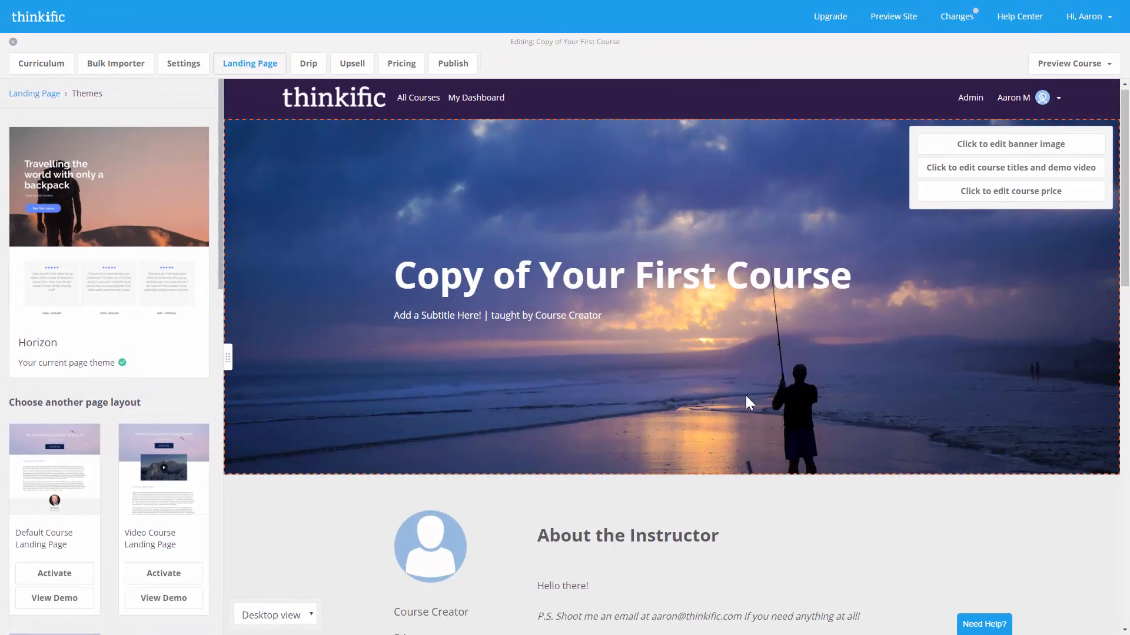
{"action": "scroll", "coordinate": [746, 395], "scroll_direction": "down", "scroll_amount": 7}
{"action": "scroll", "coordinate": [746, 395], "scroll_direction": "down", "scroll_amount": 2}
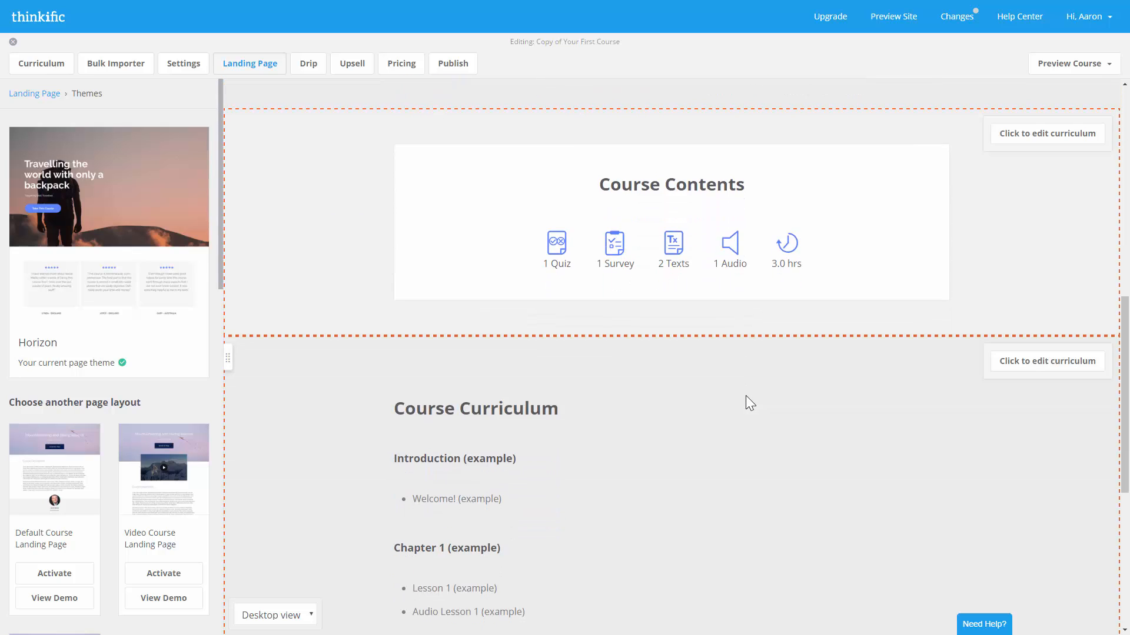
{"action": "scroll", "coordinate": [746, 395], "scroll_direction": "up", "scroll_amount": 10}
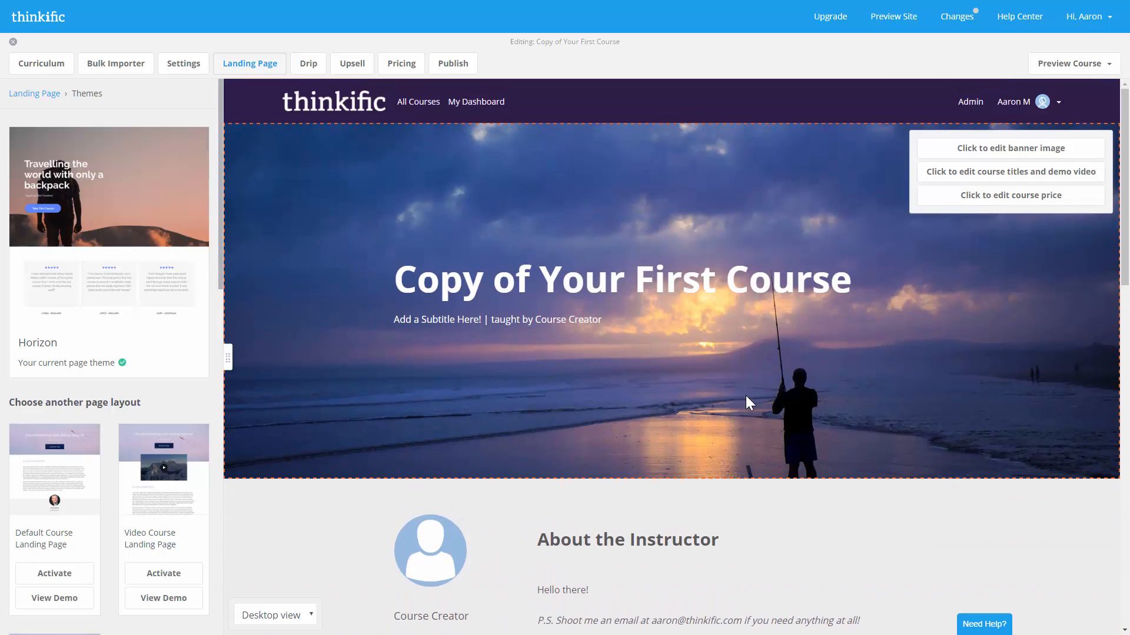
- Upload banner.jpg as the new course banner image
{"action": "left_click", "coordinate": [42, 97]}
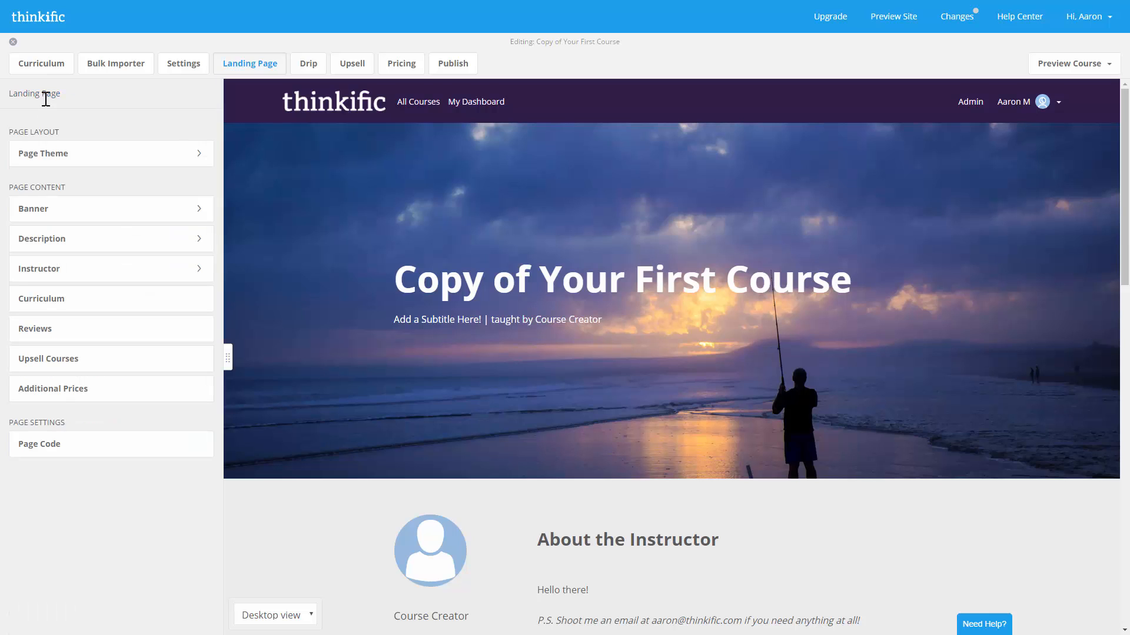
{"action": "mouse_move", "coordinate": [278, 144]}
{"action": "left_click", "coordinate": [83, 222]}
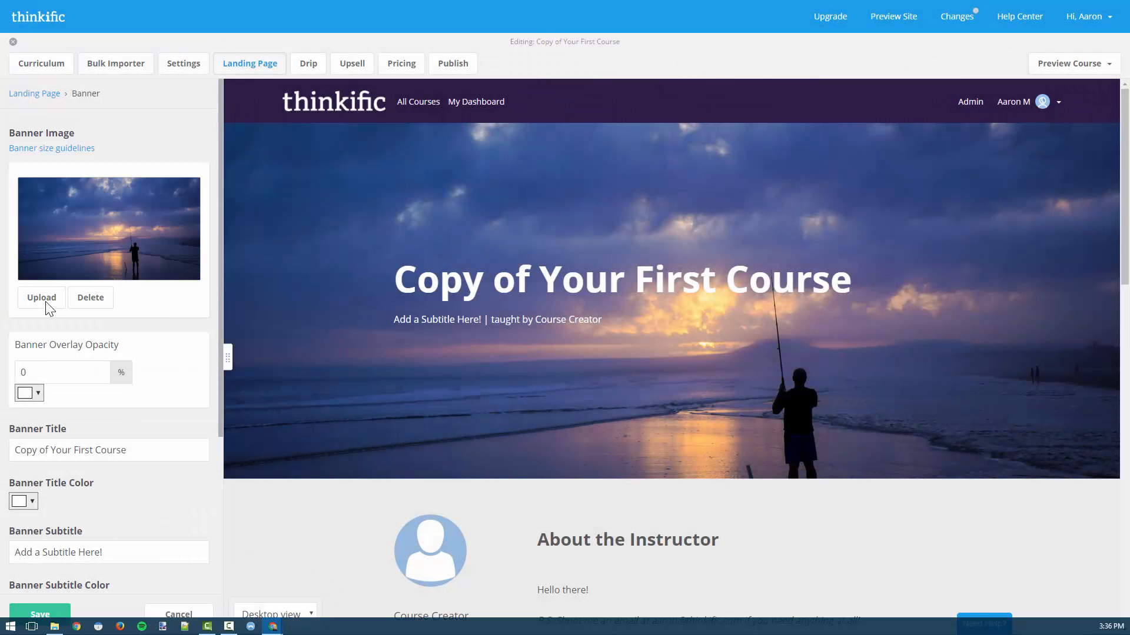
{"action": "left_click", "coordinate": [45, 302]}
{"action": "double_click", "coordinate": [345, 138]}
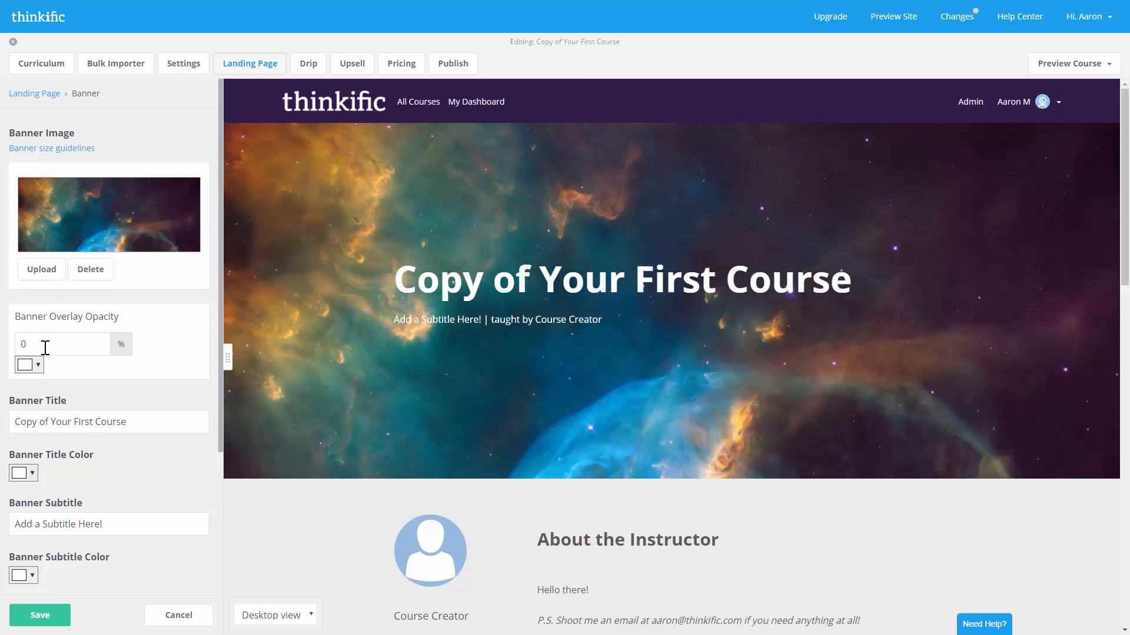
- Set the banner overlay colour to black with 20% opacity
{"action": "left_click", "coordinate": [37, 365]}
{"action": "left_click", "coordinate": [27, 386]}
{"action": "type", "text": "20"}
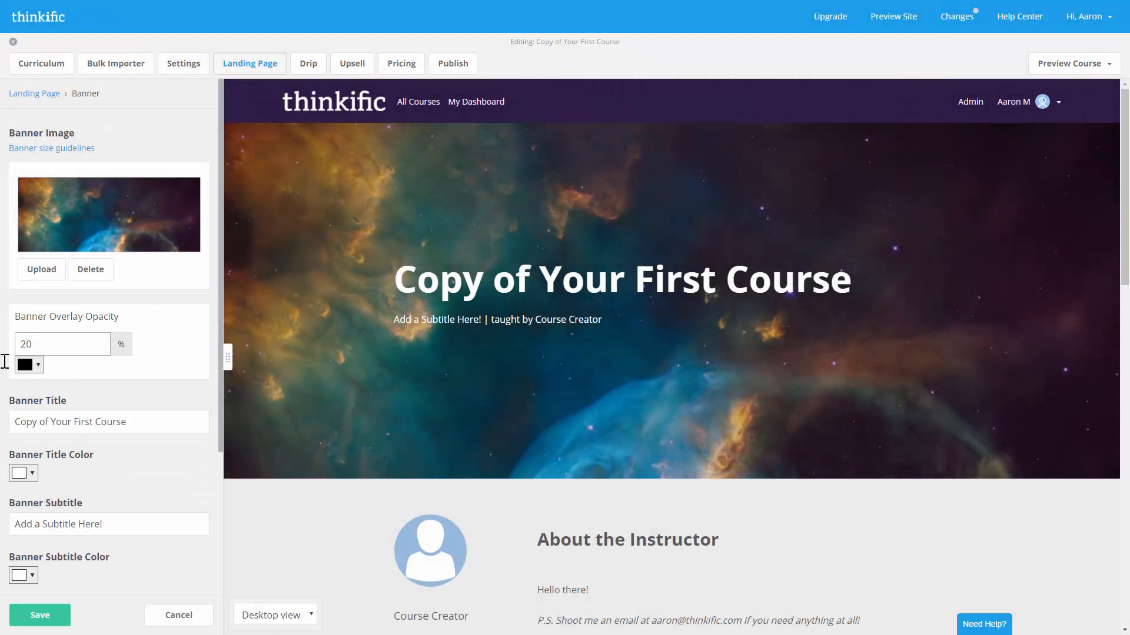
{"action": "scroll", "coordinate": [5, 361], "scroll_direction": "down", "scroll_amount": 1}
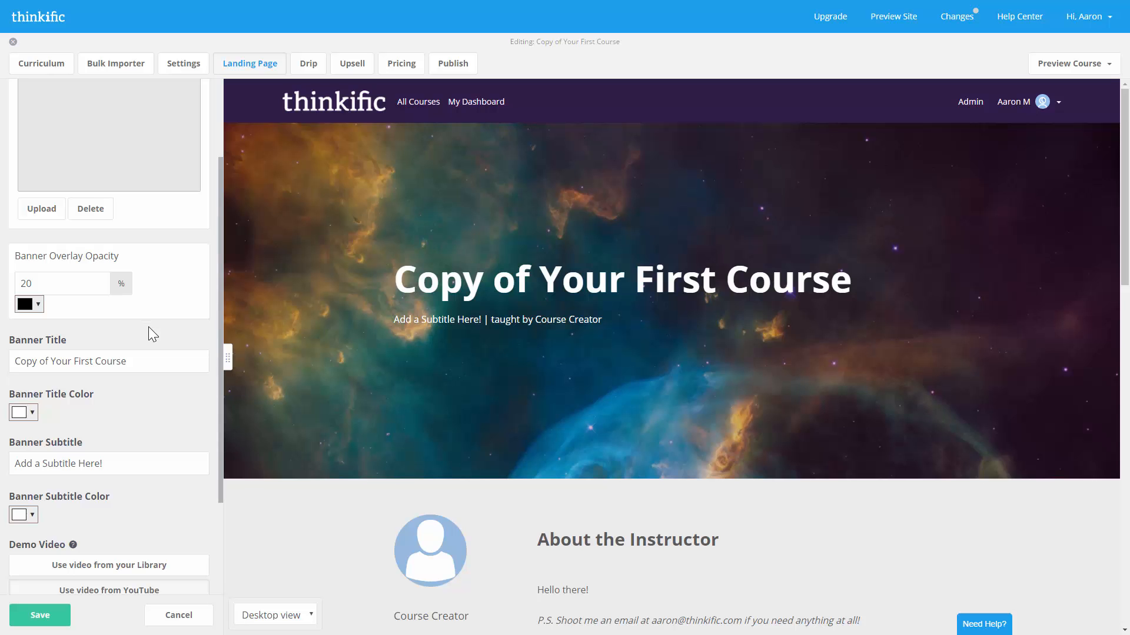
- Change the banner title to 'The Complete Guide to Course Creation'
{"action": "left_click_drag", "start_coordinate": [144, 361], "coordinate": [12, 371]}
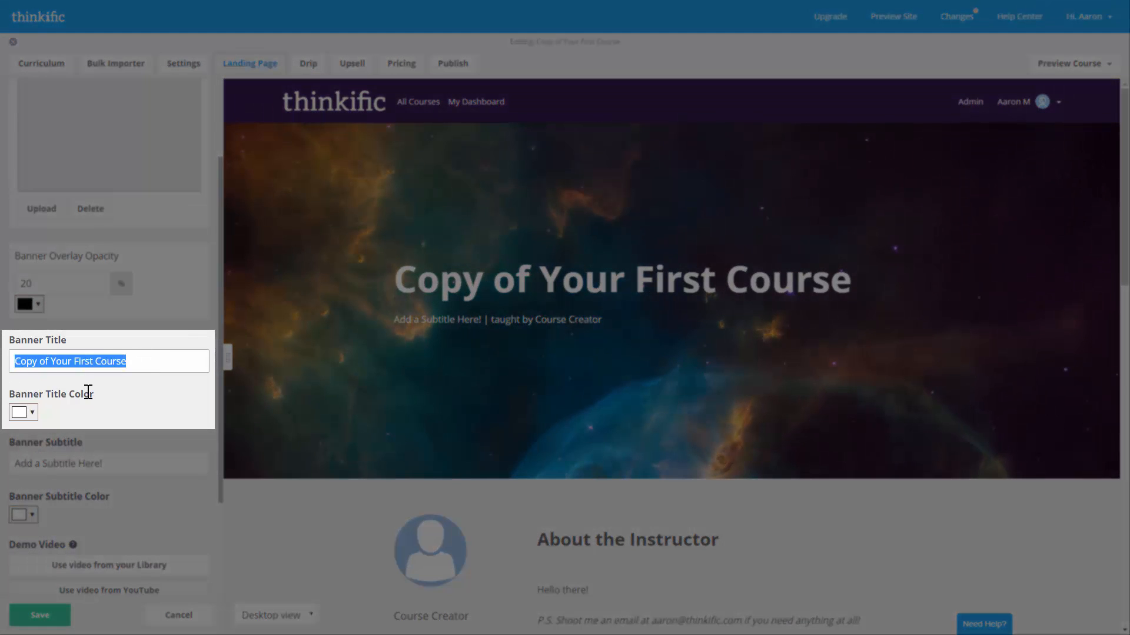
{"action": "key", "text": "BackSpace"}
{"action": "type", "text": "The Complete Guide "}
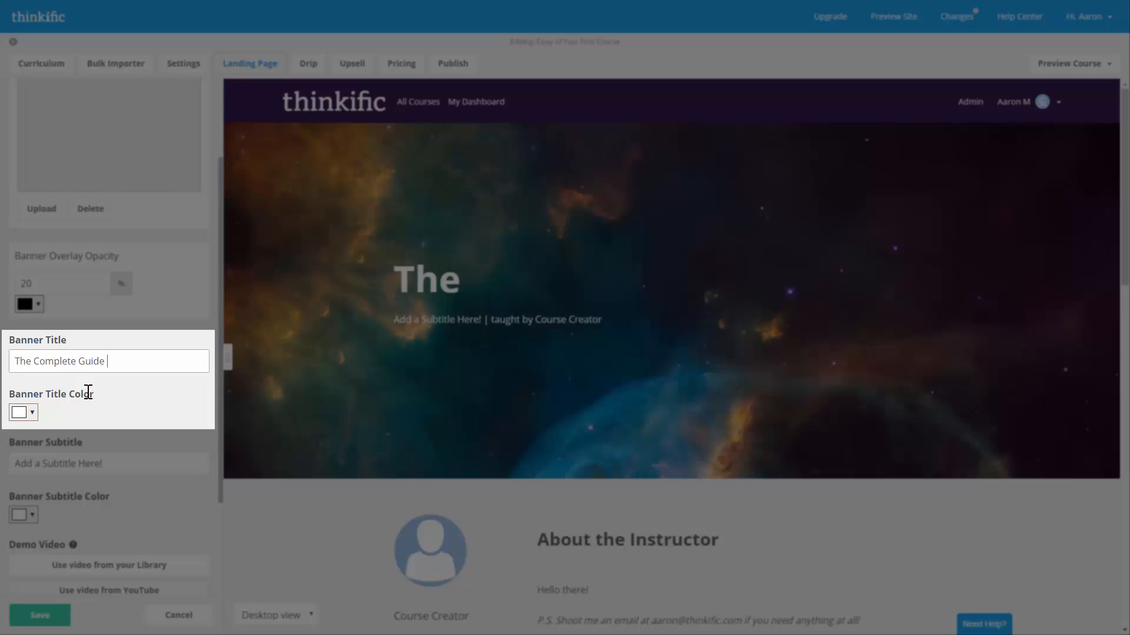
{"action": "type", "text": "to Course Creation"}
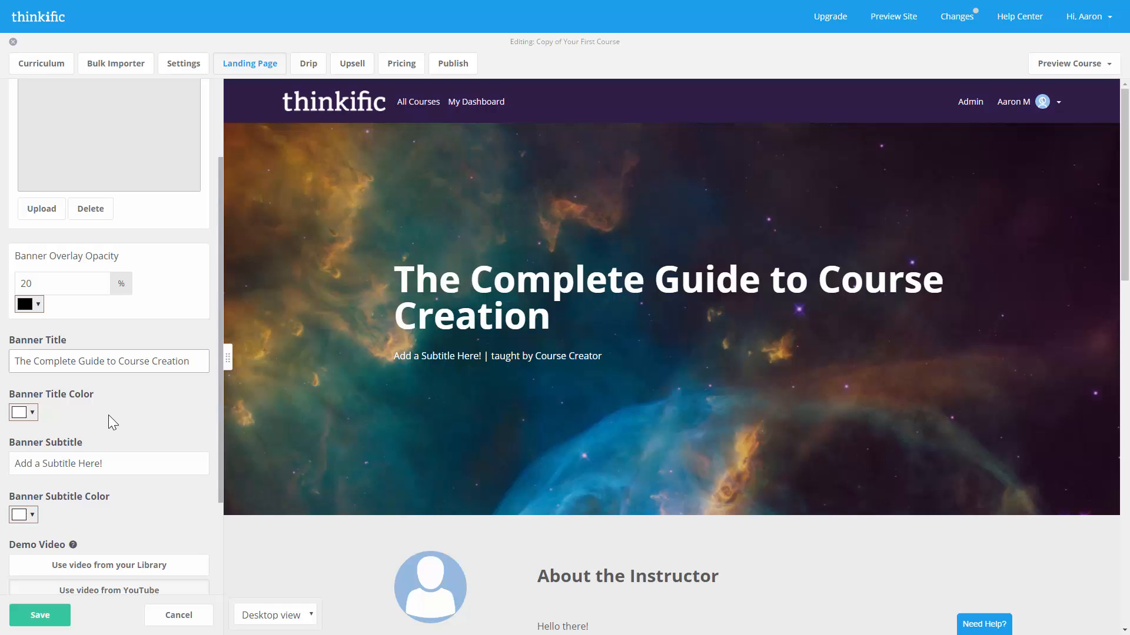
- Set the banner subtitle to 'Learn the process that makes hundreds of people around the world millions'
{"action": "scroll", "coordinate": [108, 415], "scroll_direction": "down", "scroll_amount": 2}
{"action": "left_click_drag", "start_coordinate": [103, 346], "coordinate": [19, 351]}
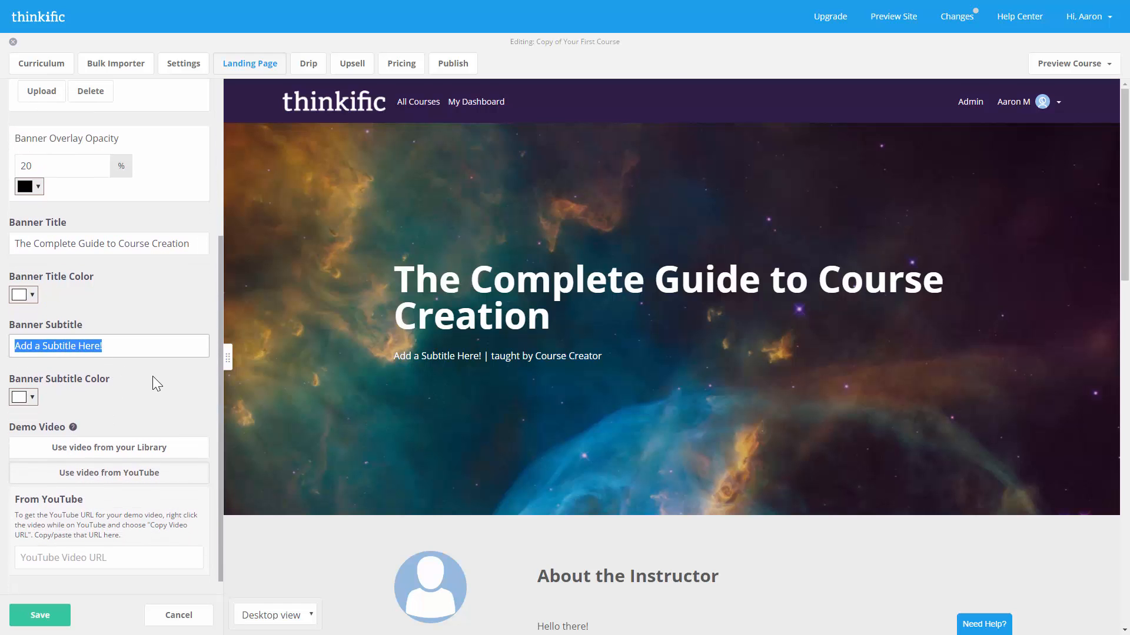
{"action": "type", "text": "Learn t"}
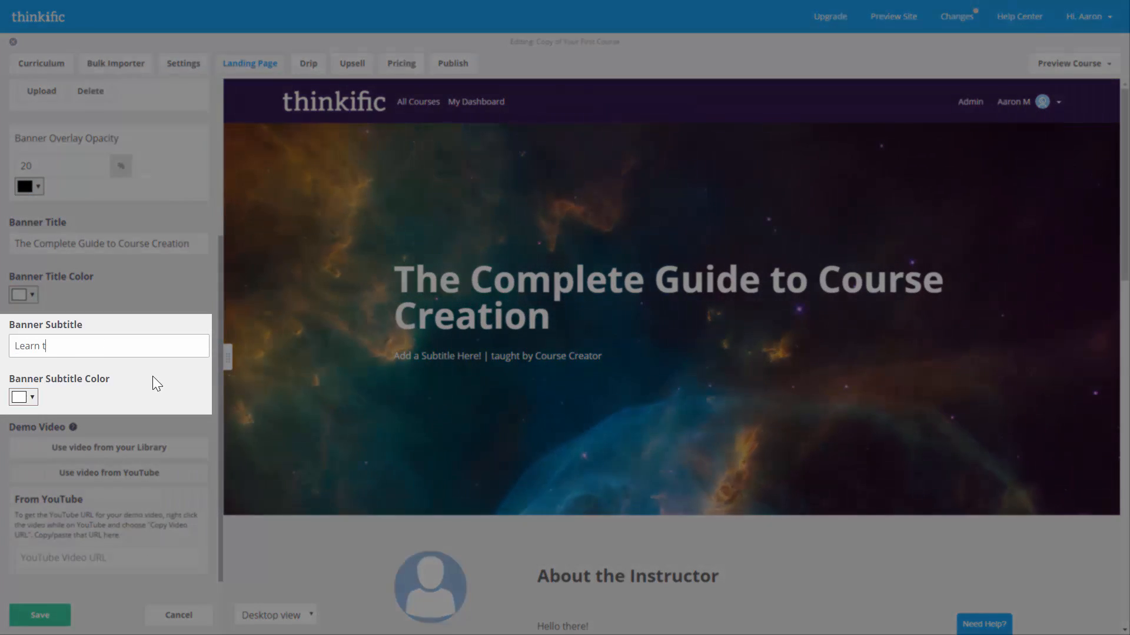
{"action": "type", "text": "he process that makes hundreds of people arou"}
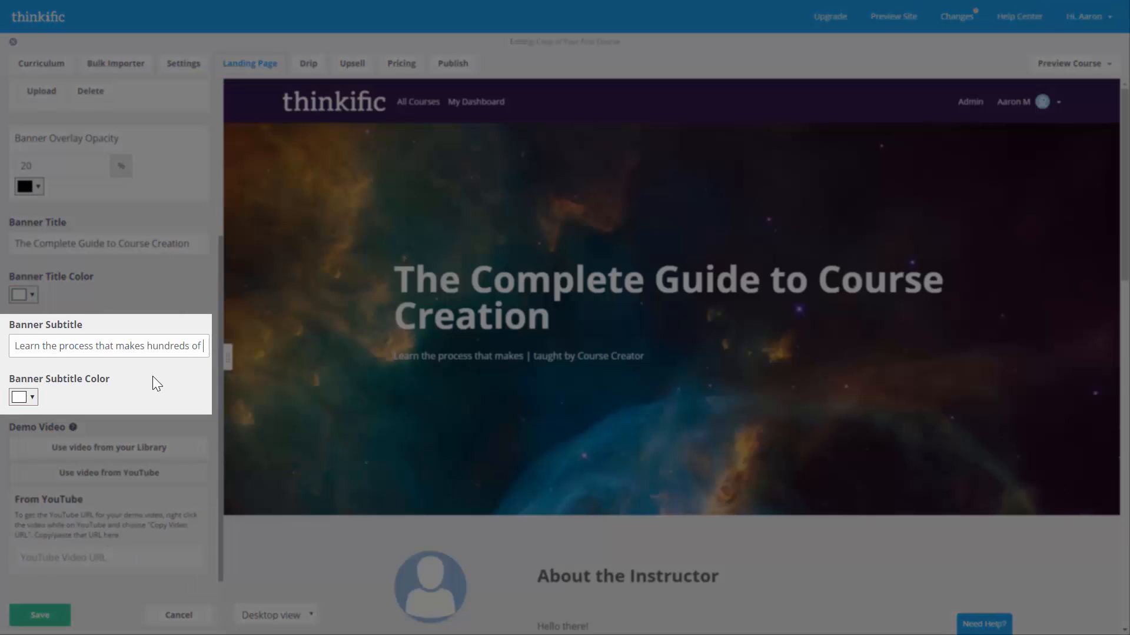
{"action": "type", "text": "nd the world millions"}
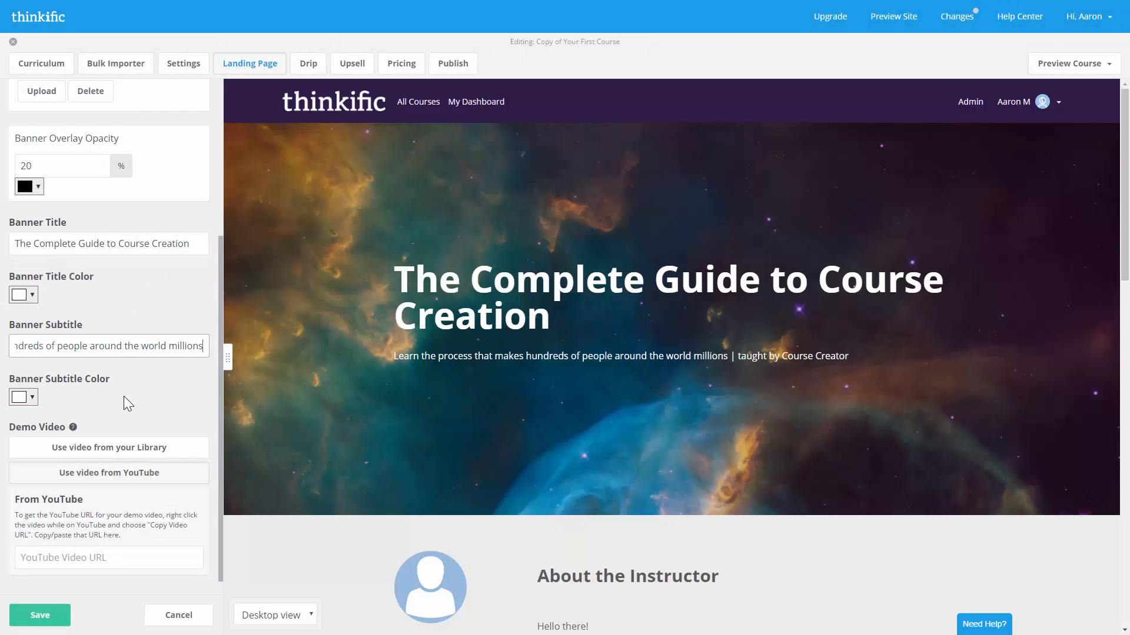
- Embed the YouTube demo video in the banner and save the changes
{"action": "scroll", "coordinate": [123, 397], "scroll_direction": "down", "scroll_amount": 1}
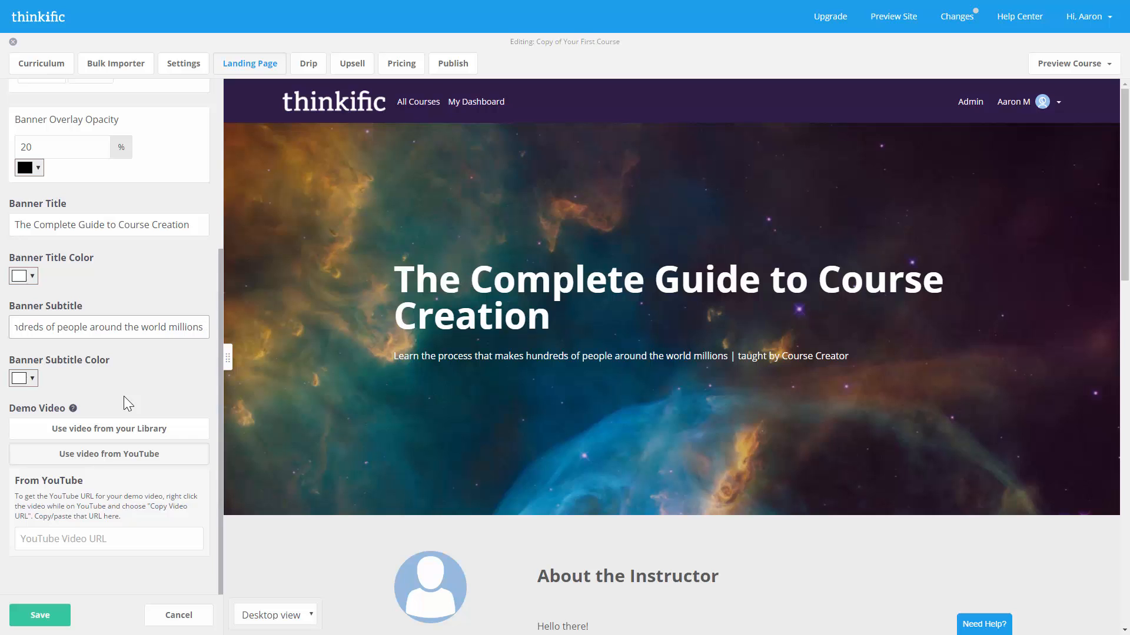
{"action": "left_click", "coordinate": [116, 537]}
{"action": "type", "text": "https://www.youtube.com/watch?v=GYhq6d-plio"}
{"action": "left_click", "coordinate": [116, 577]}
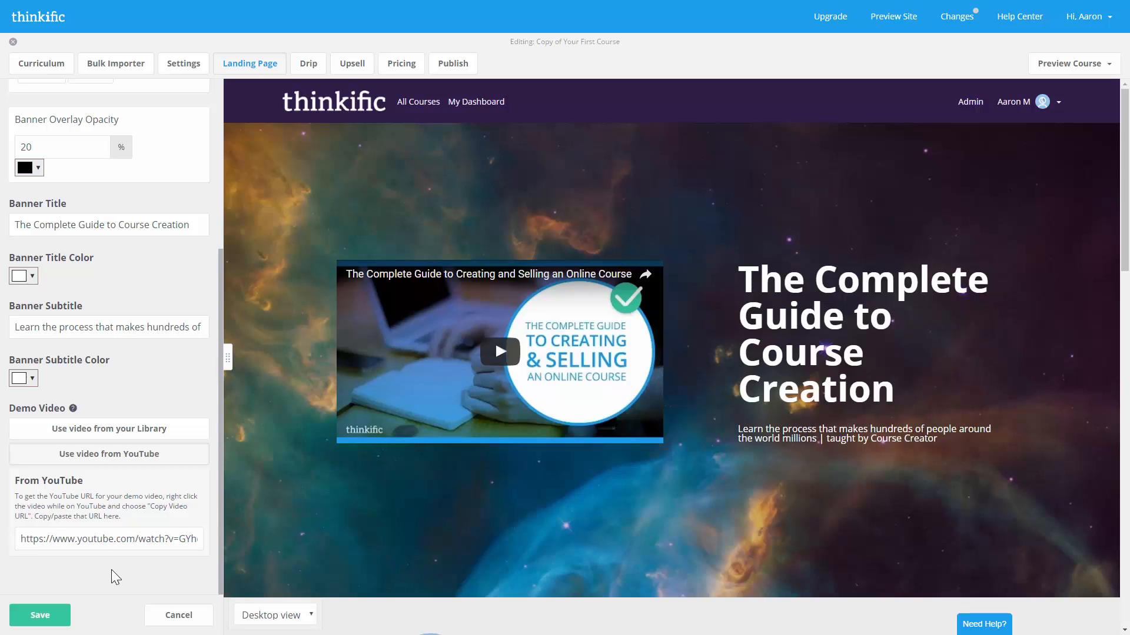
{"action": "left_click", "coordinate": [36, 616]}
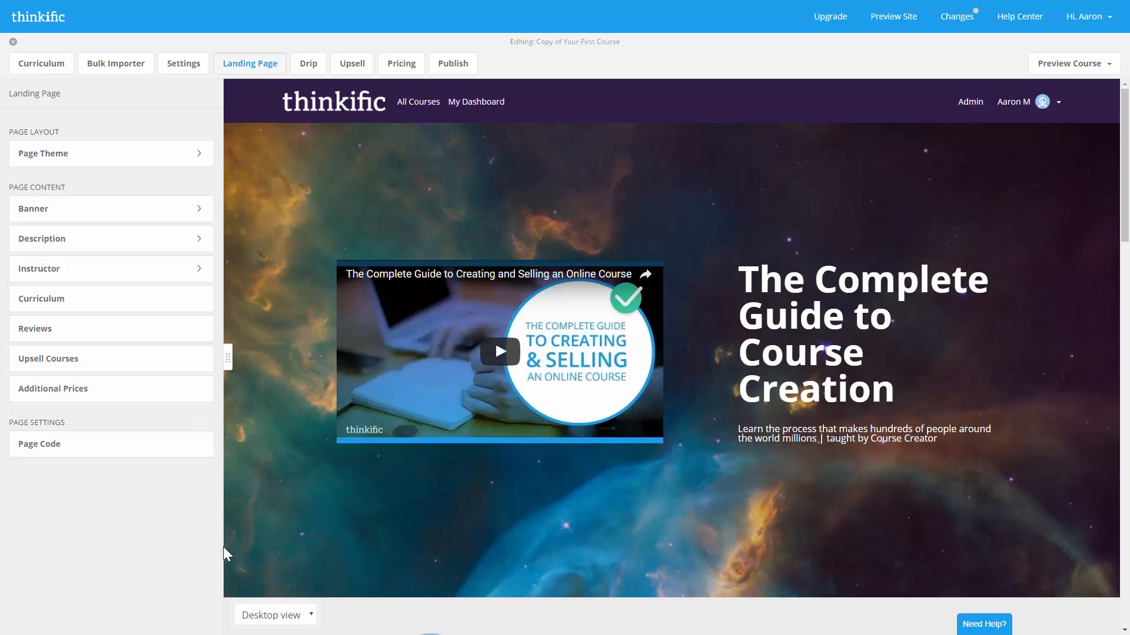
- Insert Desc-img1.jpg into the course description after the first paragraph
{"action": "scroll", "coordinate": [285, 500], "scroll_direction": "down", "scroll_amount": 10}
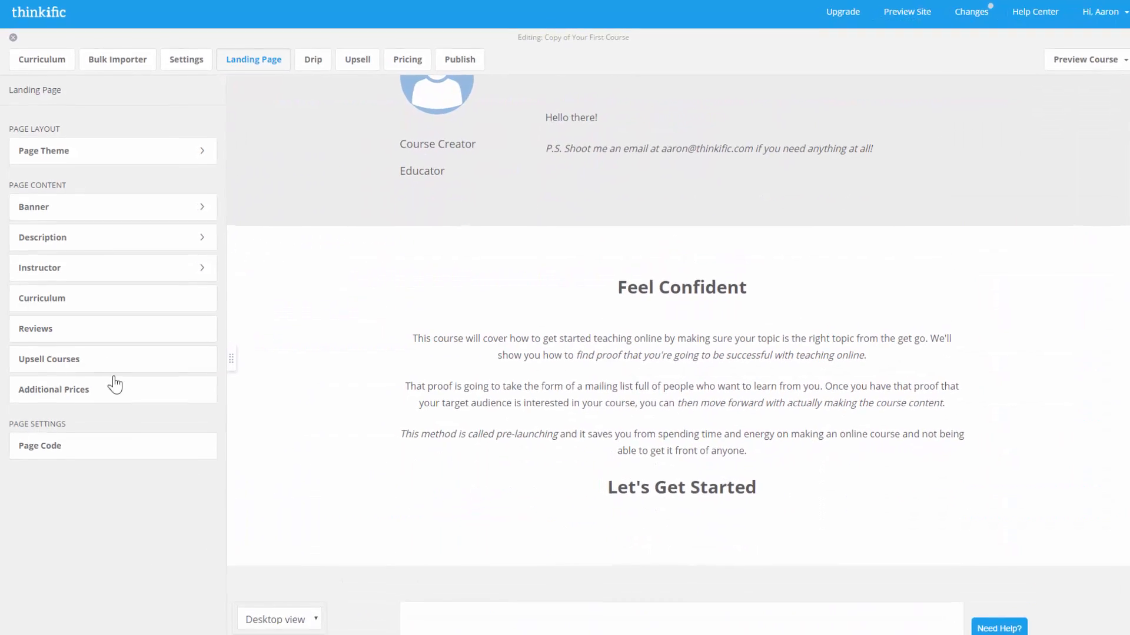
{"action": "left_click", "coordinate": [88, 241]}
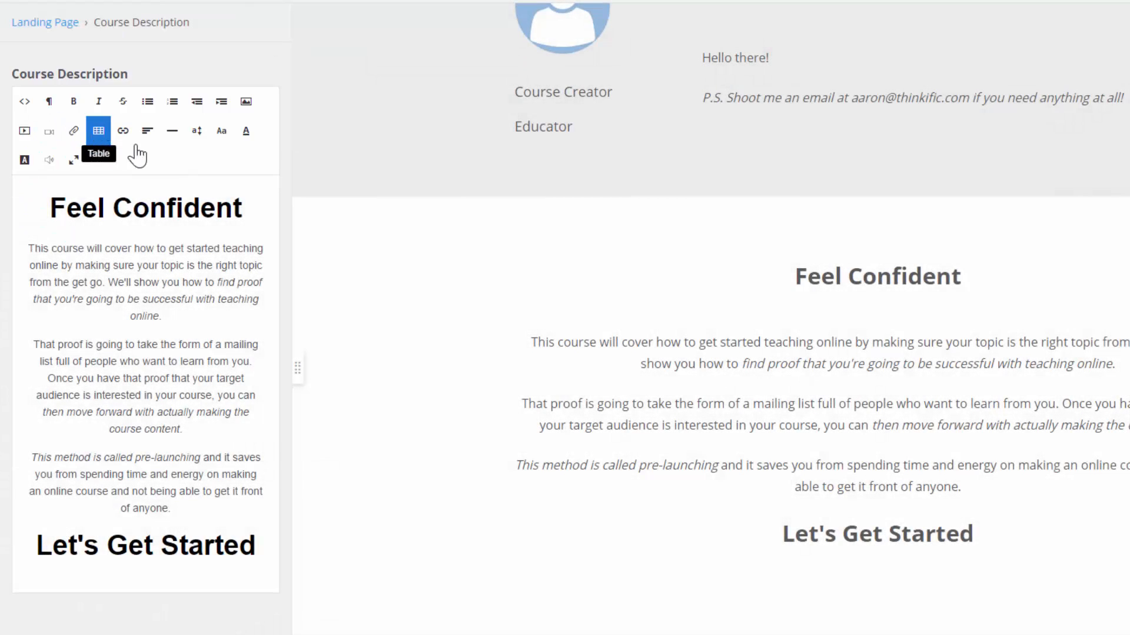
{"action": "left_click", "coordinate": [203, 314]}
{"action": "key", "text": "Return"}
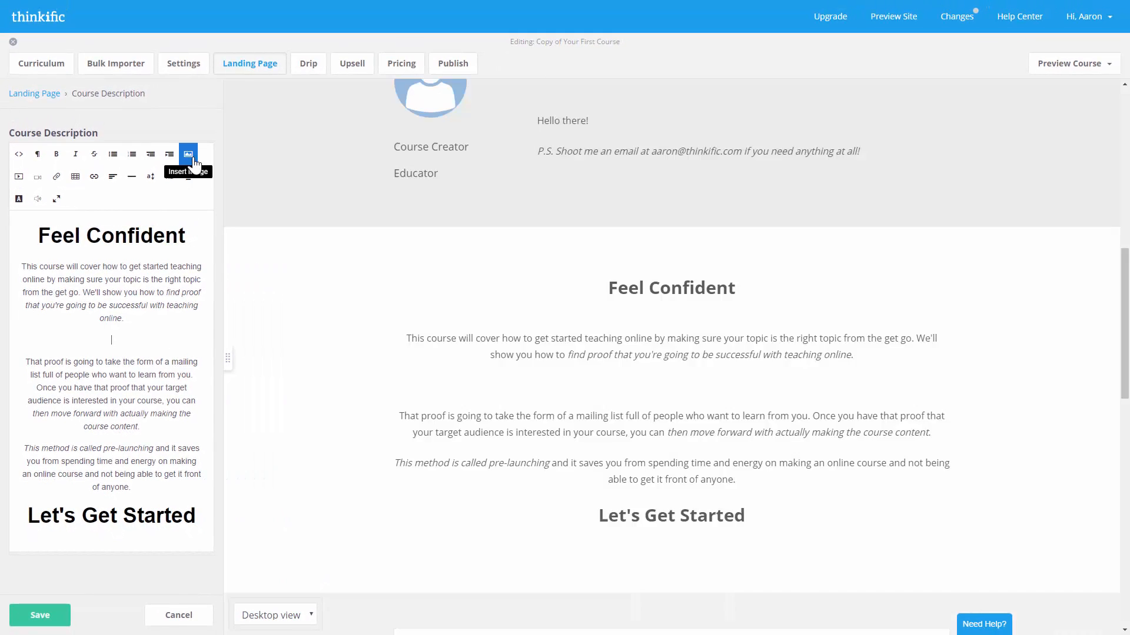
{"action": "left_click", "coordinate": [188, 156]}
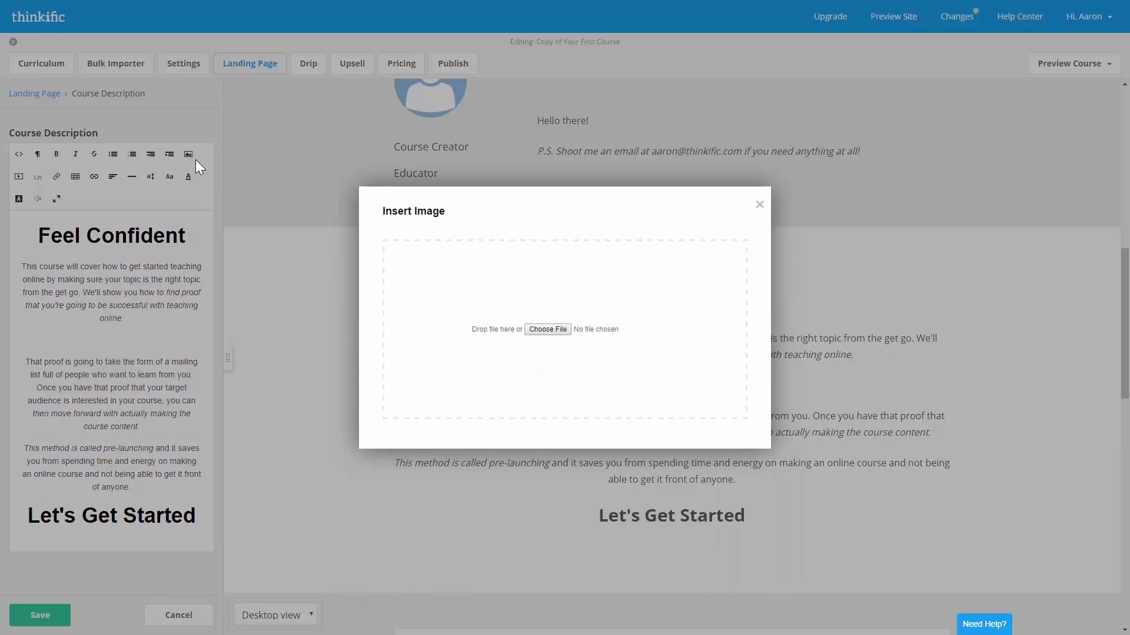
{"action": "left_click", "coordinate": [548, 331]}
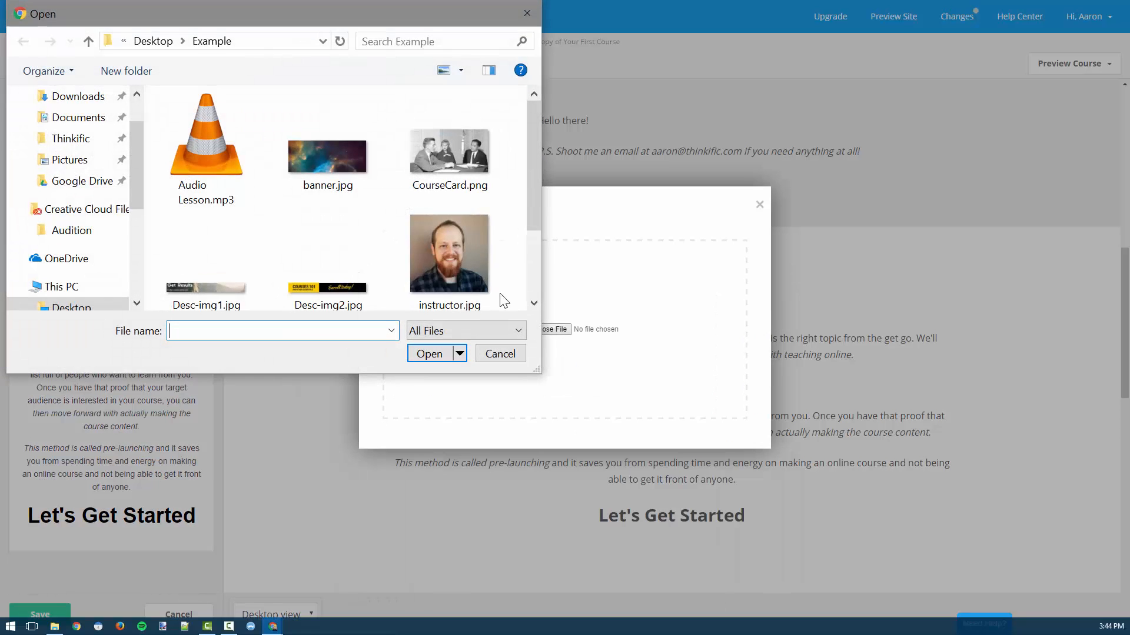
{"action": "double_click", "coordinate": [235, 259]}
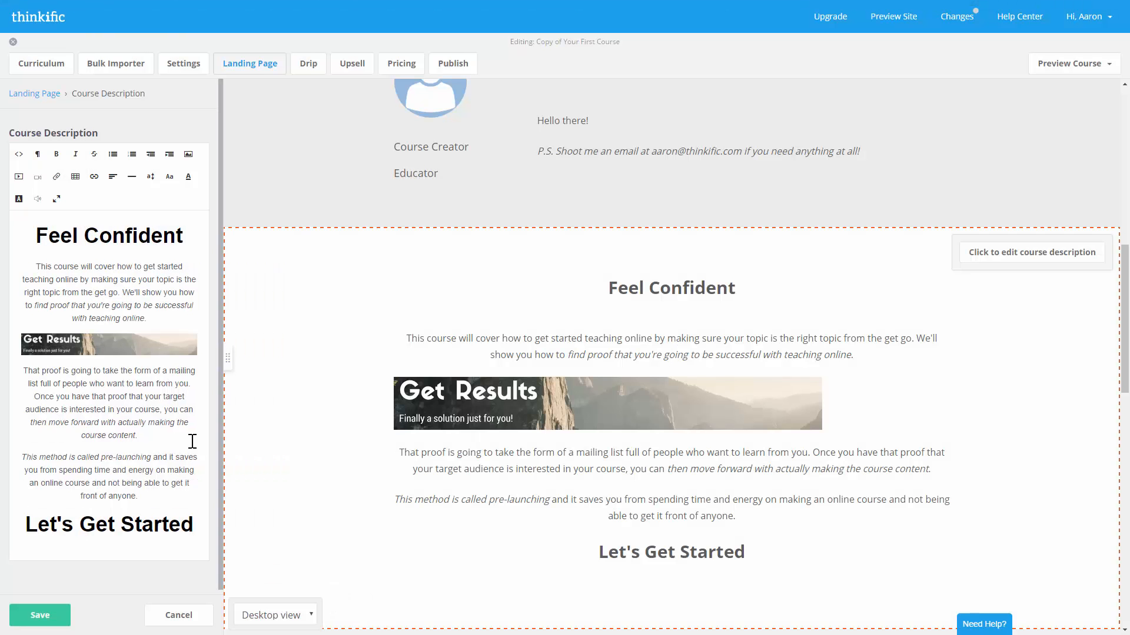
- Insert the COURSES 101 image (Desc-img2.jpg) after the second paragraph
{"action": "left_click", "coordinate": [178, 440]}
{"action": "key", "text": "Return"}
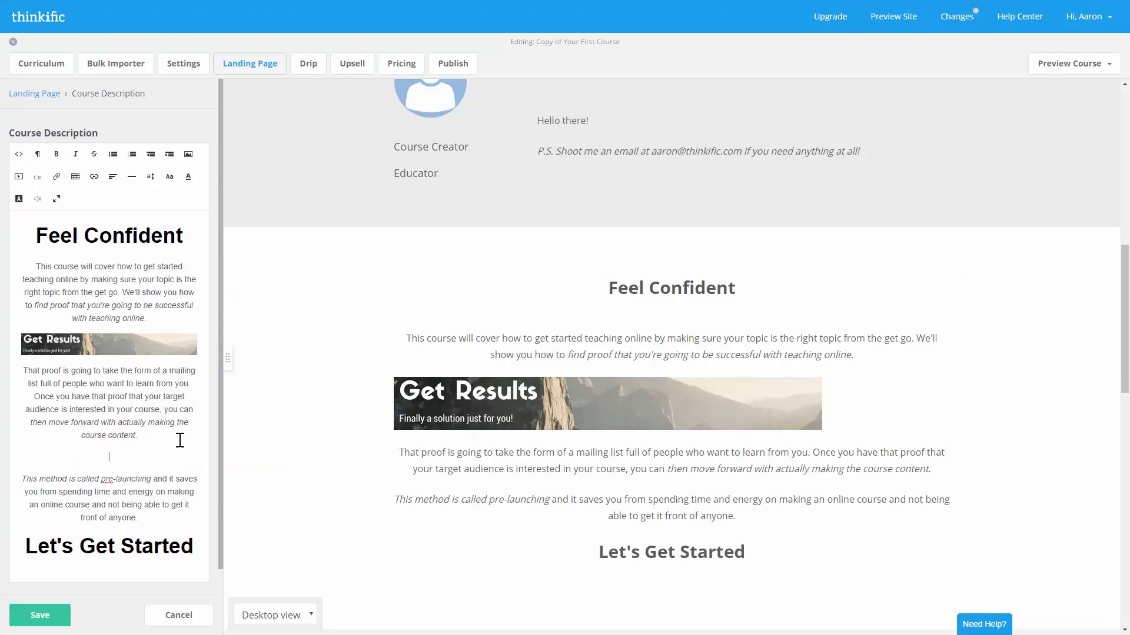
{"action": "left_click", "coordinate": [188, 154]}
{"action": "left_click", "coordinate": [548, 330]}
{"action": "double_click", "coordinate": [373, 295]}
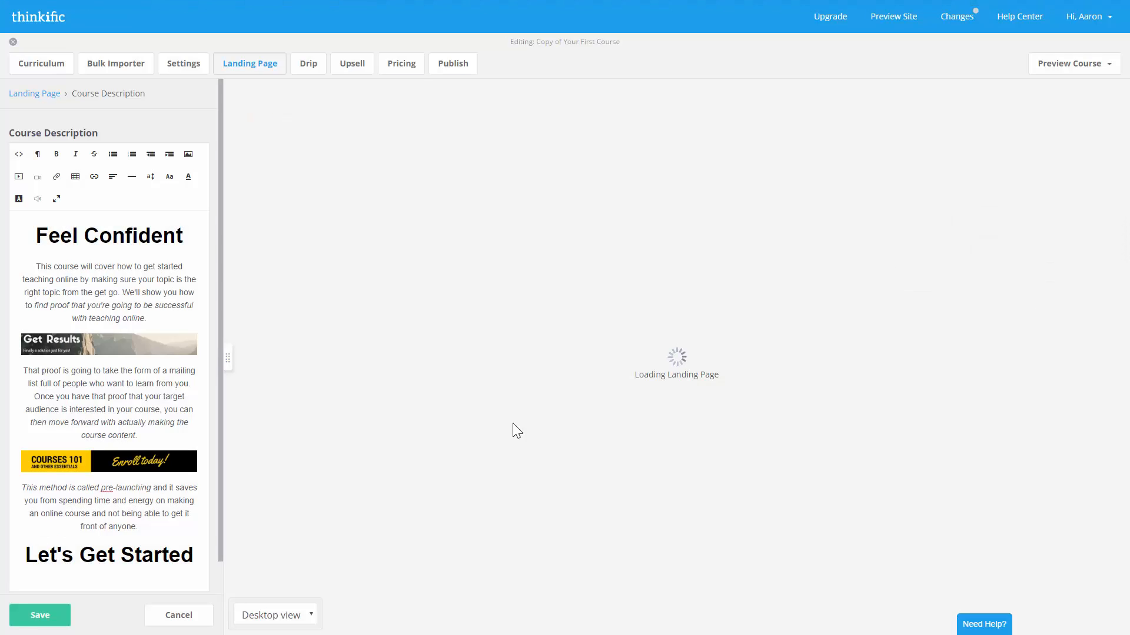
- Centre all the description content and save it
{"action": "key", "text": "ctrl+a"}
{"action": "left_click", "coordinate": [113, 177]}
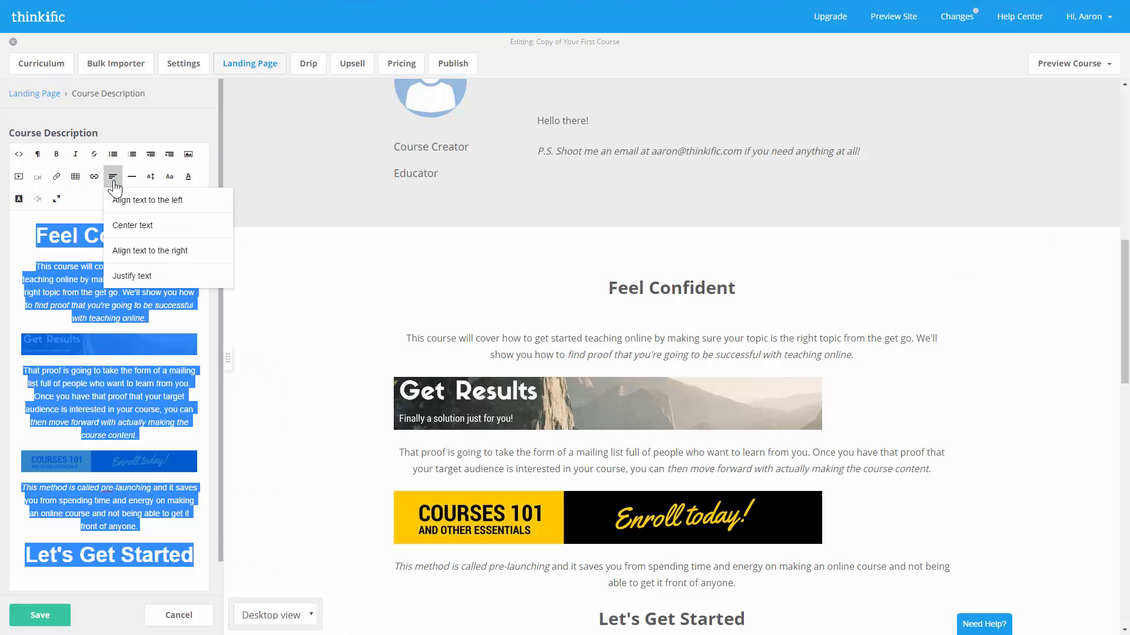
{"action": "left_click", "coordinate": [147, 222]}
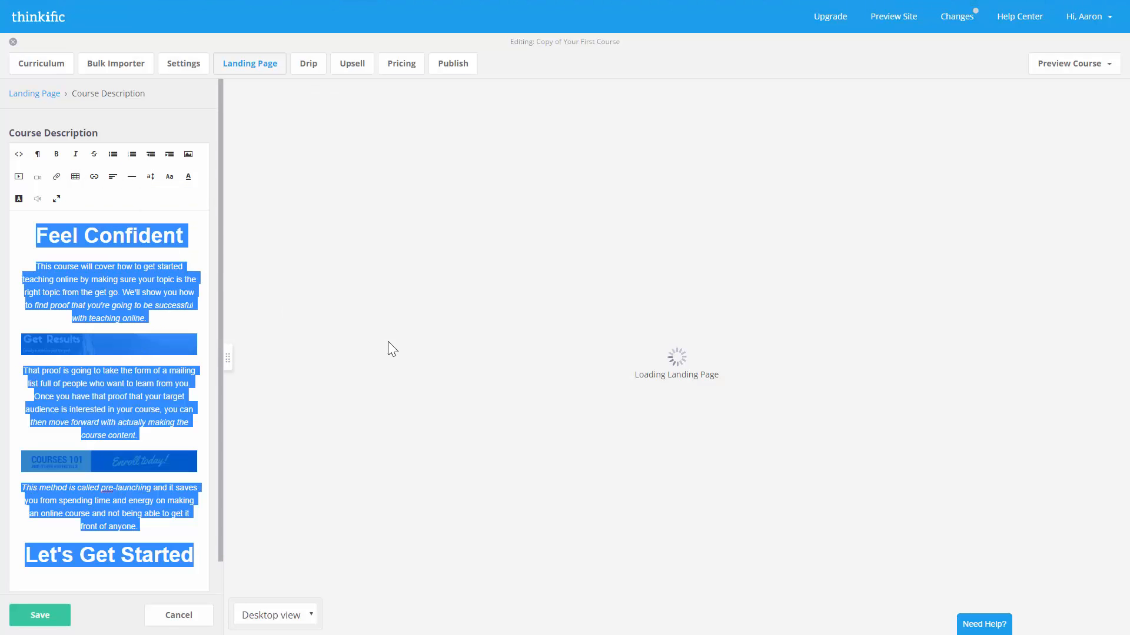
{"action": "scroll", "coordinate": [879, 357], "scroll_direction": "down", "scroll_amount": 2}
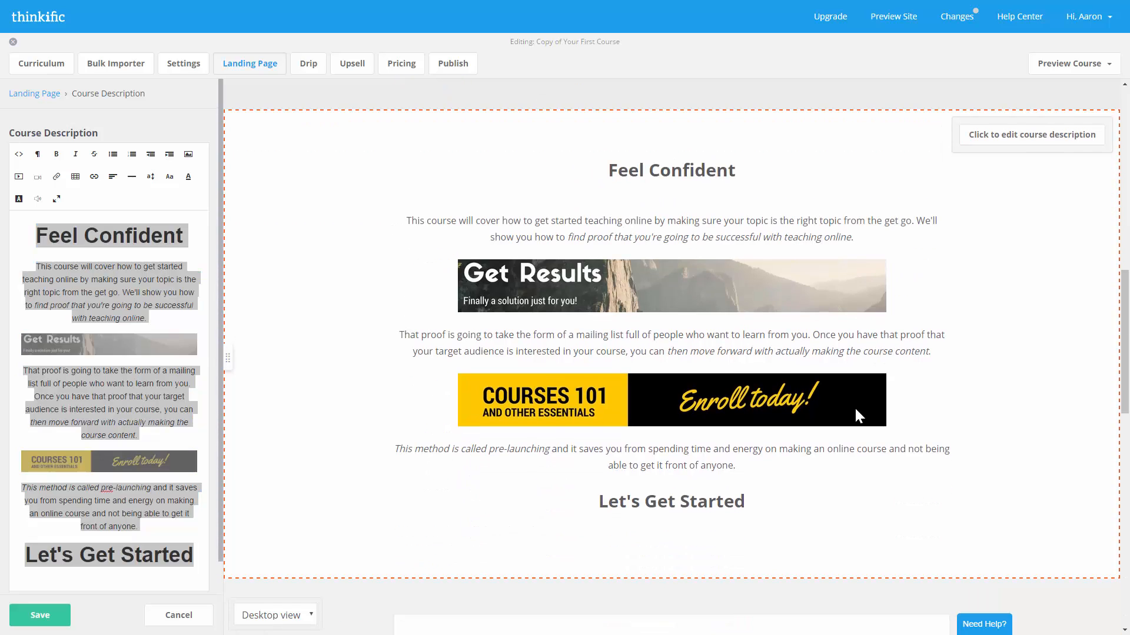
{"action": "left_click", "coordinate": [34, 616]}
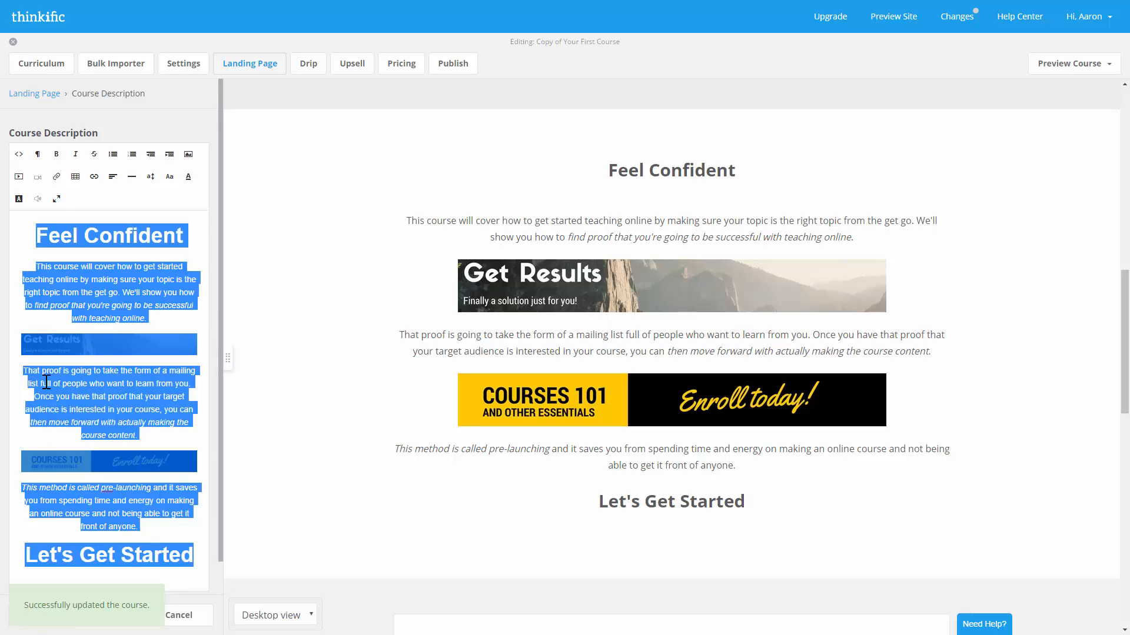
{"action": "left_click", "coordinate": [40, 94]}
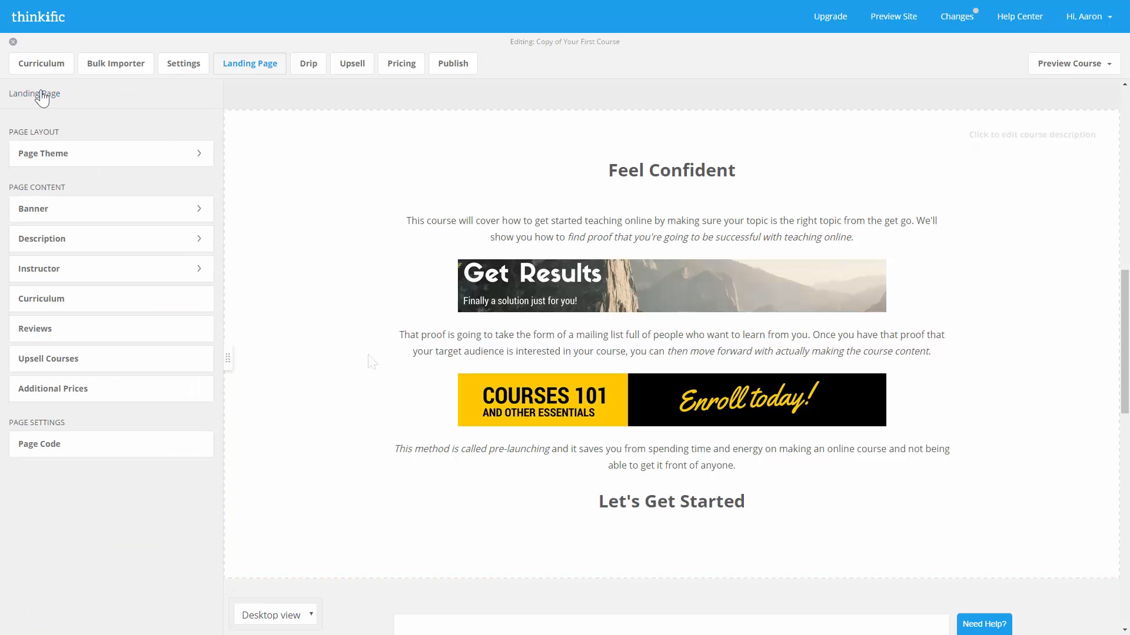
- Assign a newly created instructor, 'New Instructor', to the course
{"action": "scroll", "coordinate": [369, 354], "scroll_direction": "up", "scroll_amount": 8}
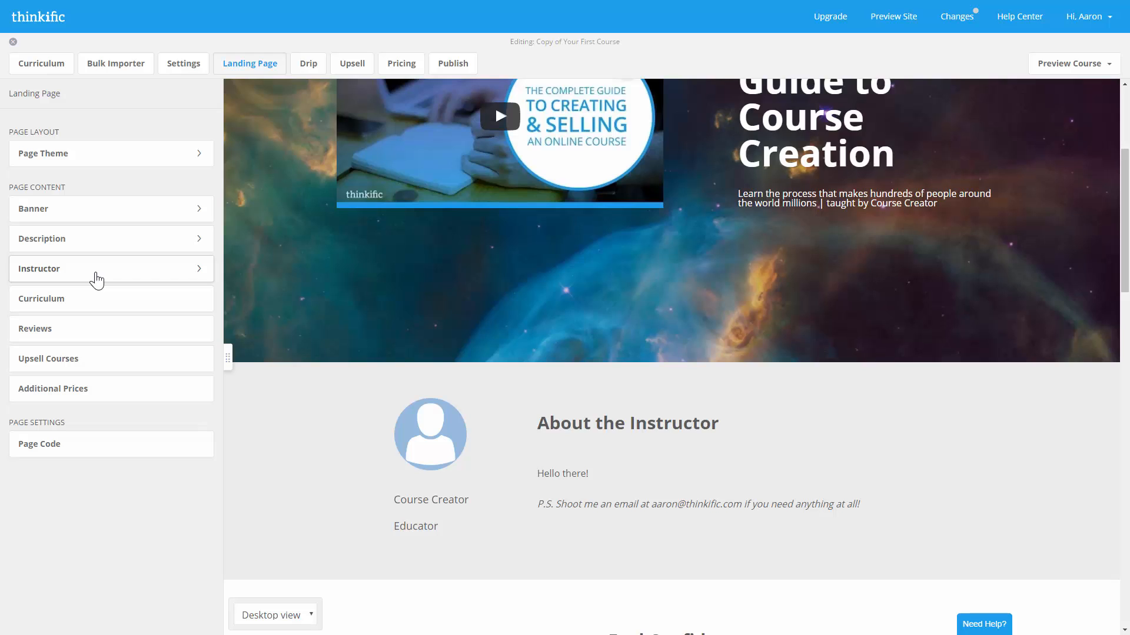
{"action": "left_click", "coordinate": [97, 278]}
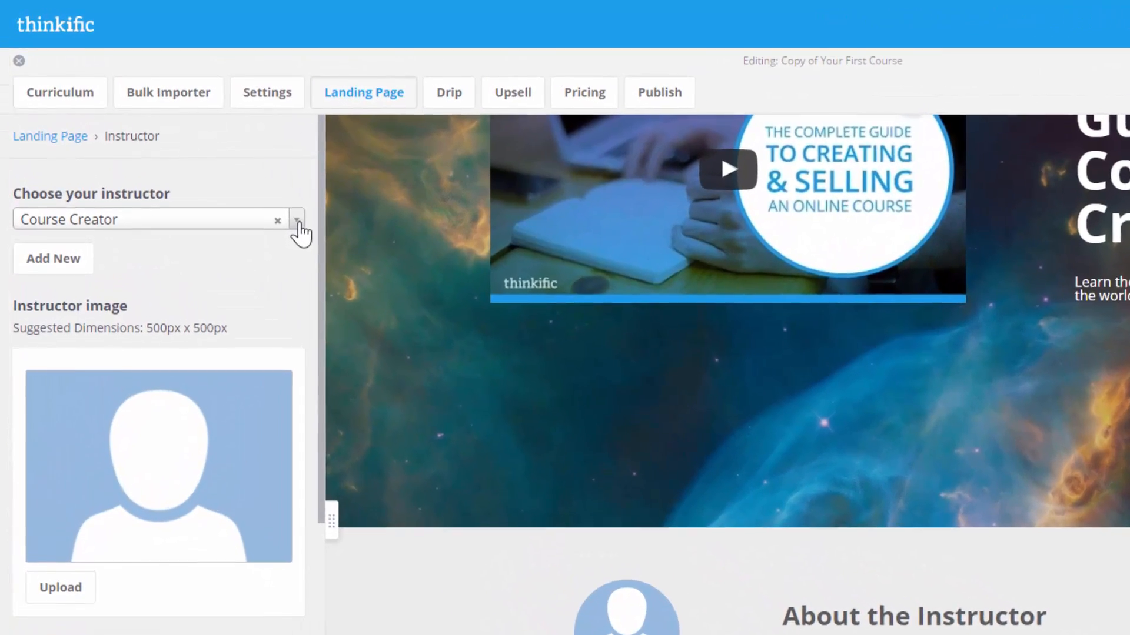
{"action": "left_click", "coordinate": [298, 223]}
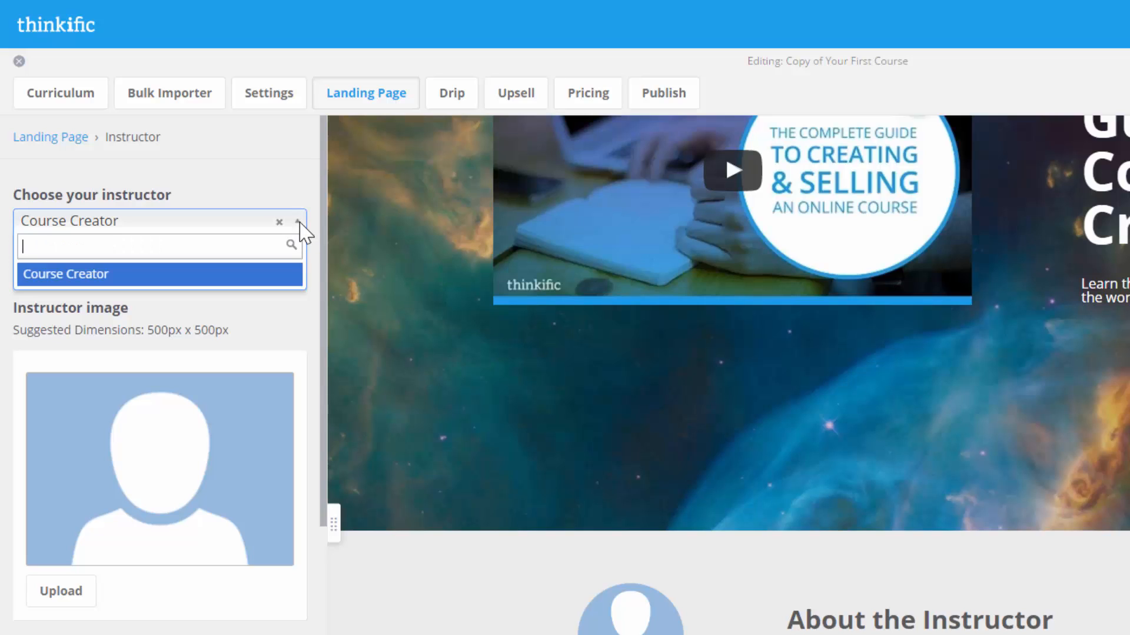
{"action": "left_click", "coordinate": [298, 223]}
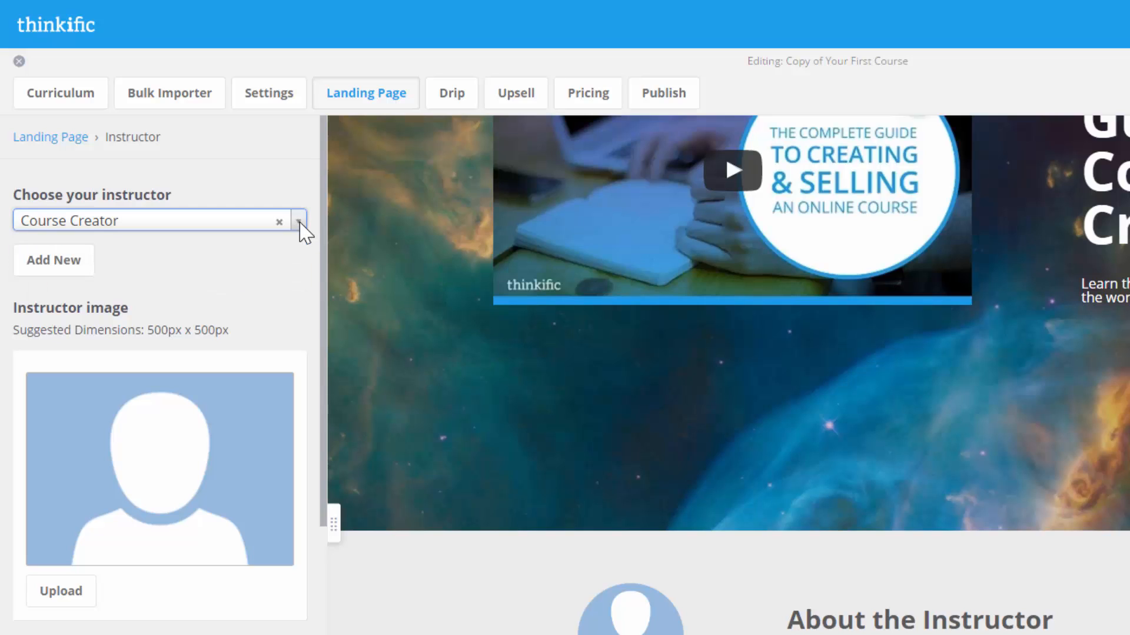
{"action": "left_click", "coordinate": [87, 270]}
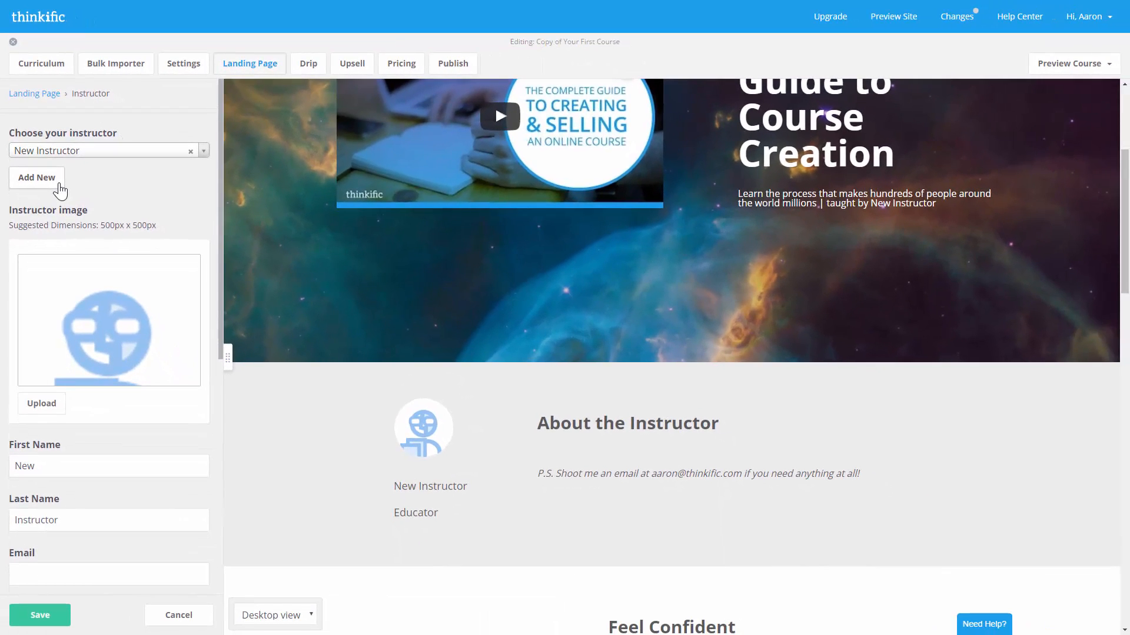
- Upload instructor.jpg as the instructor photo and enter the instructor's first name, last name and email
{"action": "left_click", "coordinate": [42, 406]}
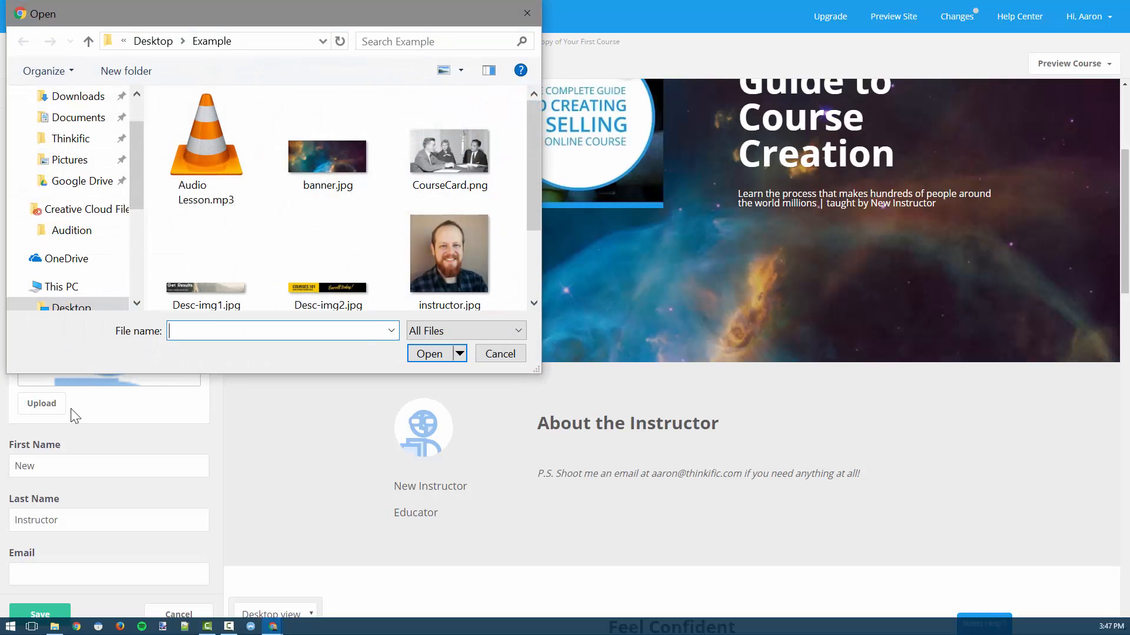
{"action": "double_click", "coordinate": [444, 251]}
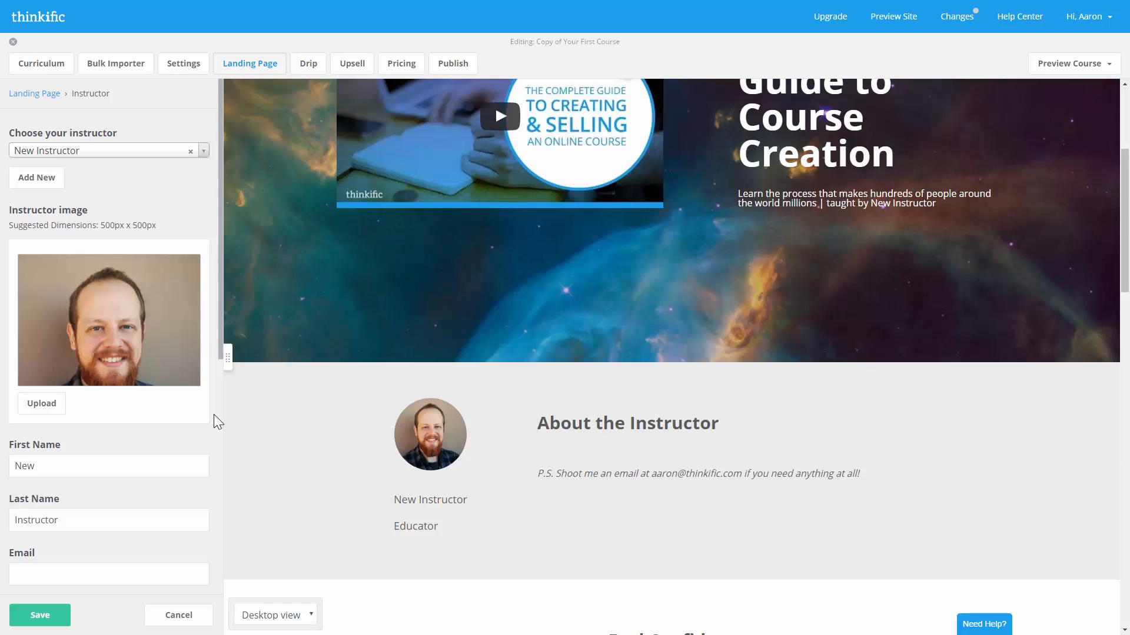
{"action": "scroll", "coordinate": [214, 414], "scroll_direction": "down", "scroll_amount": 3}
{"action": "double_click", "coordinate": [61, 287]}
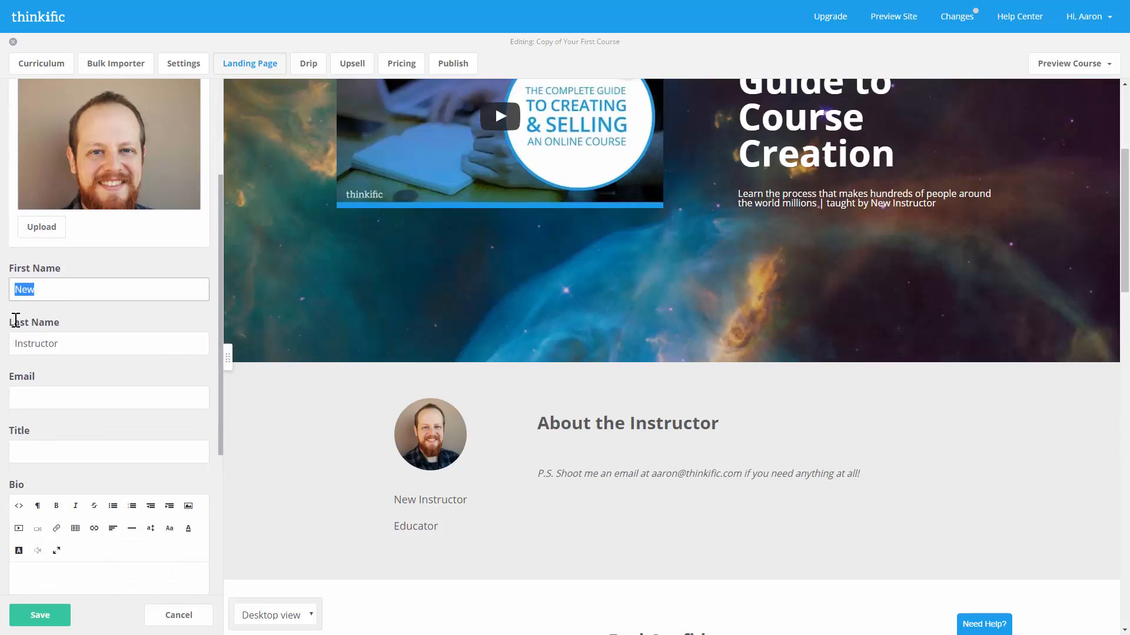
{"action": "key", "text": "Tab"}
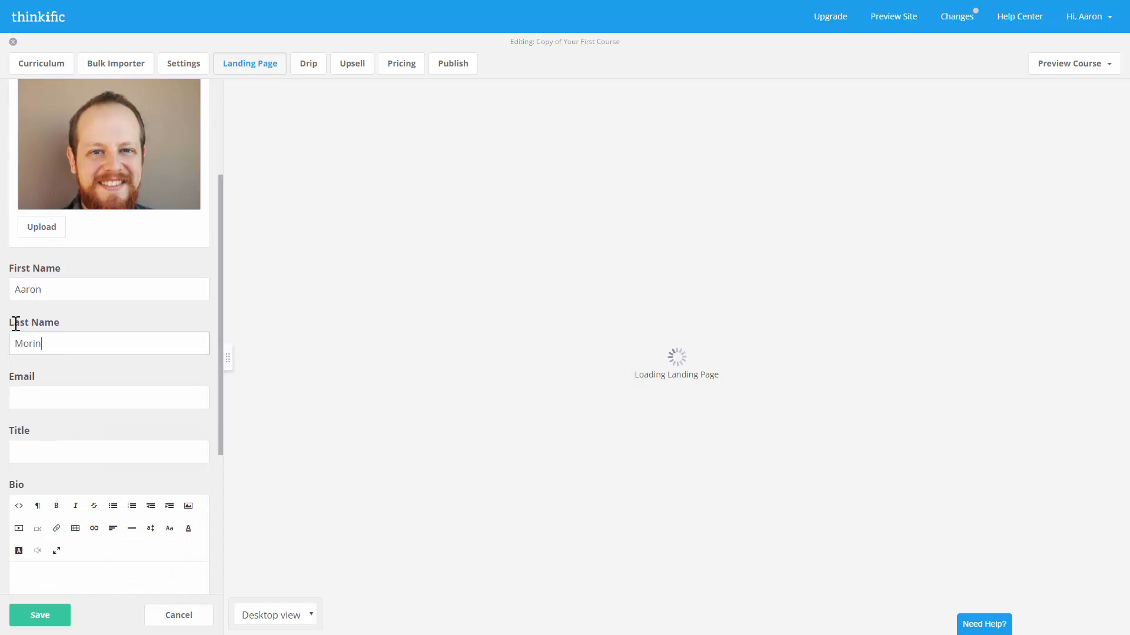
{"action": "key", "text": "Tab"}
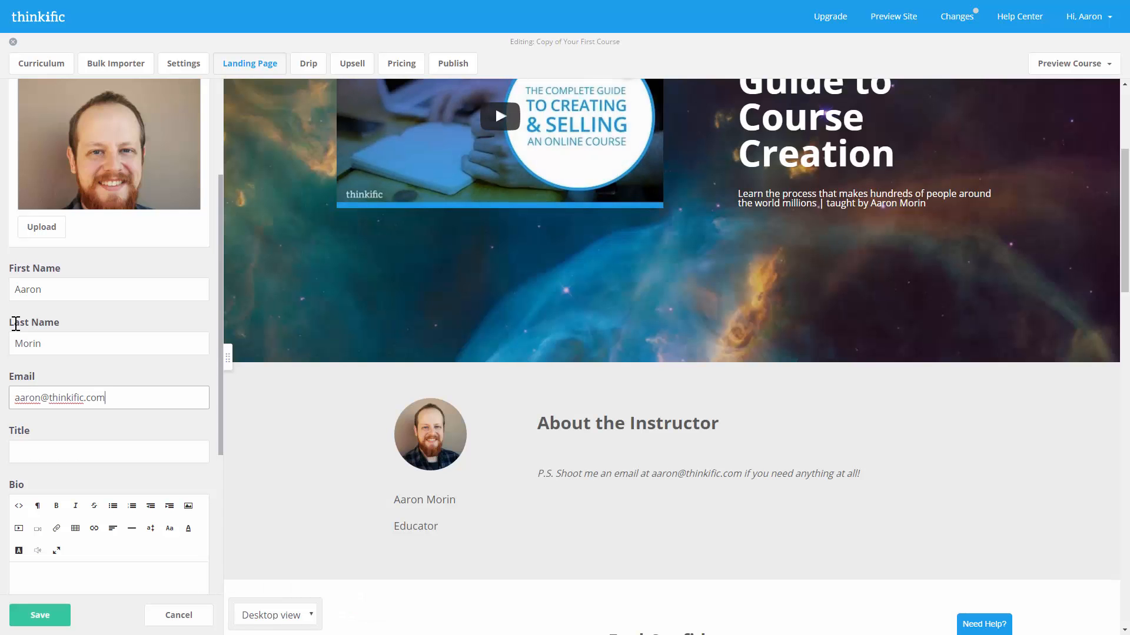
- Set the instructor title to 'Course Creation Wizard'
{"action": "scroll", "coordinate": [16, 324], "scroll_direction": "down", "scroll_amount": 2}
{"action": "left_click", "coordinate": [26, 339]}
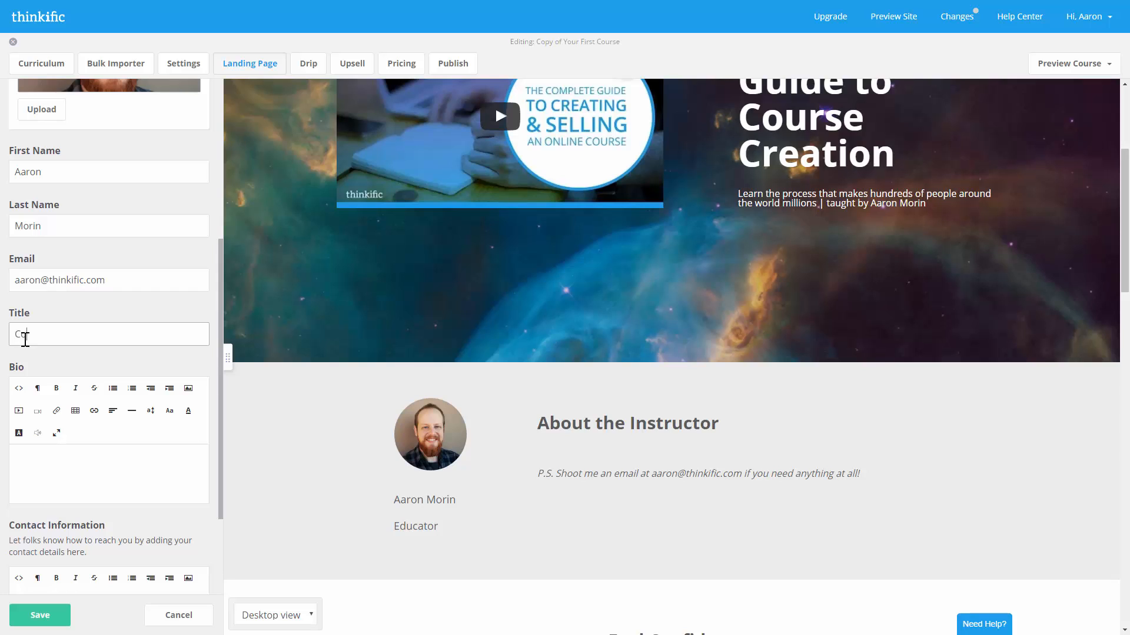
{"action": "type", "text": "Course Creati"}
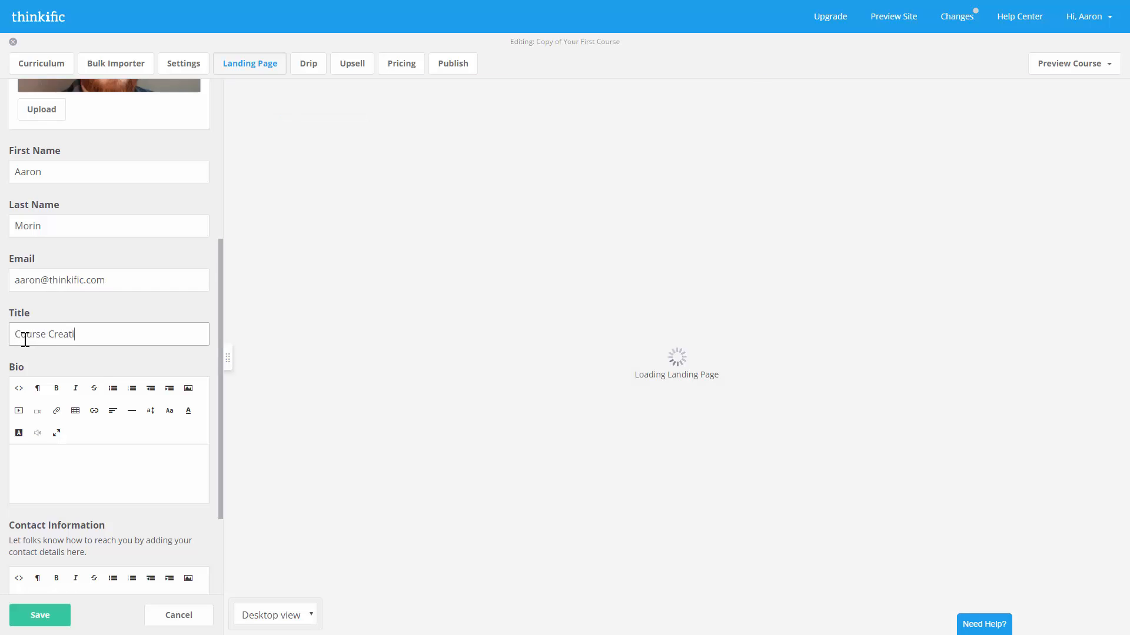
{"action": "type", "text": "on Wizard"}
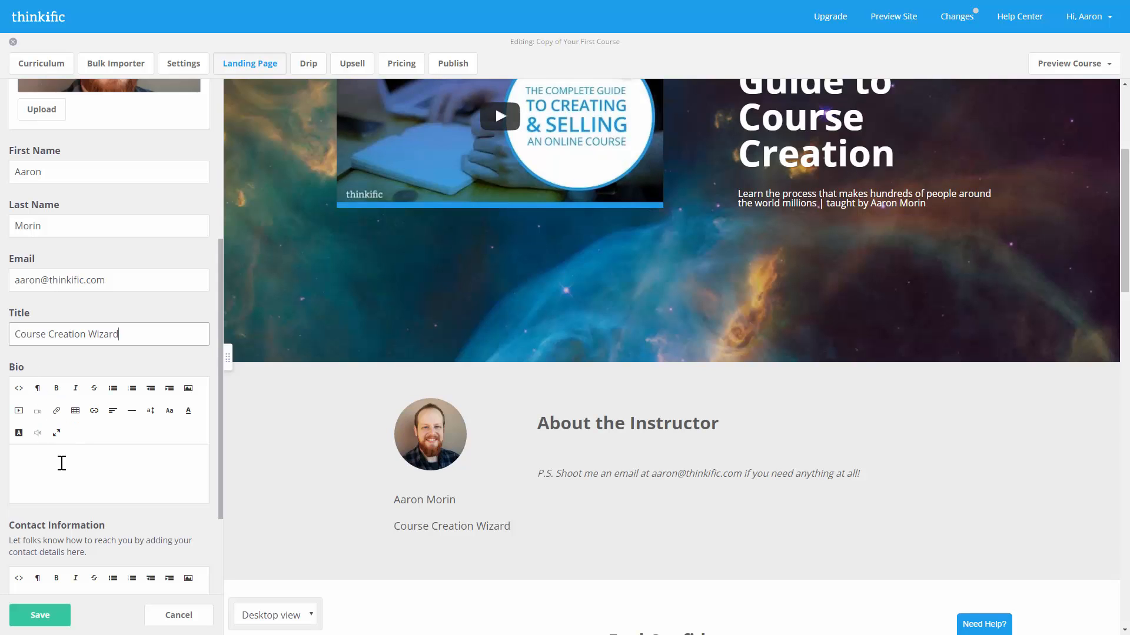
{"action": "left_click", "coordinate": [65, 464]}
- Paste the instructor bio, bold its first line 'I am obsessed with your success.', and save
{"action": "scroll", "coordinate": [73, 474], "scroll_direction": "down", "scroll_amount": 1}
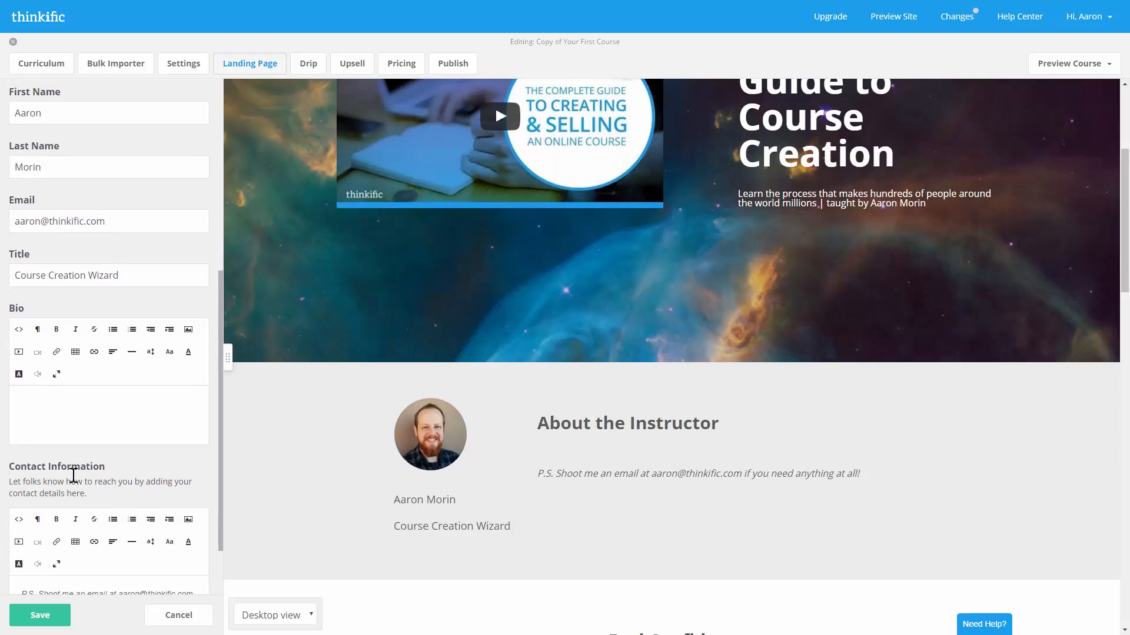
{"action": "type", "text": "I am obsessed with your success. I, together with the rest of the Thinkific team, are on a quest to make sure you accomplish all your goals for online education. We want to make teaching online with Thinkific an amazing and rewarding experience for you. I would like to personally invite you to join me in learning how to be the best course creator you can be. - Aaron"}
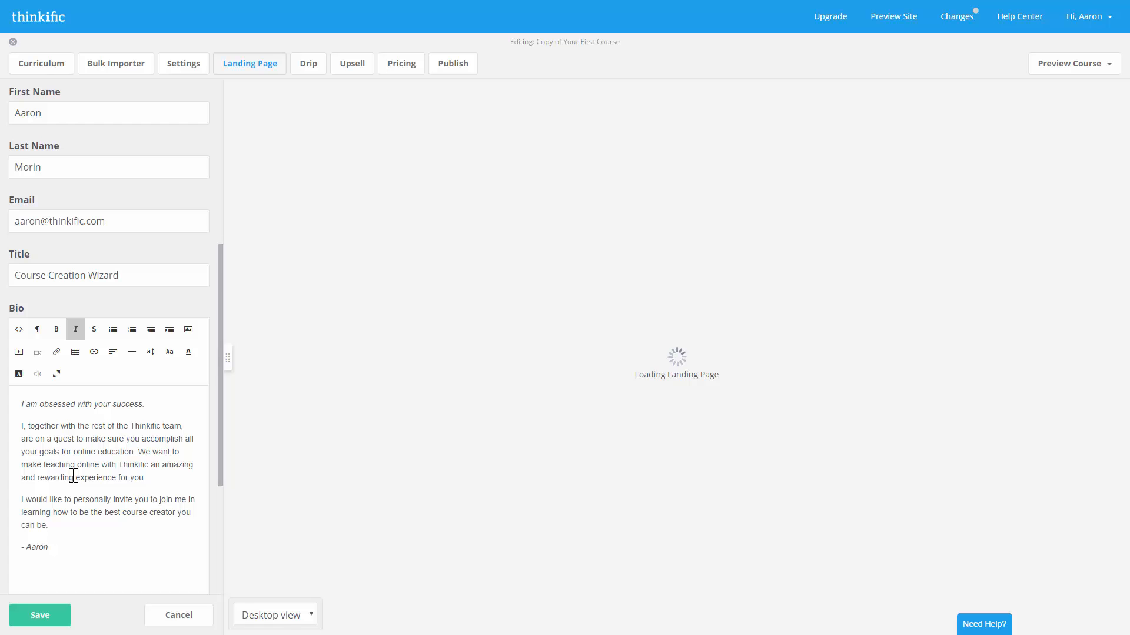
{"action": "key", "text": "BackSpace"}
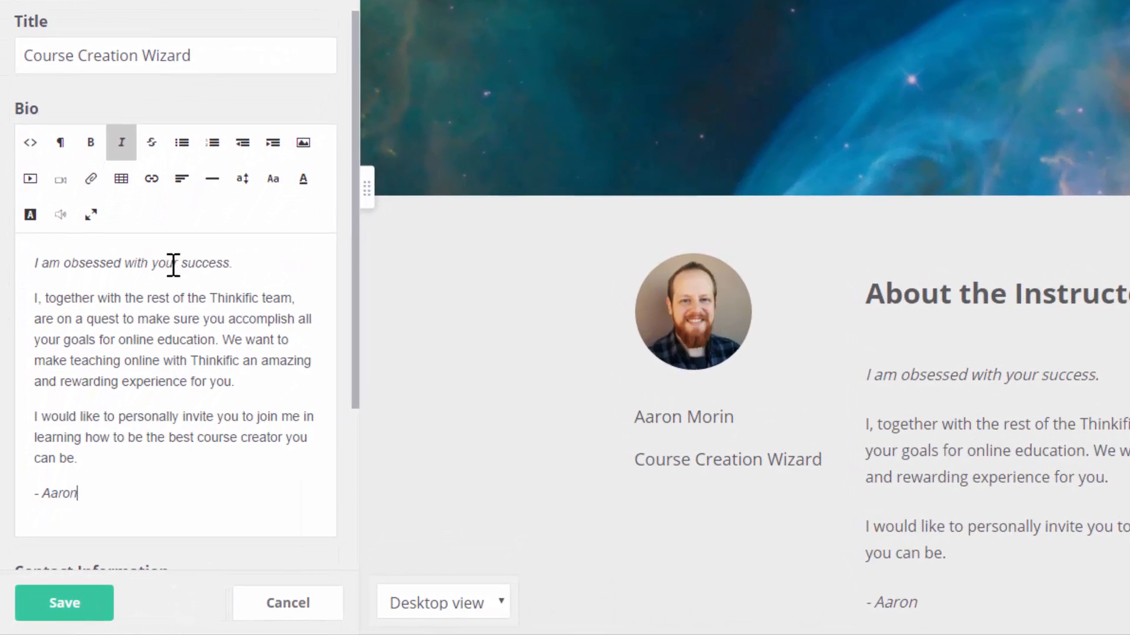
{"action": "triple_click", "coordinate": [156, 302]}
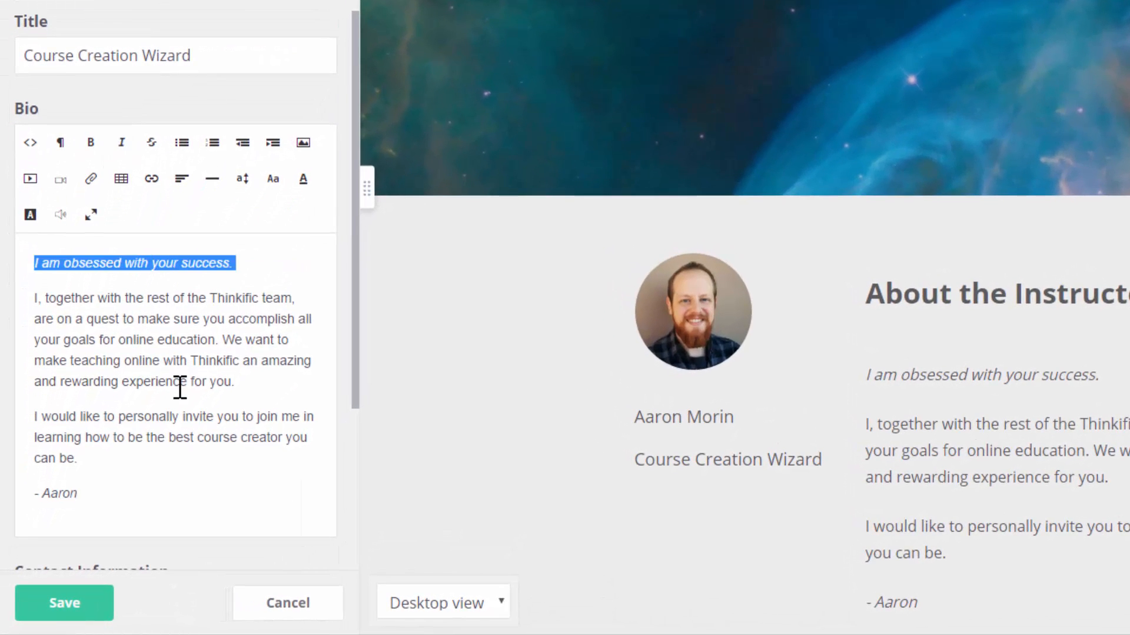
{"action": "key", "text": "ctrl+b"}
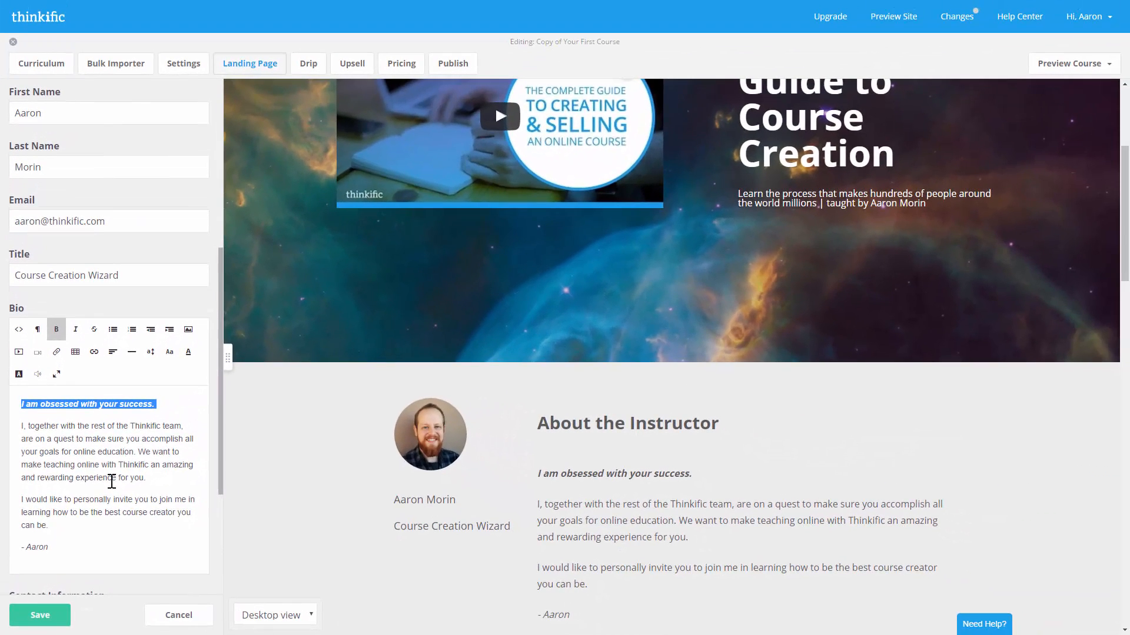
{"action": "scroll", "coordinate": [148, 447], "scroll_direction": "down", "scroll_amount": 1}
{"action": "left_click", "coordinate": [132, 490]}
{"action": "scroll", "coordinate": [315, 468], "scroll_direction": "down", "scroll_amount": 3}
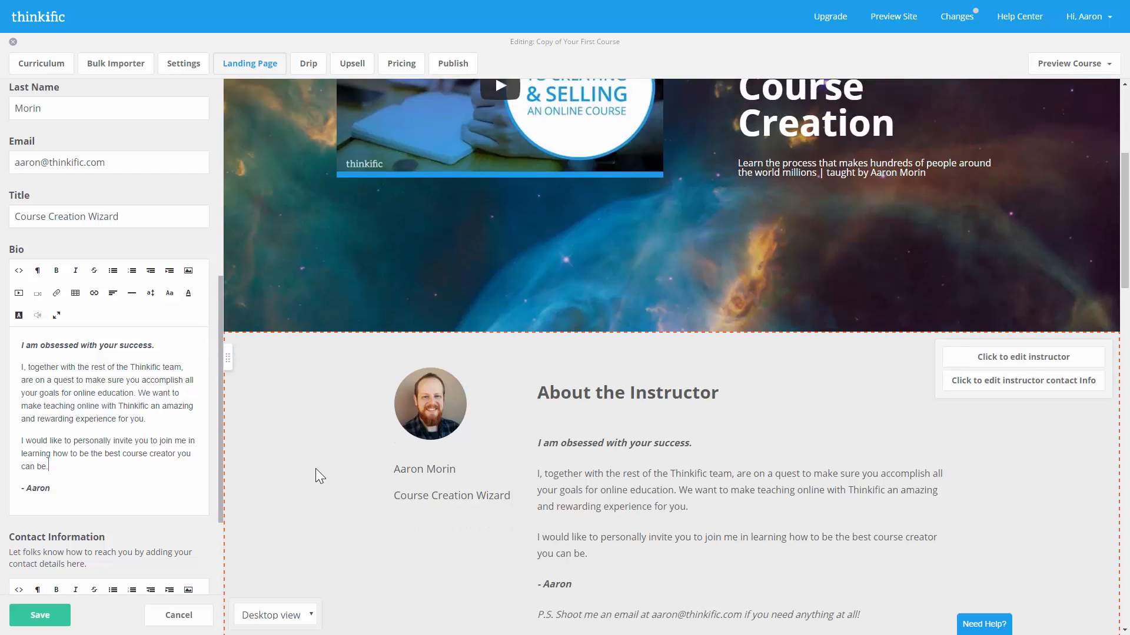
{"action": "scroll", "coordinate": [74, 478], "scroll_direction": "down", "scroll_amount": 3}
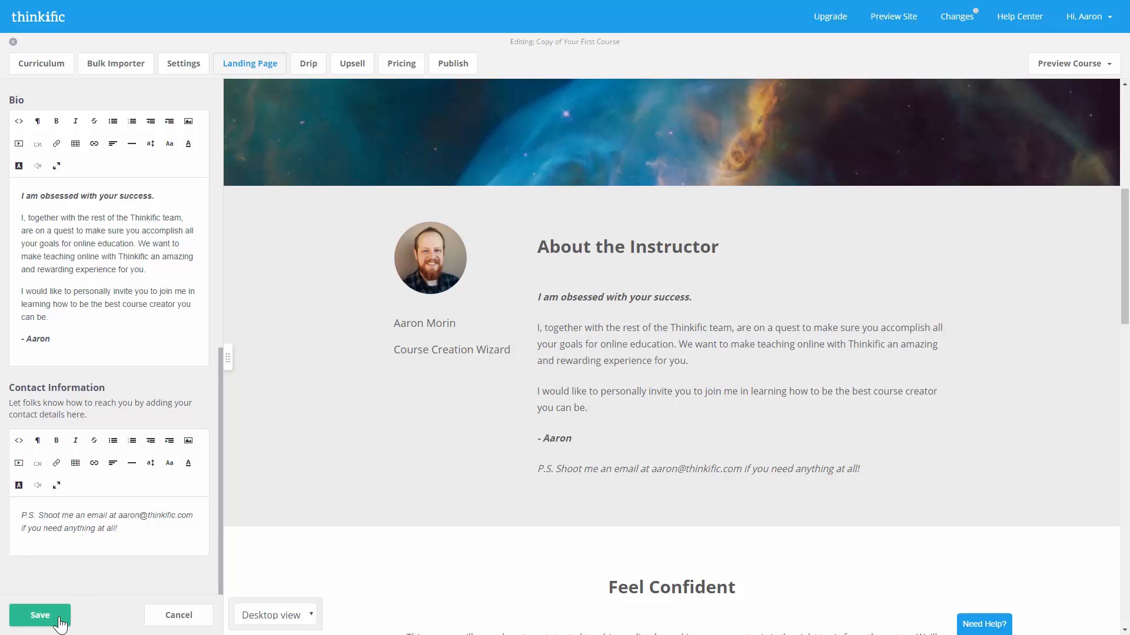
{"action": "left_click", "coordinate": [37, 615]}
{"action": "scroll", "coordinate": [106, 541], "scroll_direction": "up", "scroll_amount": 10}
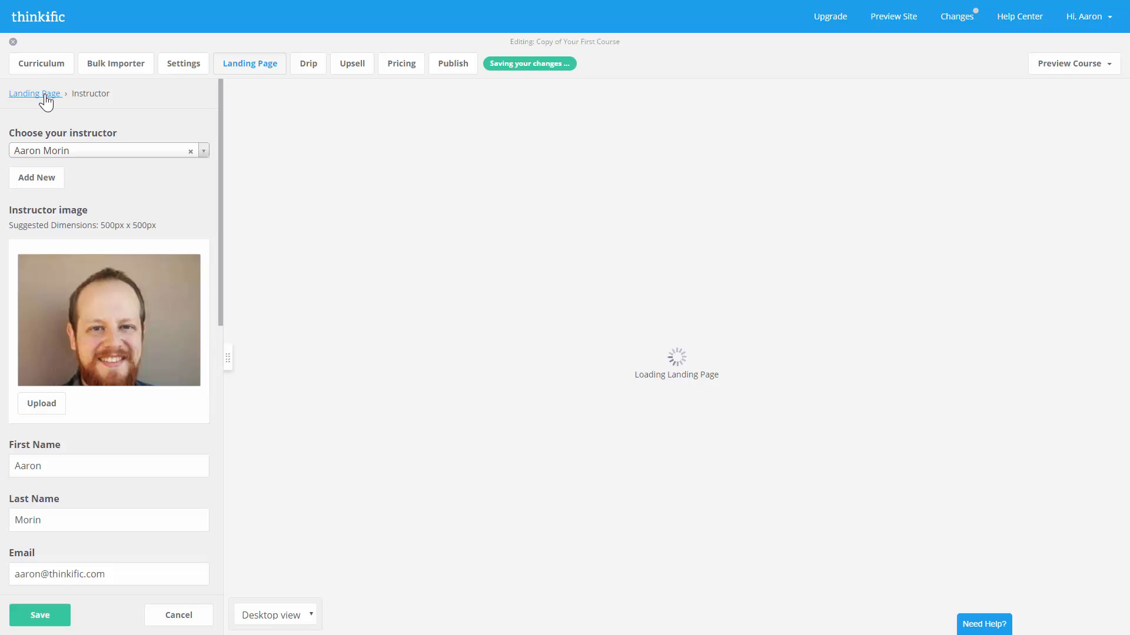
- In the curriculum, collapse the Introduction, Chapter 1 and Chapter 2 example sections
{"action": "left_click", "coordinate": [43, 95]}
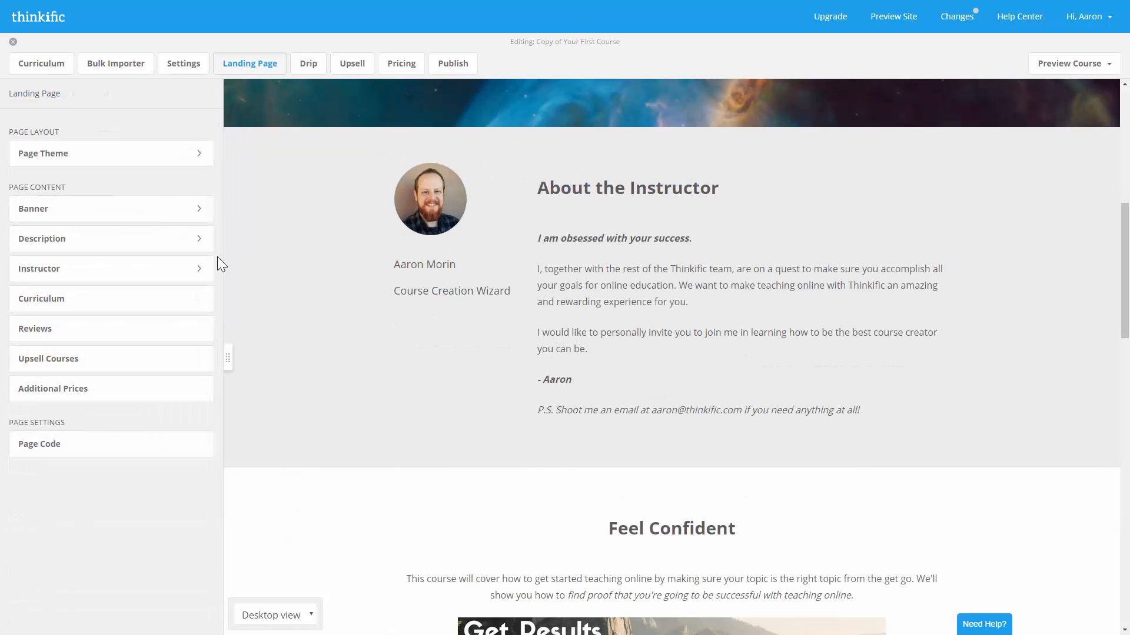
{"action": "left_click", "coordinate": [190, 310]}
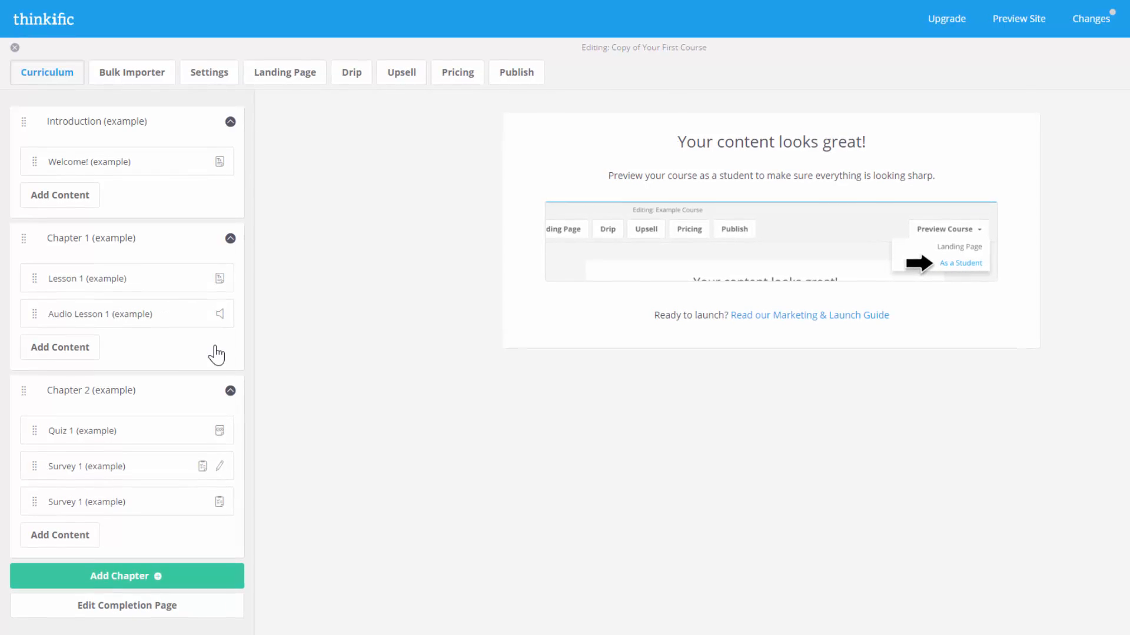
{"action": "left_click", "coordinate": [231, 392]}
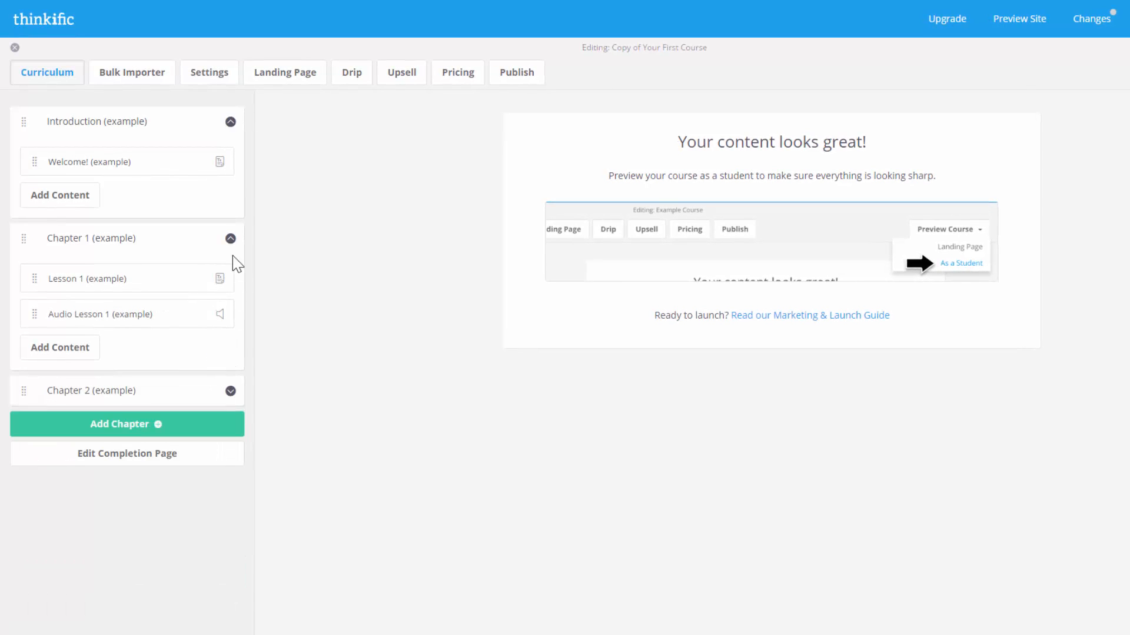
{"action": "left_click", "coordinate": [230, 238]}
{"action": "left_click", "coordinate": [230, 122]}
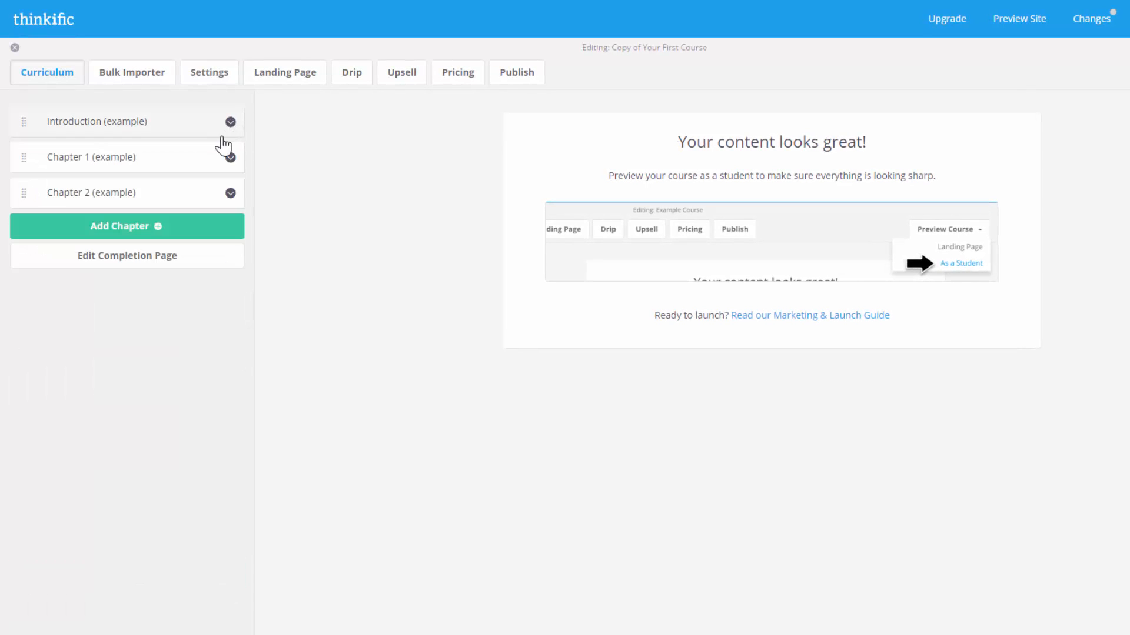
- Add and save a new chapter named 'Chapter 3'
{"action": "left_click", "coordinate": [156, 224]}
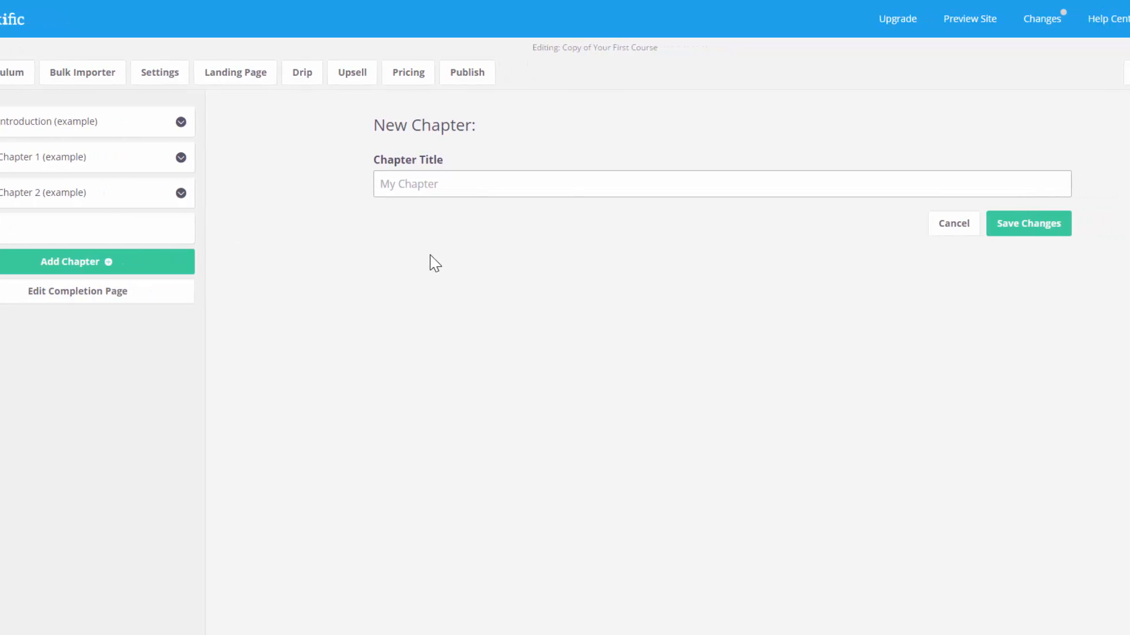
{"action": "type", "text": "Chapter 3"}
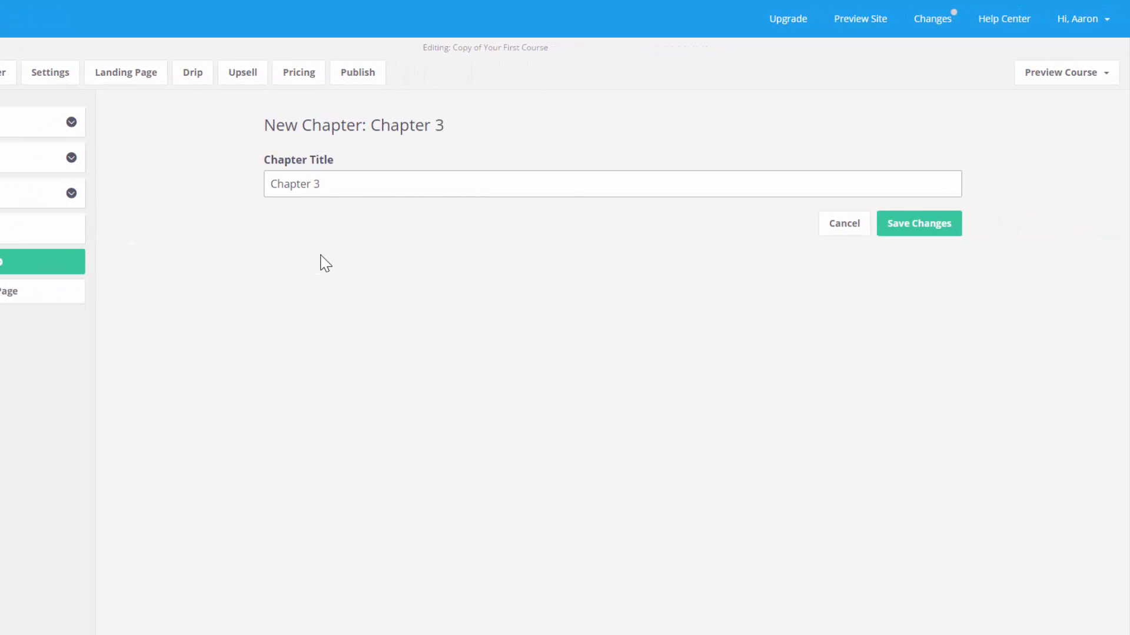
{"action": "left_click", "coordinate": [912, 233]}
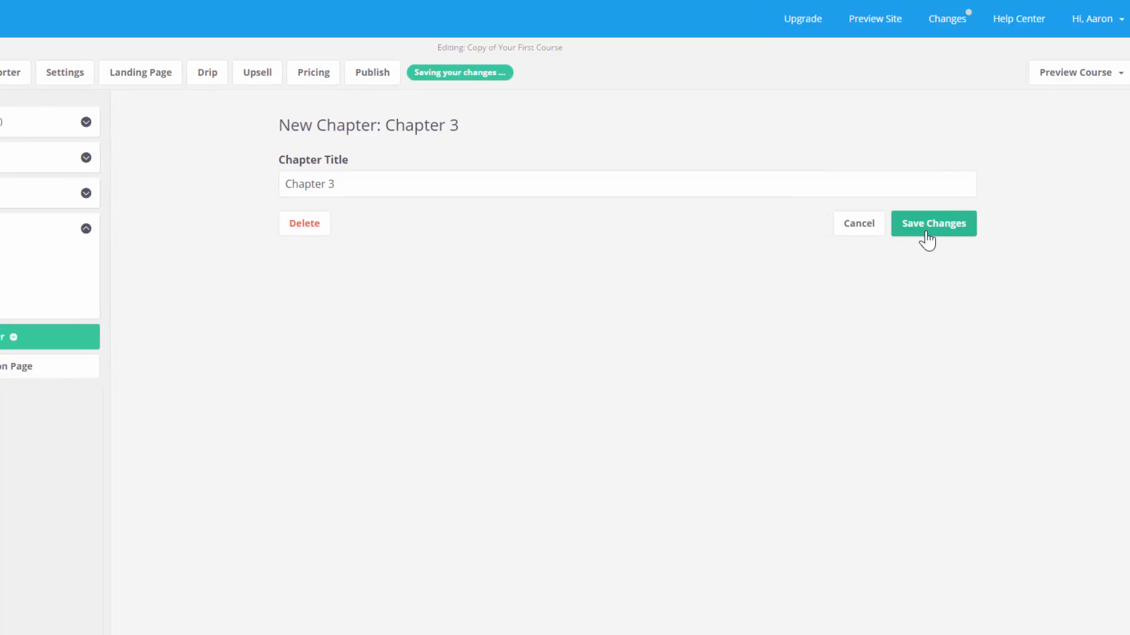
{"action": "left_click", "coordinate": [82, 303]}
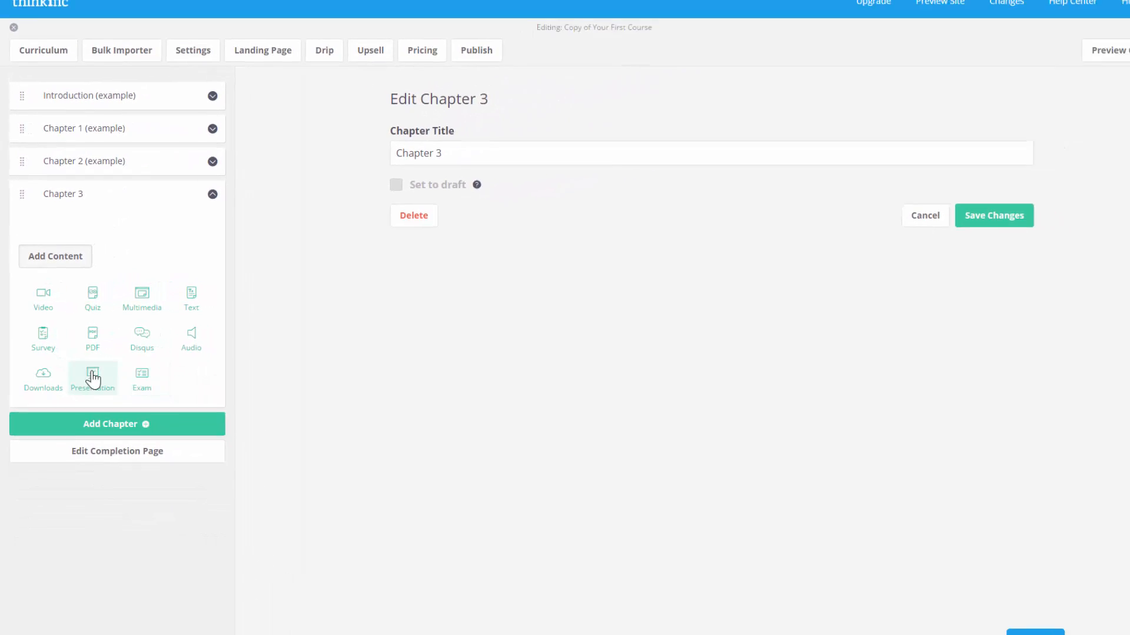
- Add video lesson 'Lesson 1' to Chapter 3, included in the free trial and not a draft
{"action": "left_click", "coordinate": [43, 307]}
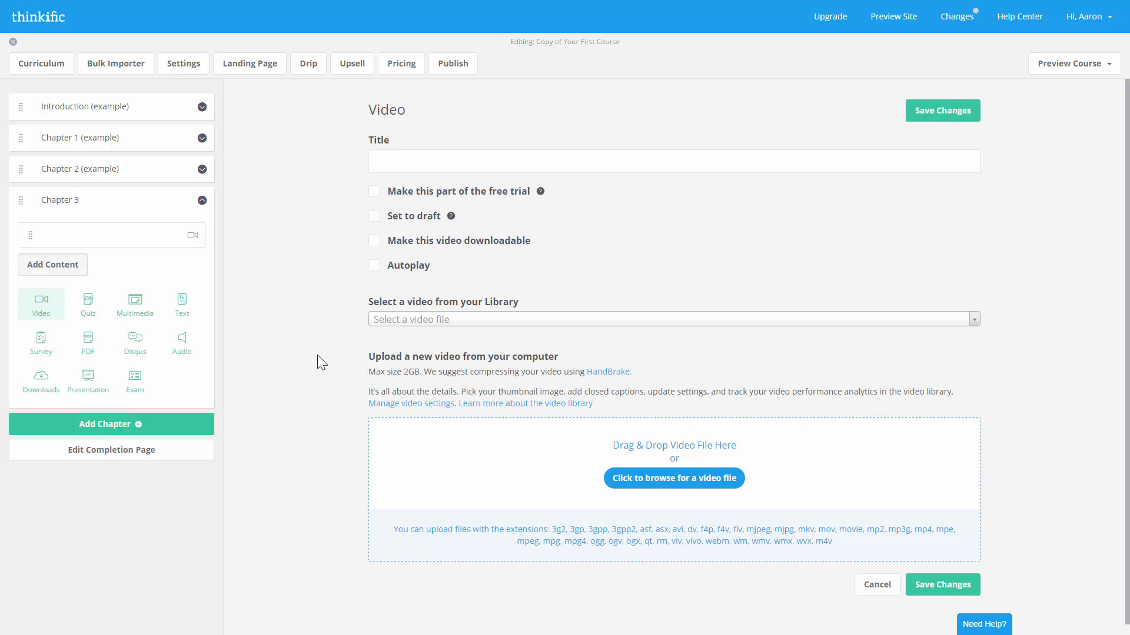
{"action": "left_click", "coordinate": [333, 150]}
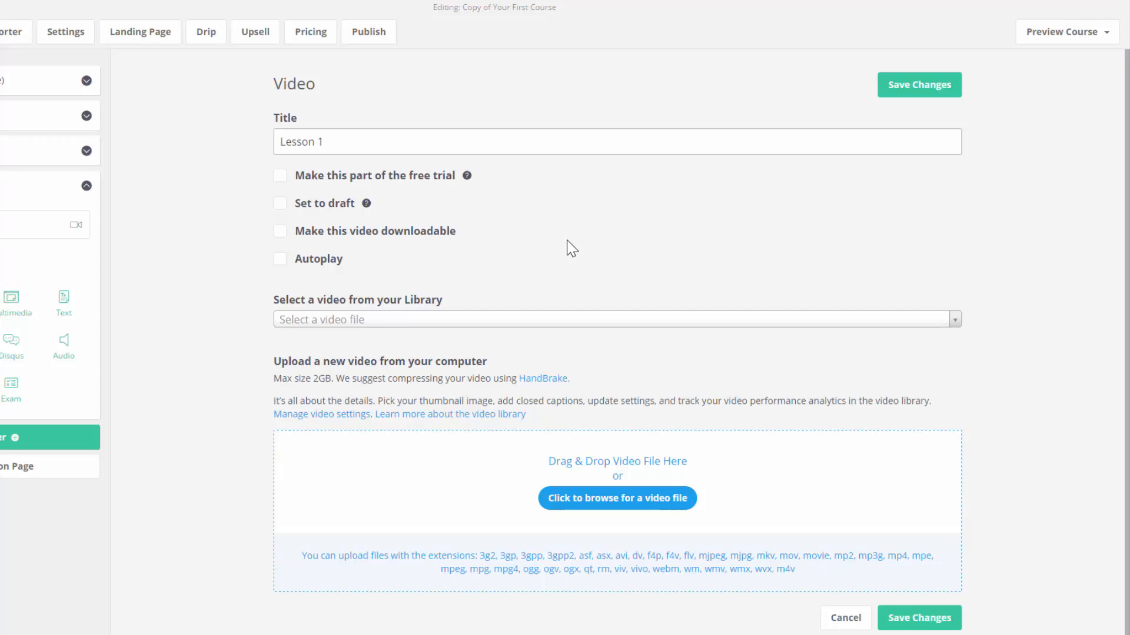
{"action": "left_click", "coordinate": [402, 176]}
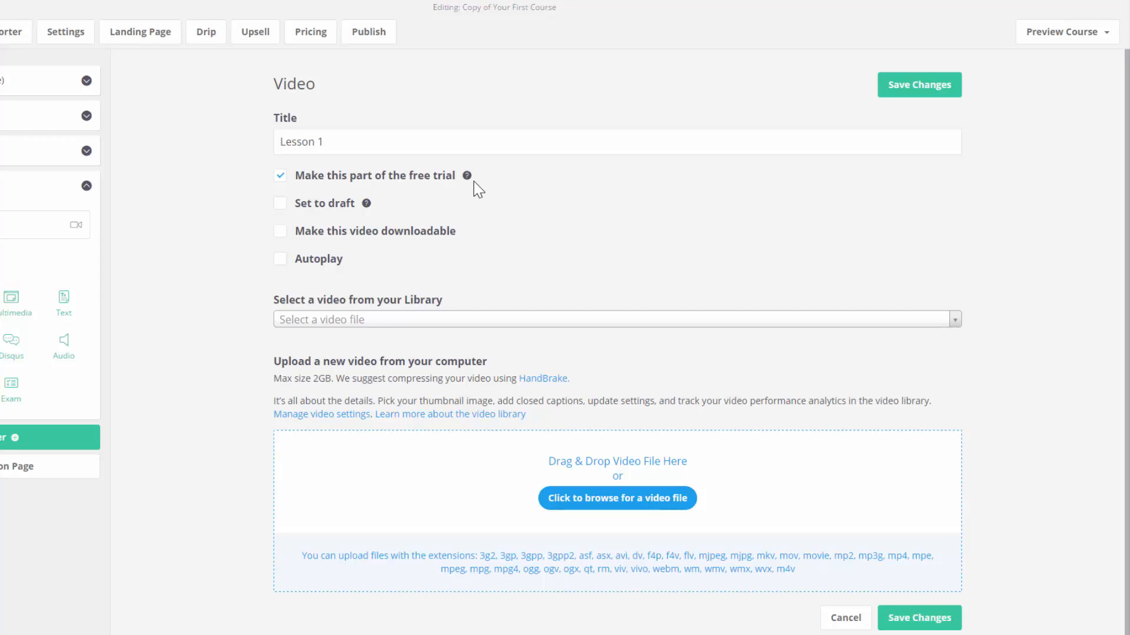
{"action": "mouse_move", "coordinate": [470, 178]}
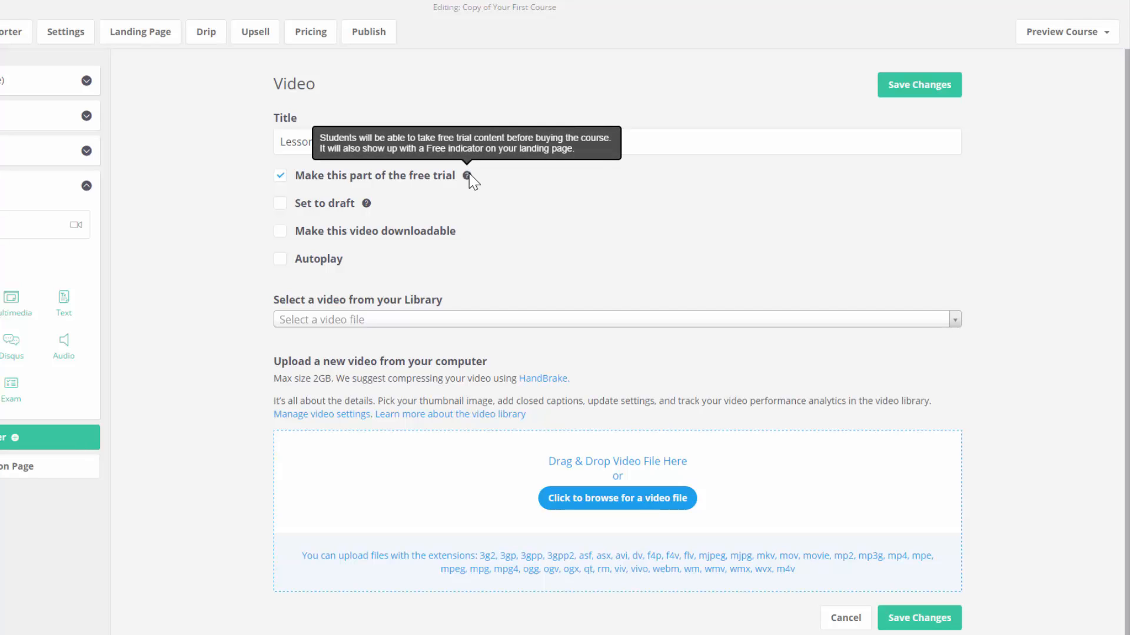
{"action": "left_click", "coordinate": [285, 205]}
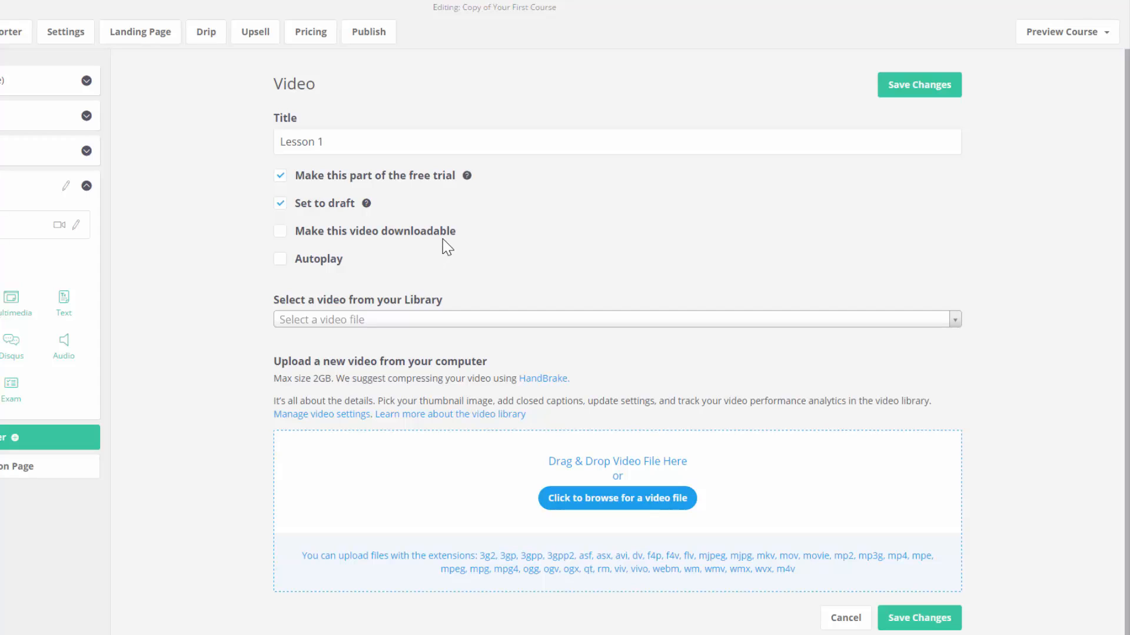
{"action": "left_click", "coordinate": [281, 206]}
- Leave Lesson 1's autoplay, downloadable and free-trial options all unchecked
{"action": "left_click", "coordinate": [280, 260]}
{"action": "left_click", "coordinate": [312, 261]}
{"action": "left_click", "coordinate": [309, 233]}
{"action": "left_click", "coordinate": [316, 178]}
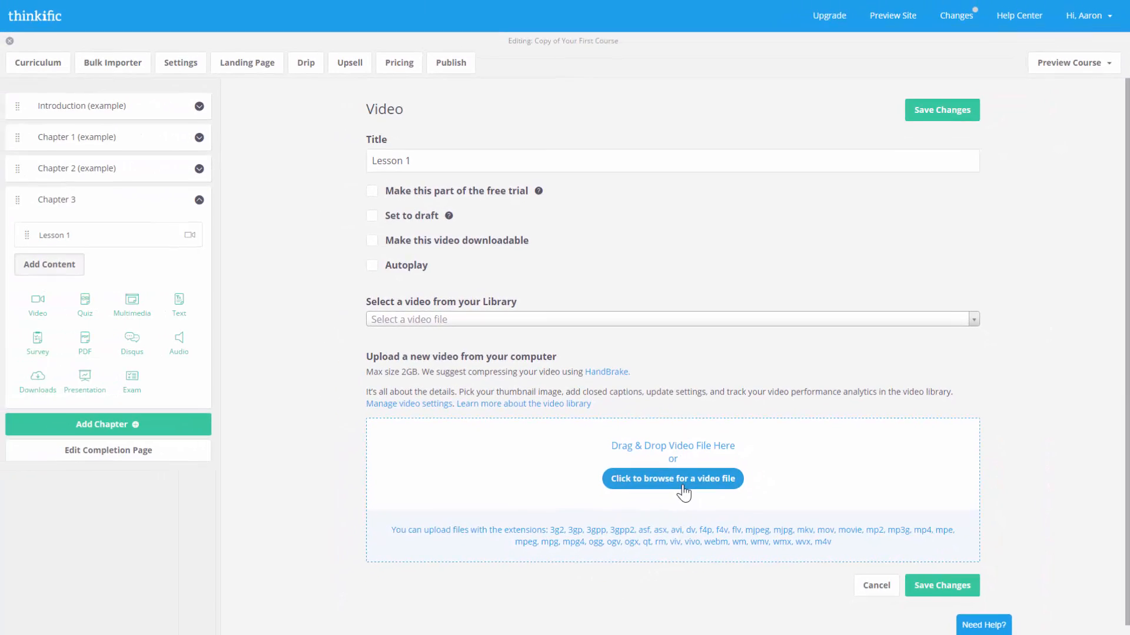
- Attach Video Lesson.mp4 to Lesson 1 and save the lesson
{"action": "left_click", "coordinate": [684, 491]}
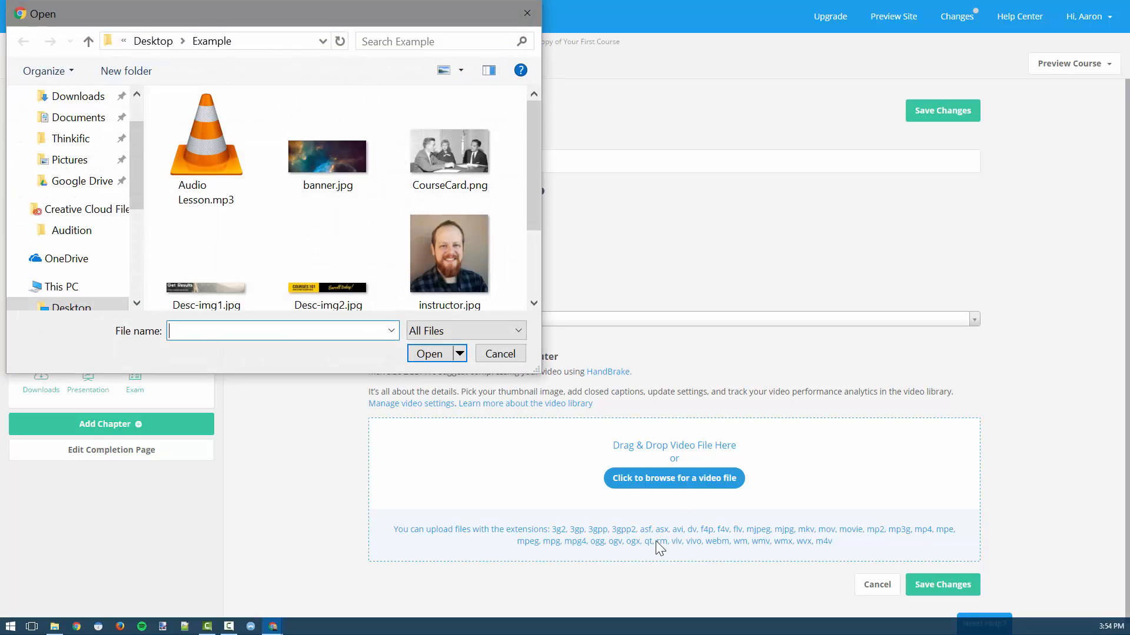
{"action": "double_click", "coordinate": [291, 246]}
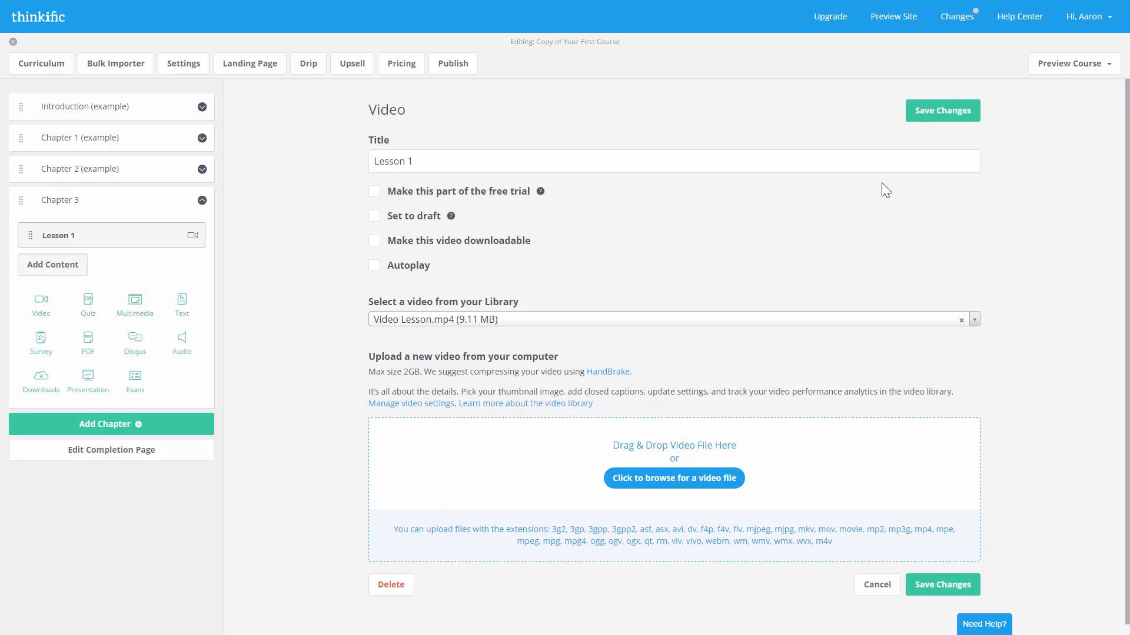
{"action": "left_click", "coordinate": [936, 113]}
- Try a custom completion page, then revert to the default one and cancel the edits
{"action": "left_click", "coordinate": [101, 454]}
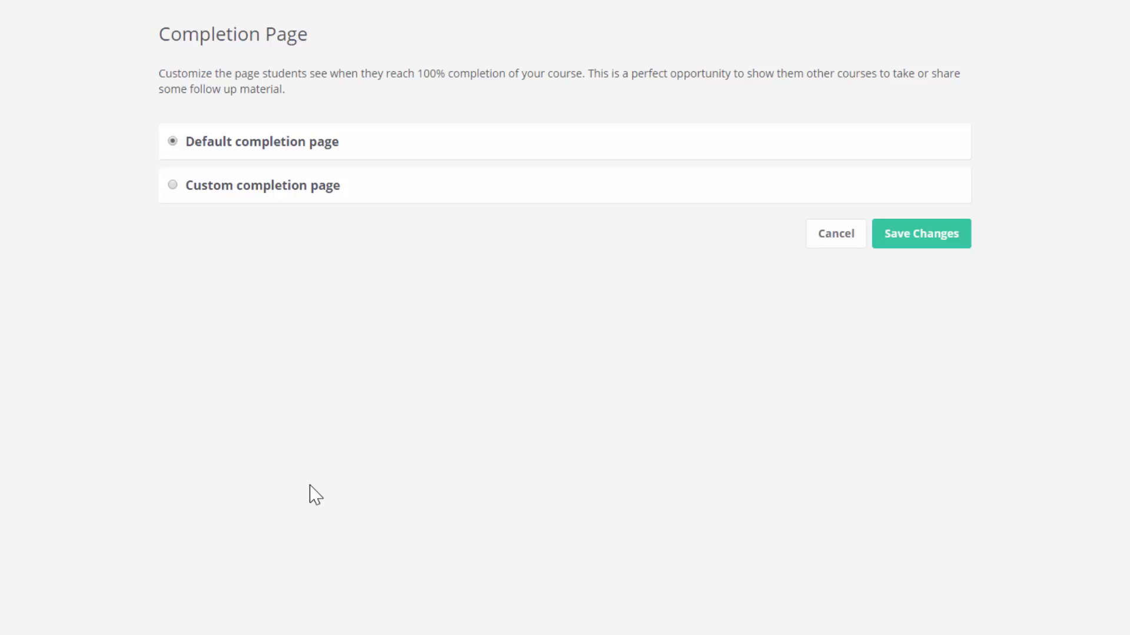
{"action": "left_click", "coordinate": [272, 193]}
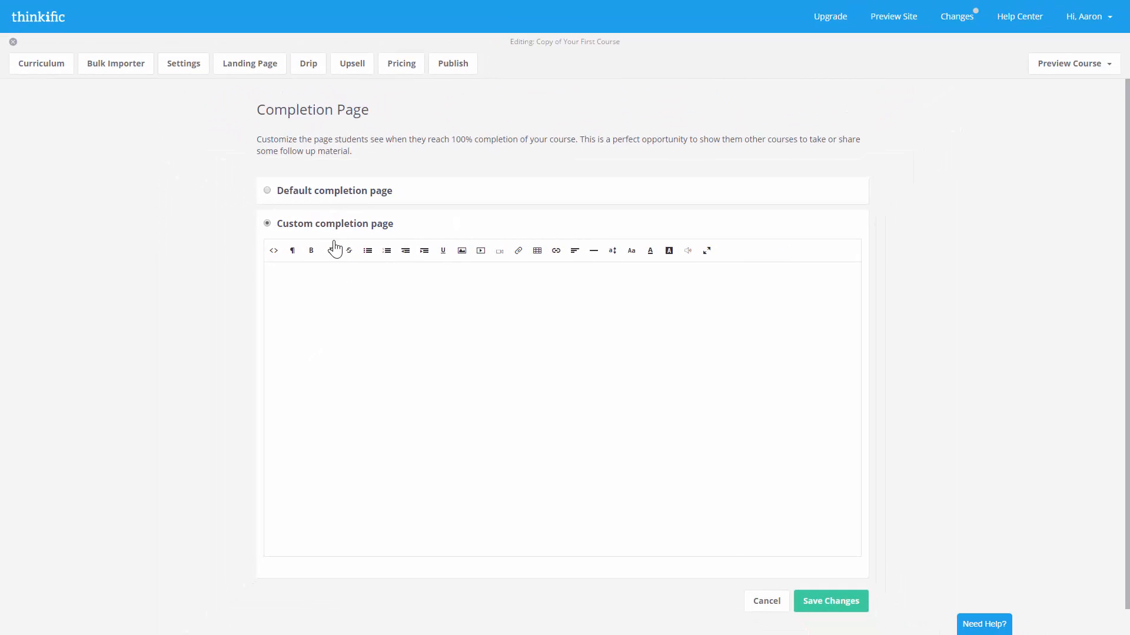
{"action": "left_click", "coordinate": [310, 192]}
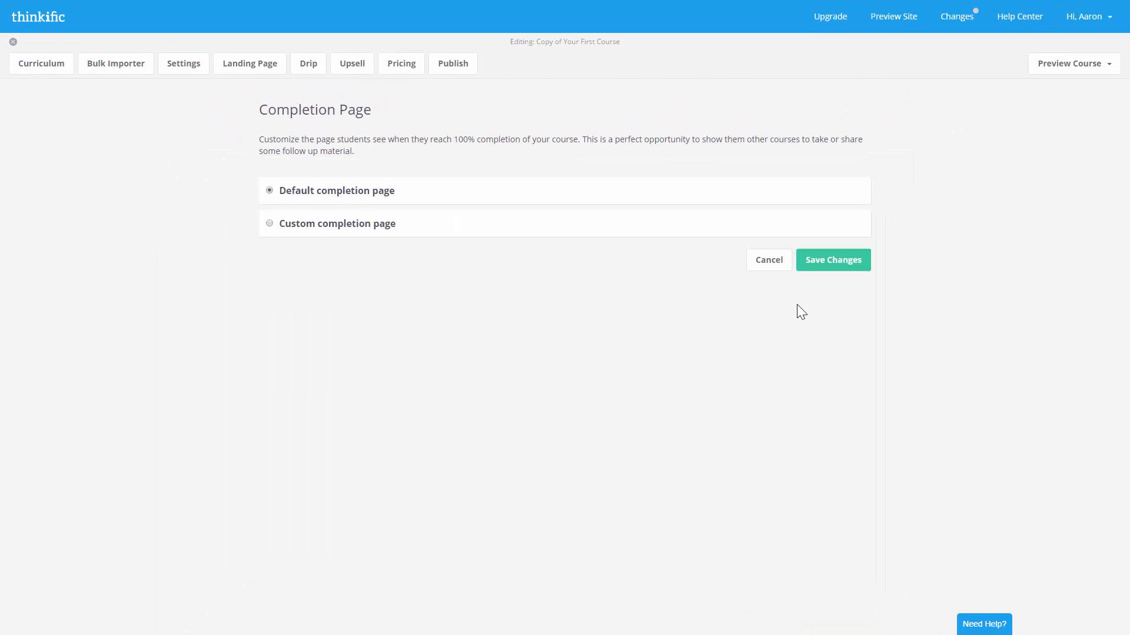
{"action": "left_click", "coordinate": [784, 265]}
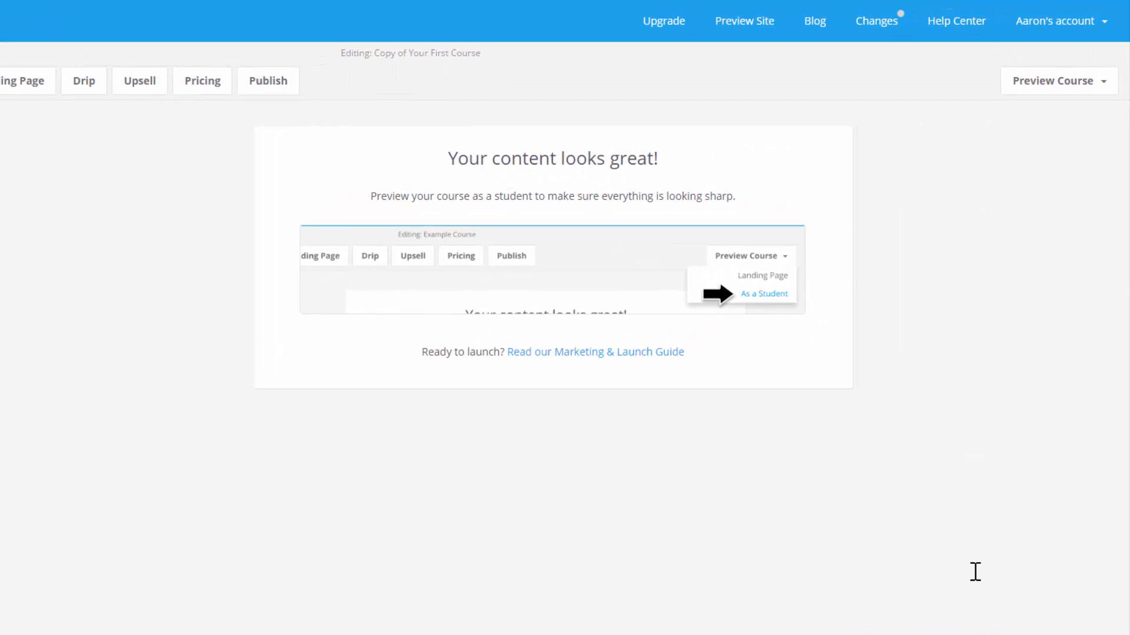
- Preview the course as a student, toggling the lesson between full width and sidebar view
{"action": "left_click", "coordinate": [1100, 88]}
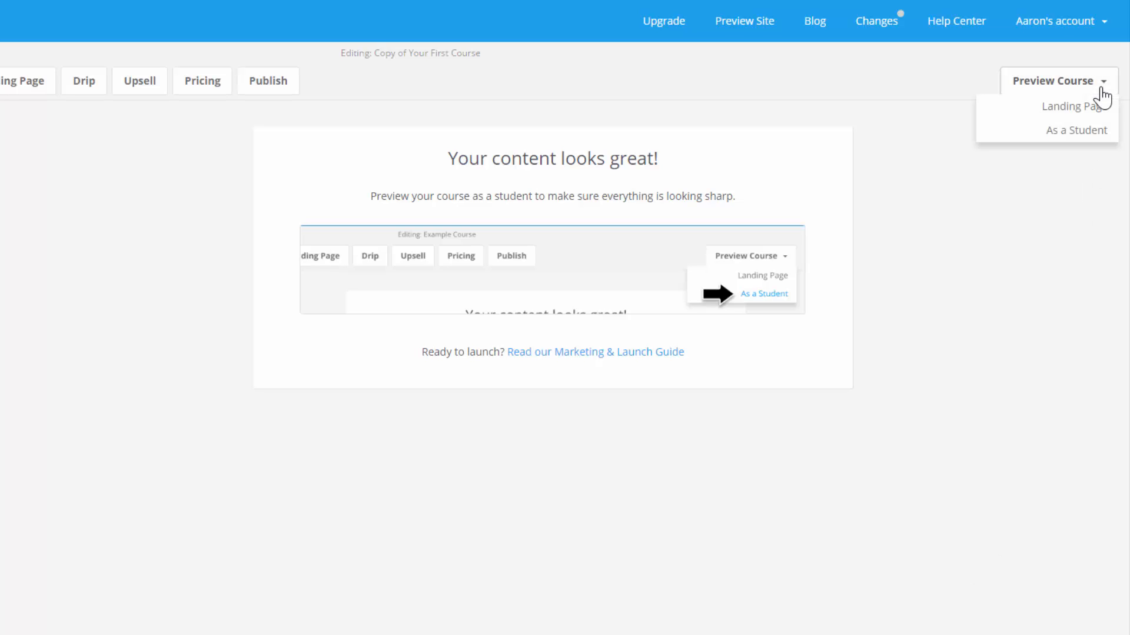
{"action": "left_click", "coordinate": [1094, 133]}
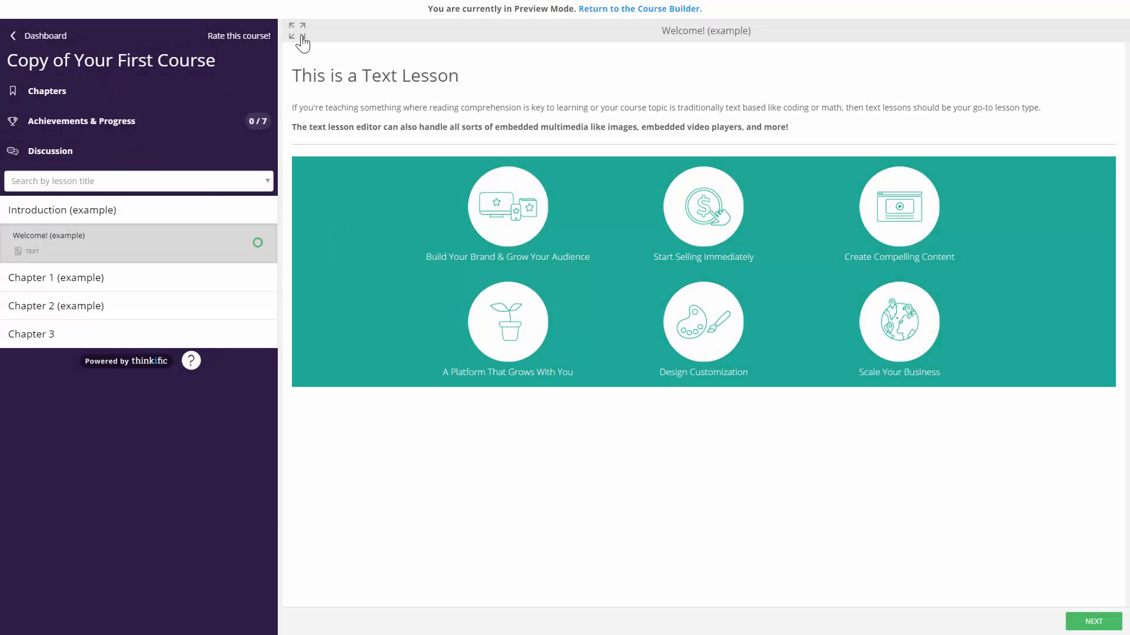
{"action": "left_click", "coordinate": [302, 36]}
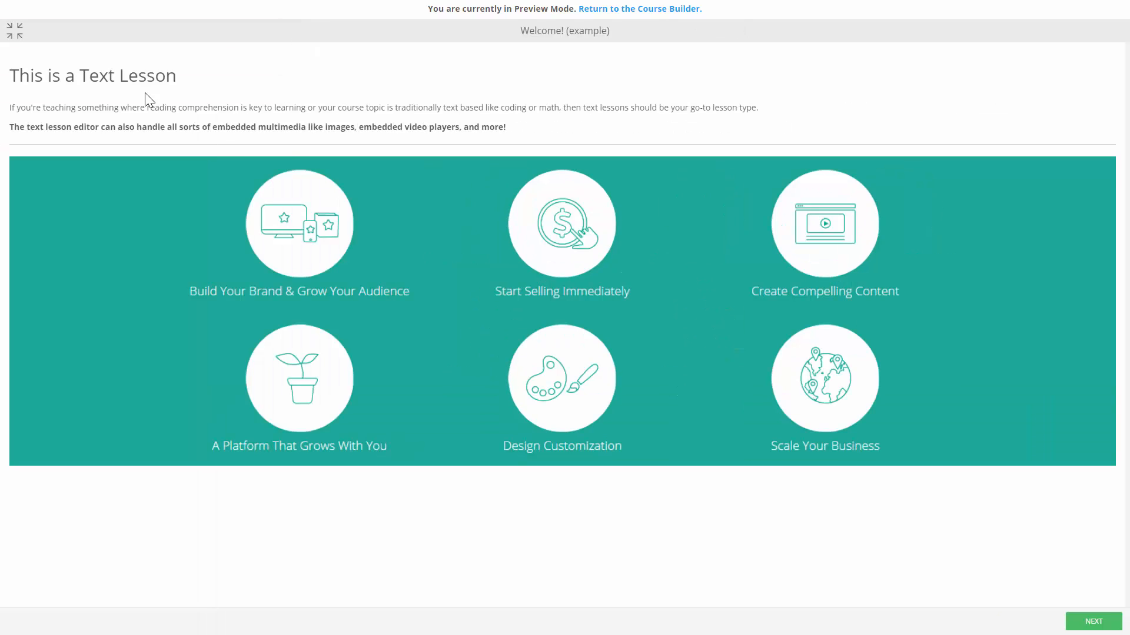
{"action": "left_click", "coordinate": [14, 30]}
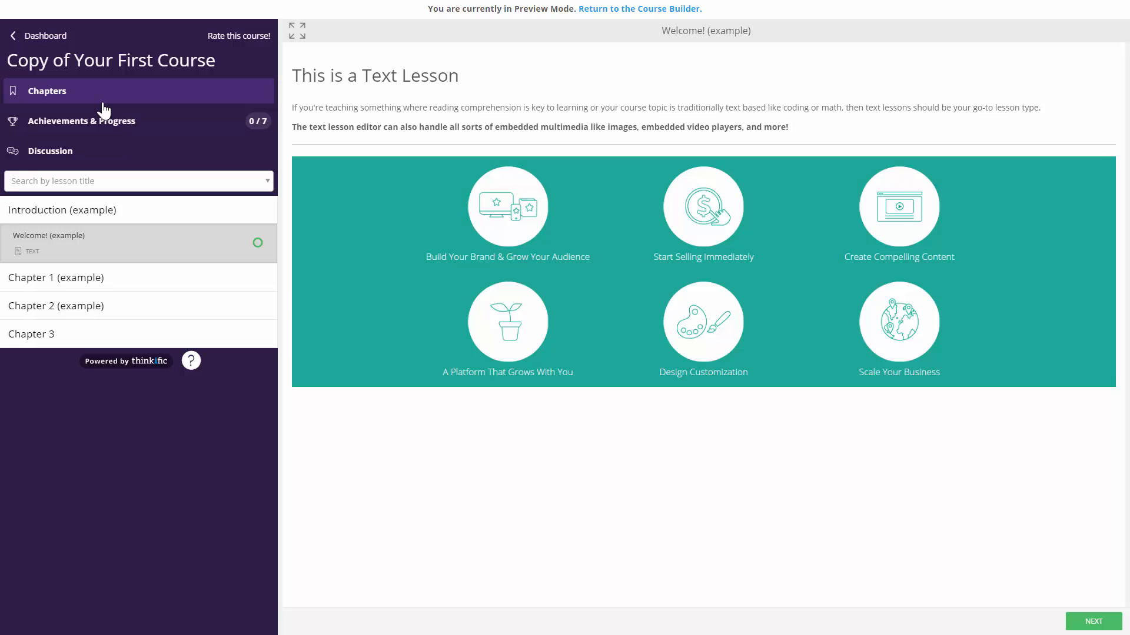
- Search lessons for 'lesson 1', clear the search, then open Lesson 1 under Chapter 3
{"action": "left_click", "coordinate": [101, 182]}
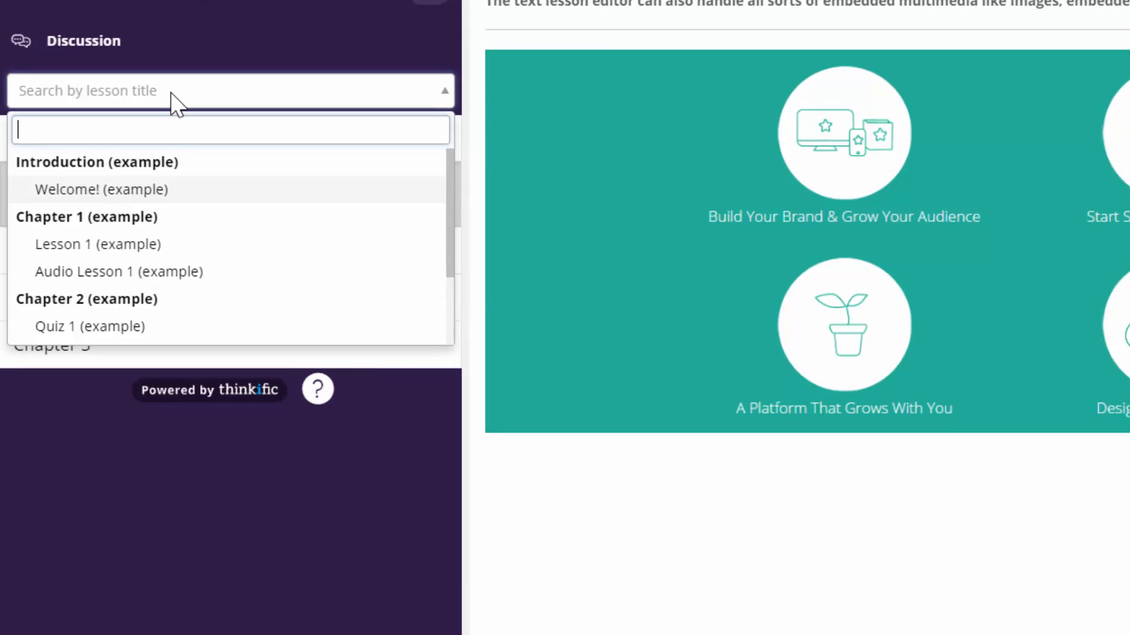
{"action": "type", "text": "lesson 1"}
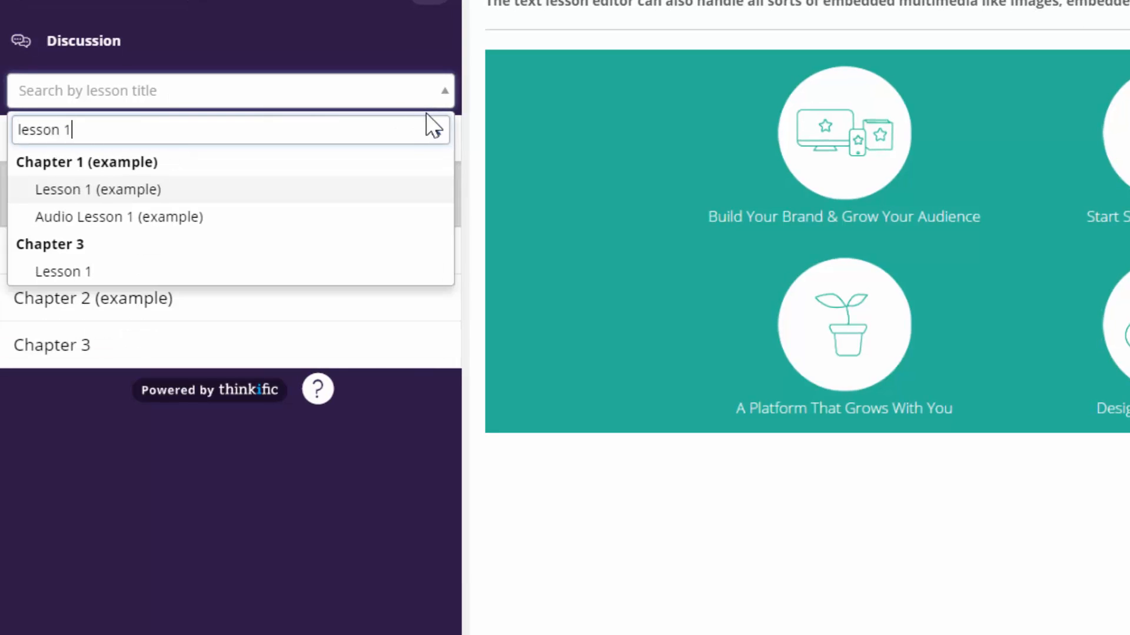
{"action": "left_click", "coordinate": [437, 131]}
{"action": "left_click", "coordinate": [463, 121]}
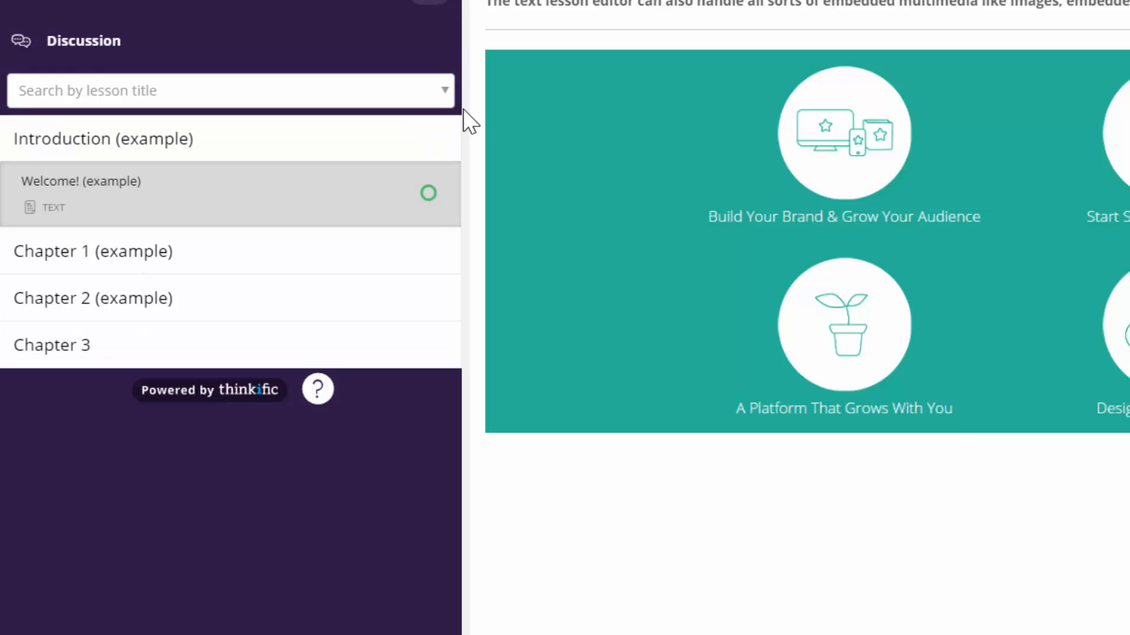
{"action": "left_click", "coordinate": [253, 346]}
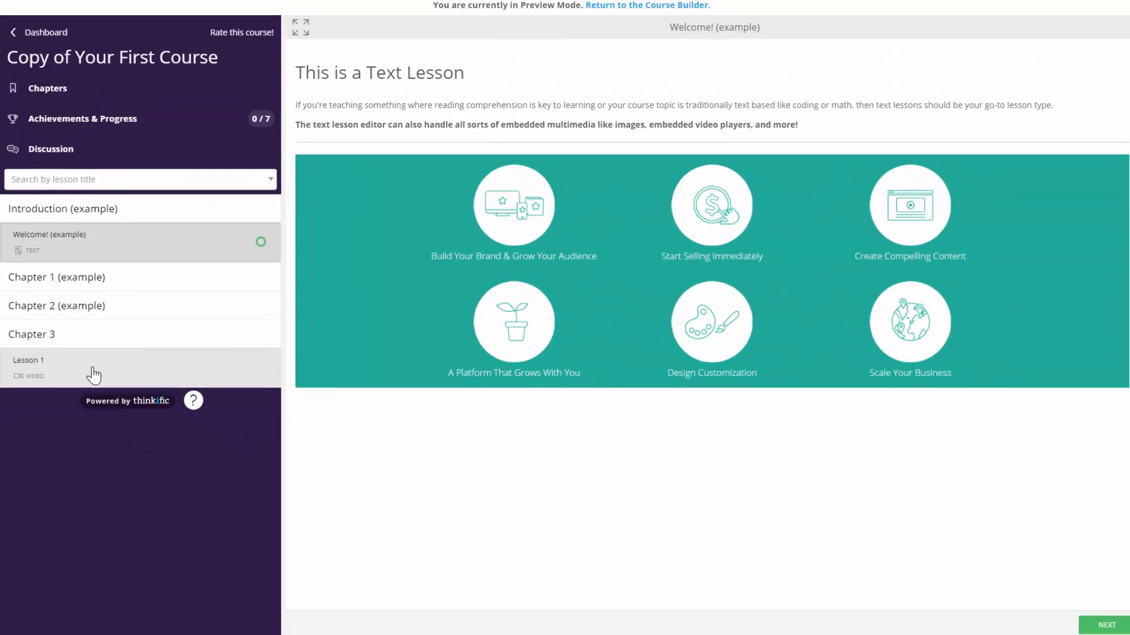
{"action": "left_click", "coordinate": [93, 373]}
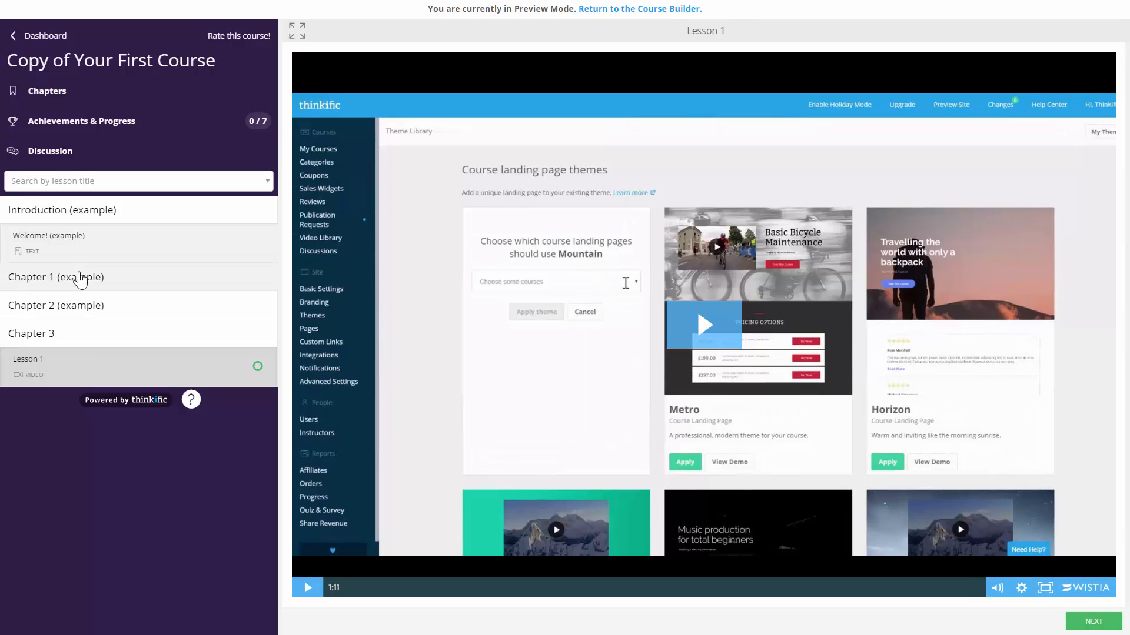
- Complete the Welcome! and Introduction lessons, then view Achievements & Progress showing 33%
{"action": "left_click", "coordinate": [81, 254]}
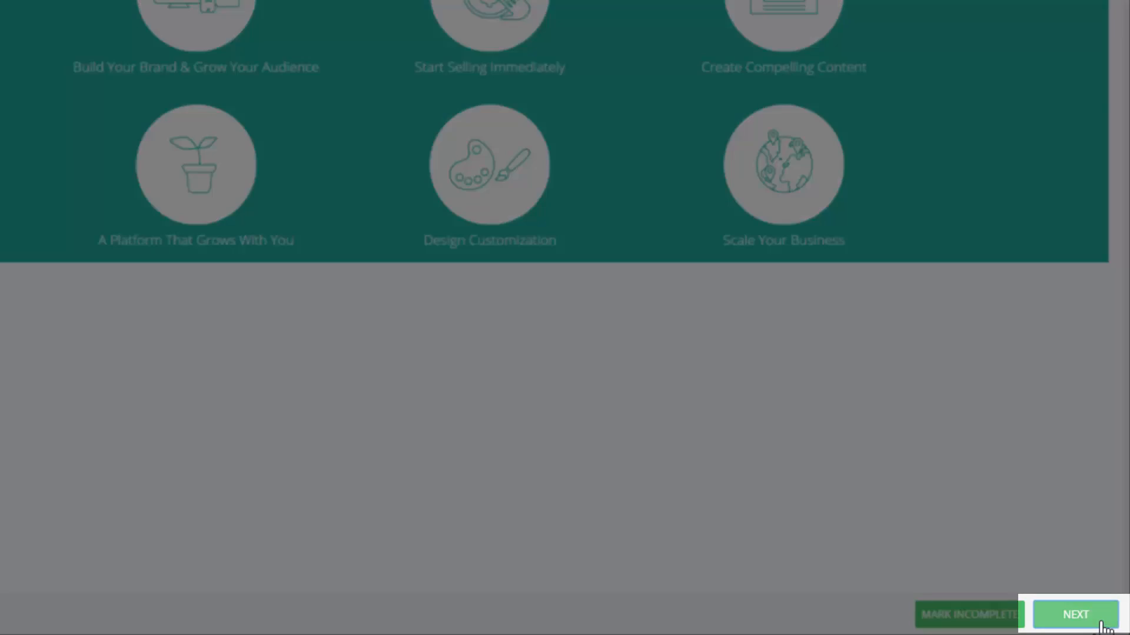
{"action": "left_click", "coordinate": [1102, 624]}
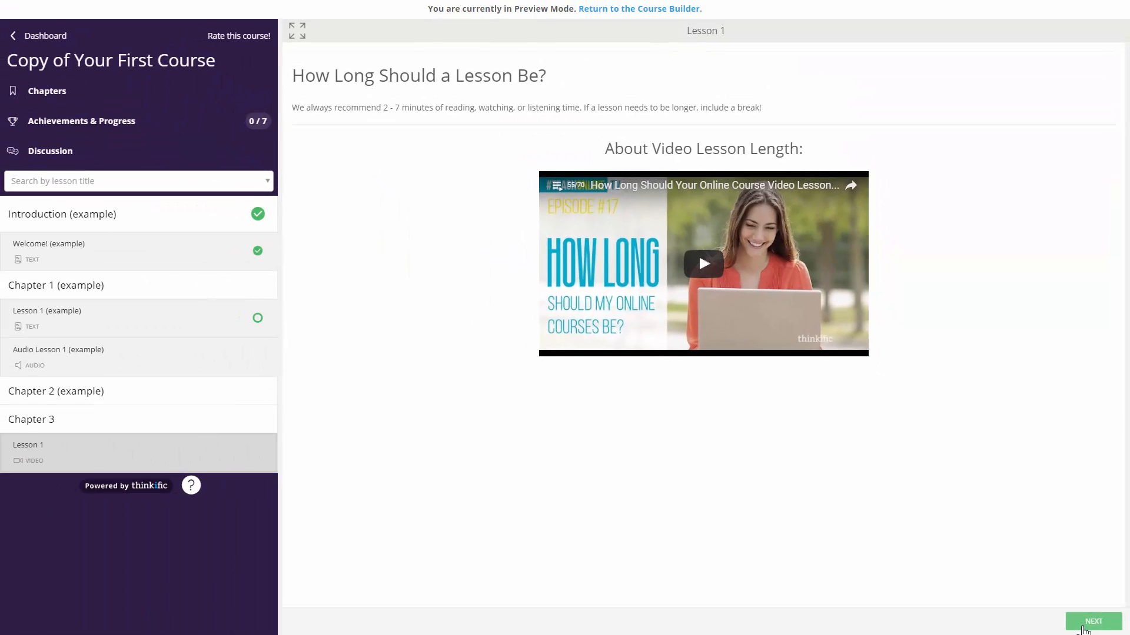
{"action": "left_click", "coordinate": [1085, 627]}
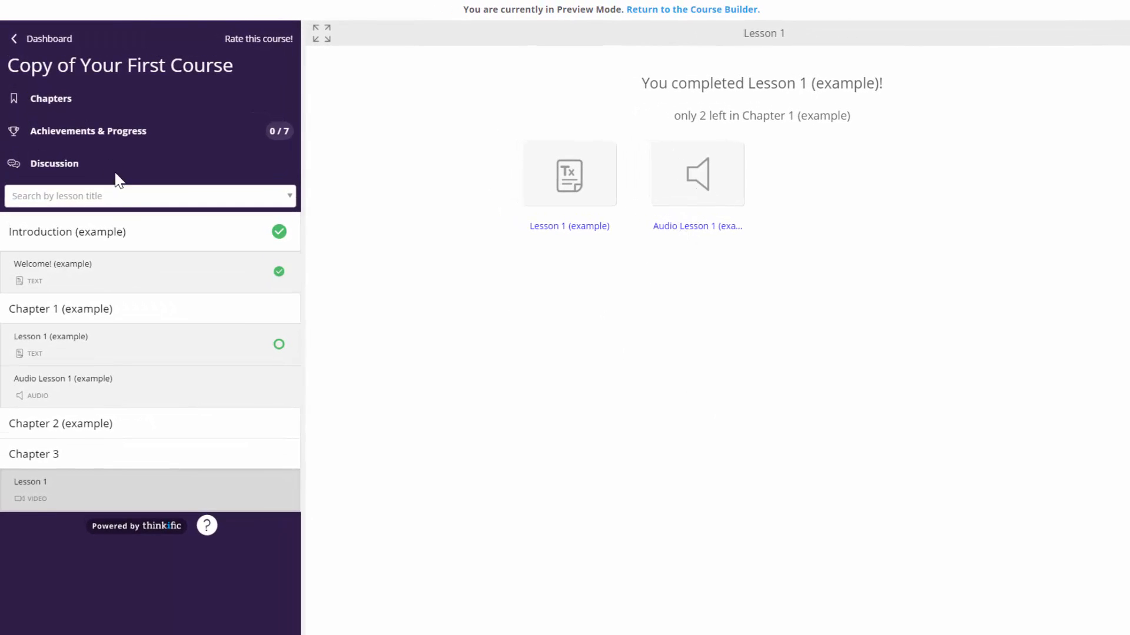
{"action": "left_click", "coordinate": [112, 134]}
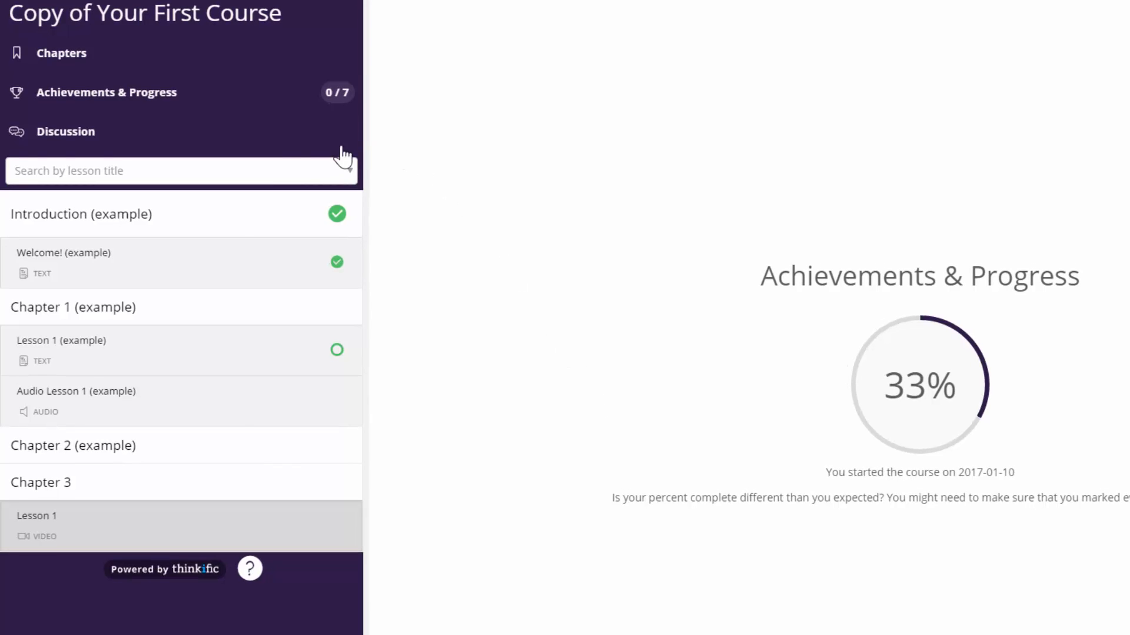
- Post a new discussion asking 'What is everyone's favourite color'
{"action": "left_click", "coordinate": [275, 147]}
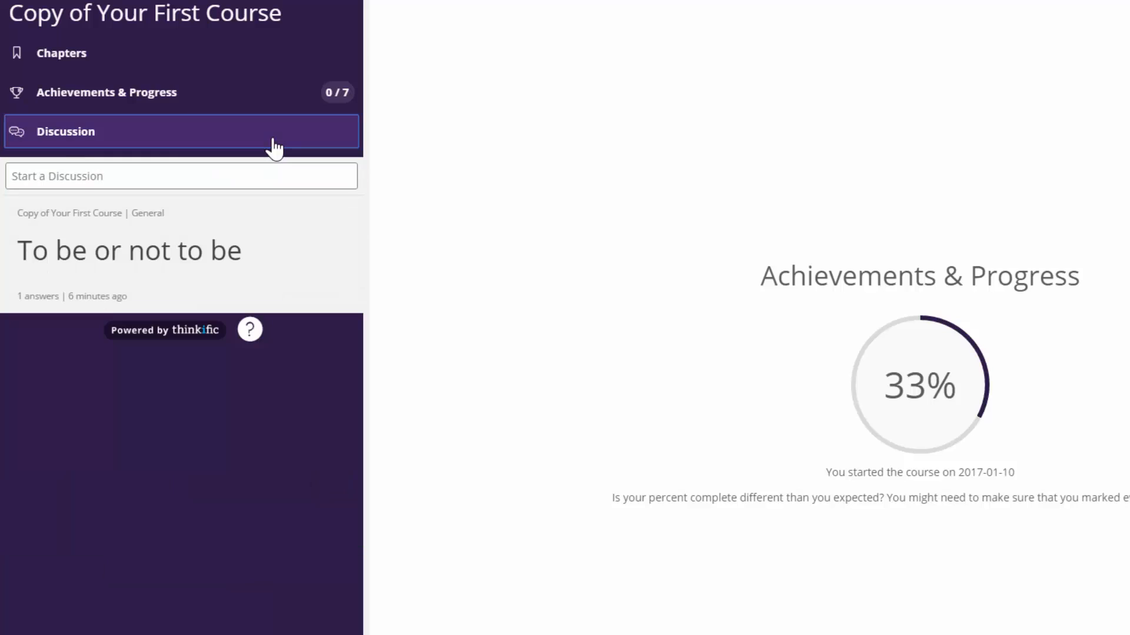
{"action": "left_click", "coordinate": [273, 180]}
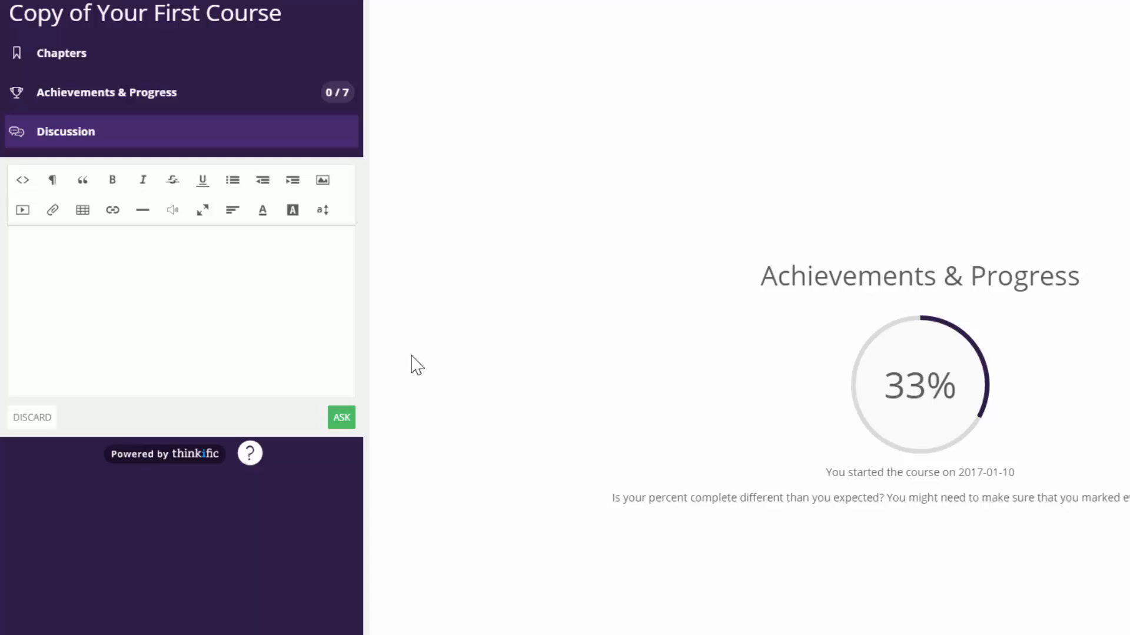
{"action": "type", "text": "What is everyone's favourite coor"}
{"action": "key", "text": "BackSpace"}
{"action": "key", "text": "BackSpace"}
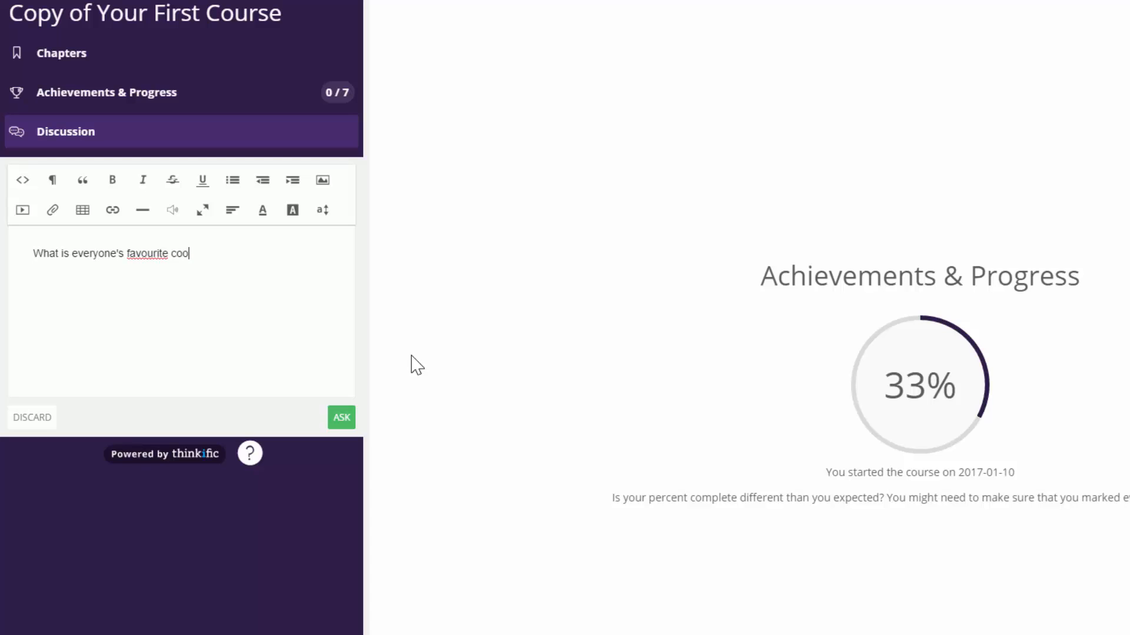
{"action": "type", "text": "lor"}
{"action": "left_click", "coordinate": [341, 418]}
- Answer the discussion with 'Blue' on a dark highlight colour
{"action": "left_click", "coordinate": [208, 243]}
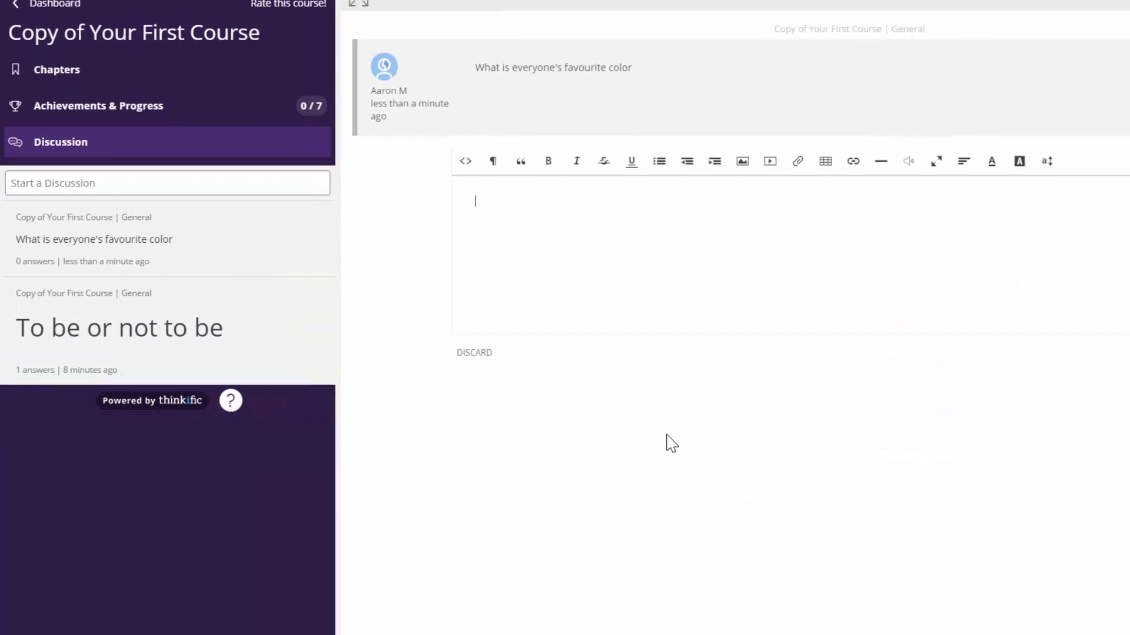
{"action": "type", "text": "Blue"}
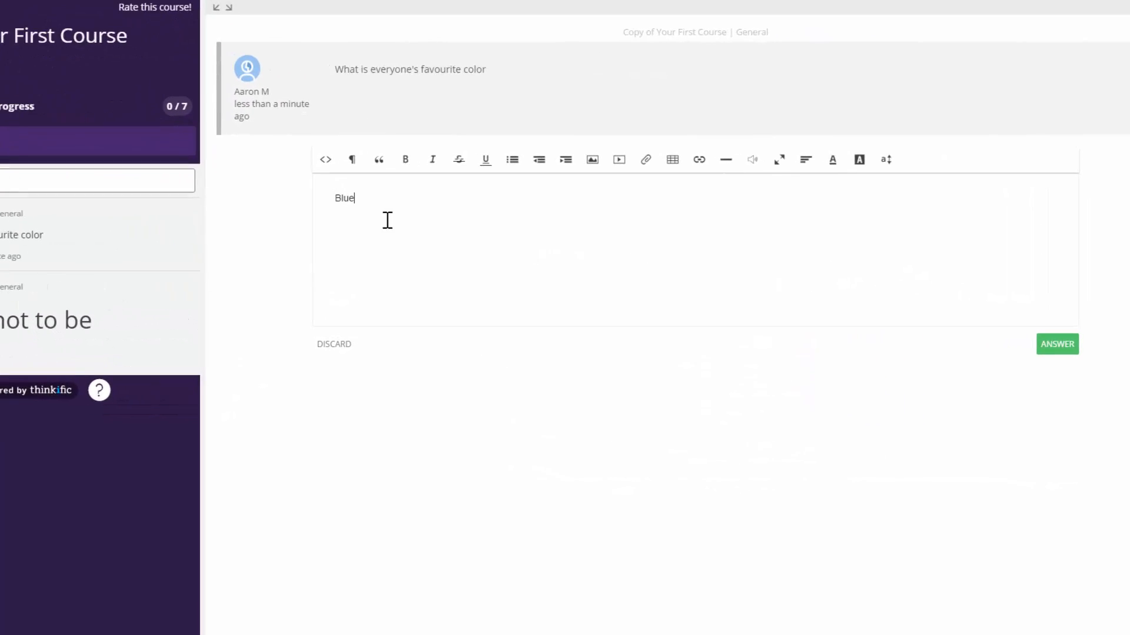
{"action": "left_click_drag", "start_coordinate": [434, 216], "coordinate": [377, 215]}
{"action": "left_click", "coordinate": [851, 155]}
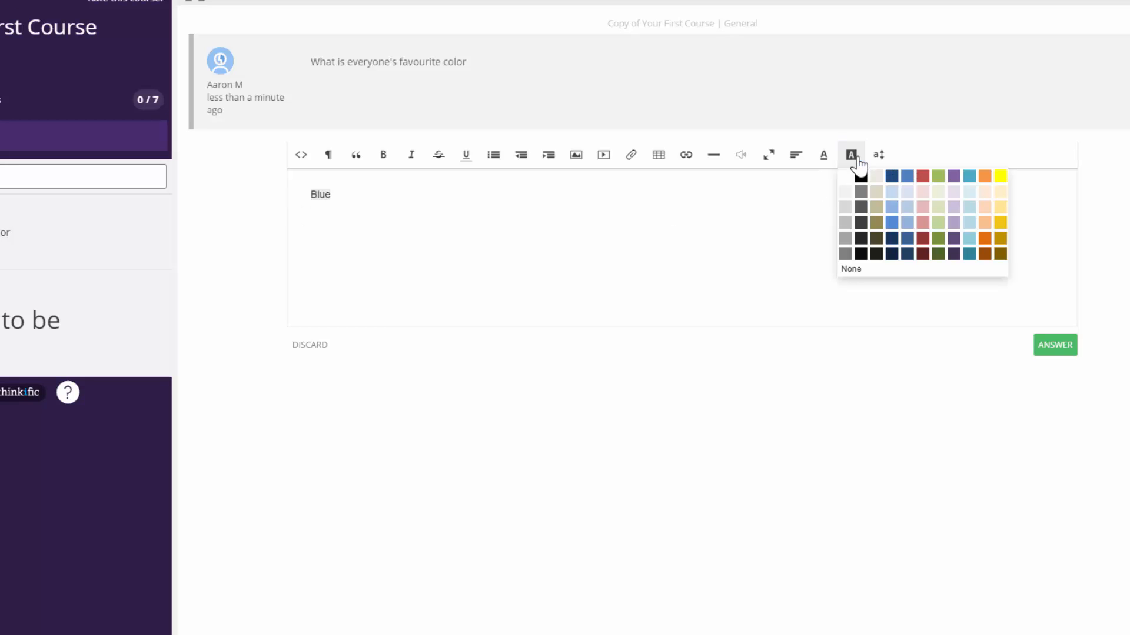
{"action": "left_click", "coordinate": [887, 184]}
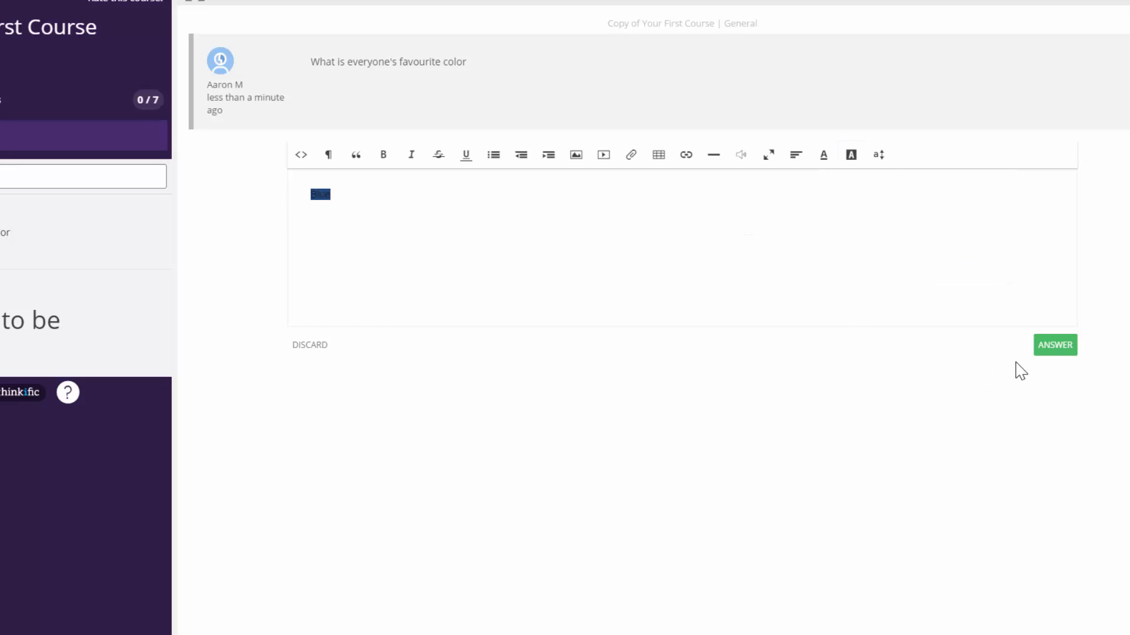
{"action": "left_click", "coordinate": [1053, 346]}
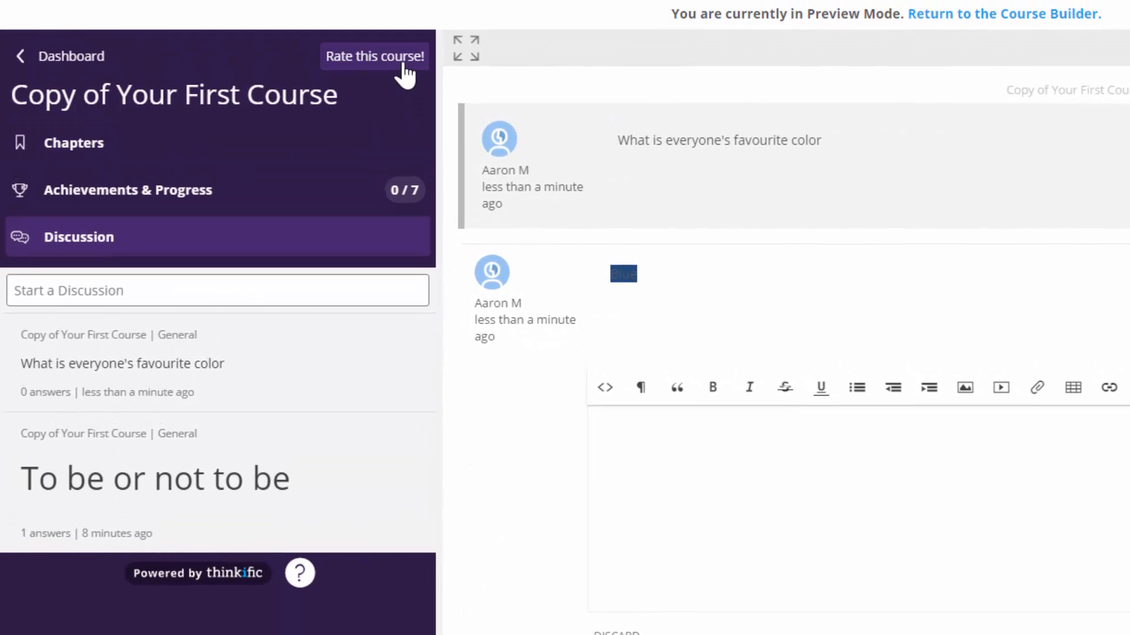
- Submit a five-star review titled 'Great Demo Course!!' with text 'I love learning about Thinkific'
{"action": "left_click", "coordinate": [406, 69]}
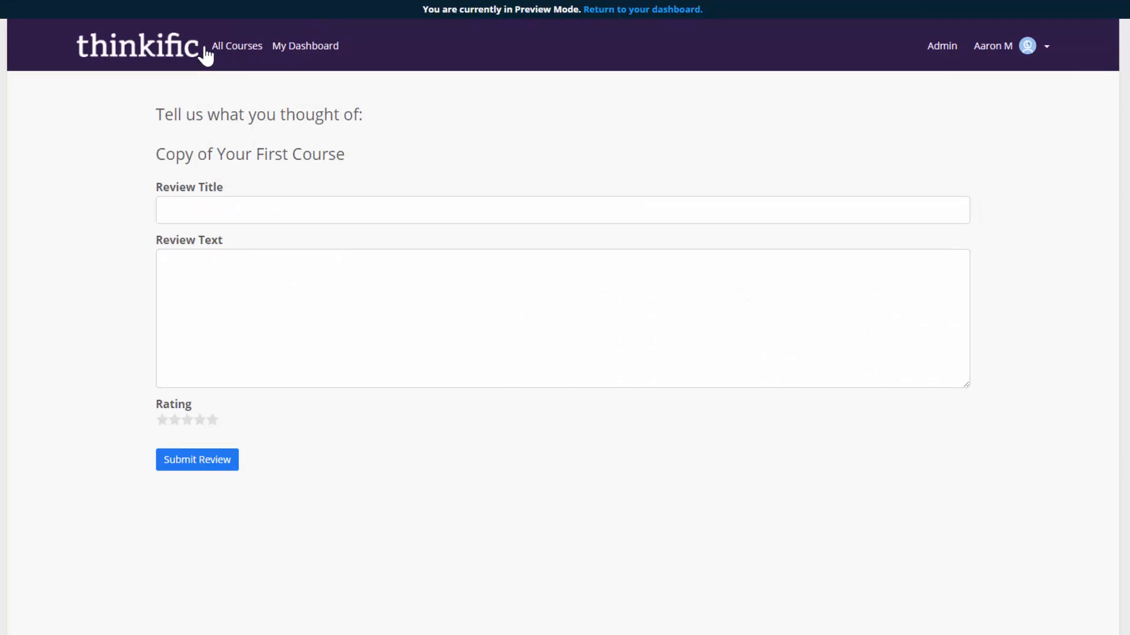
{"action": "left_click", "coordinate": [177, 211]}
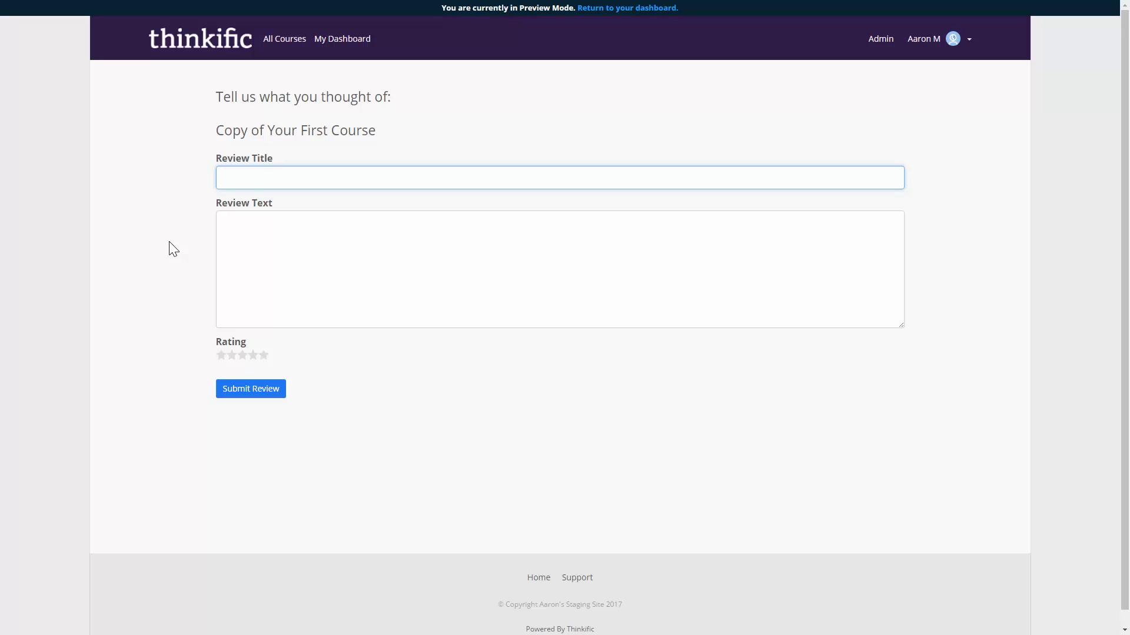
{"action": "type", "text": "Great Demo Course!!"}
{"action": "key", "text": "Tab"}
{"action": "type", "text": "I love learning about Thinkific"}
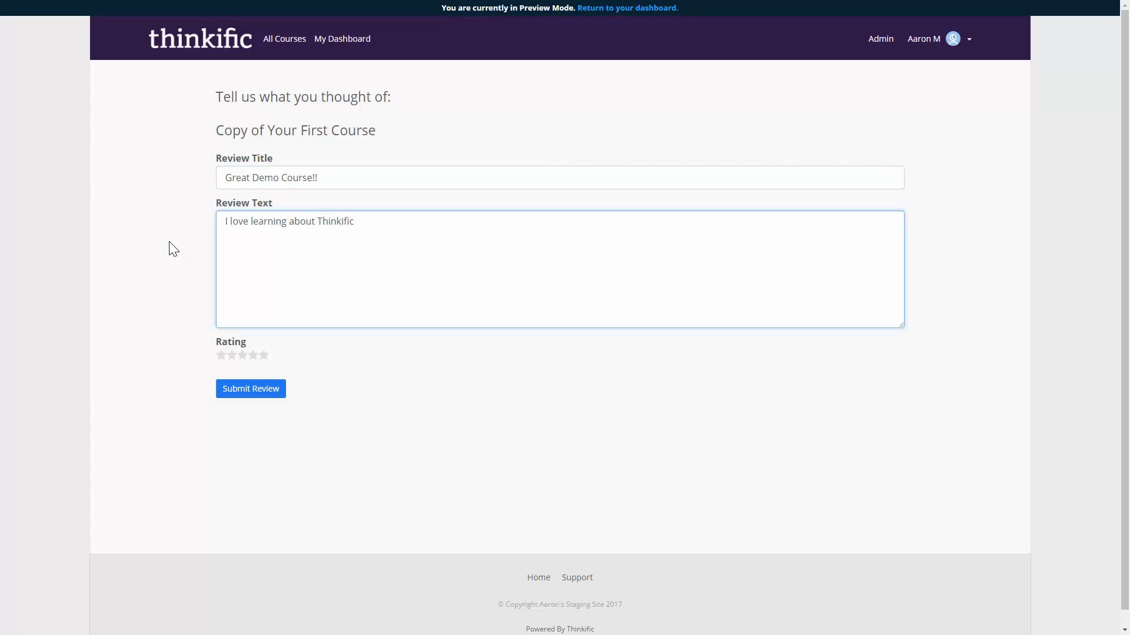
{"action": "left_click", "coordinate": [263, 355]}
{"action": "left_click", "coordinate": [266, 392]}
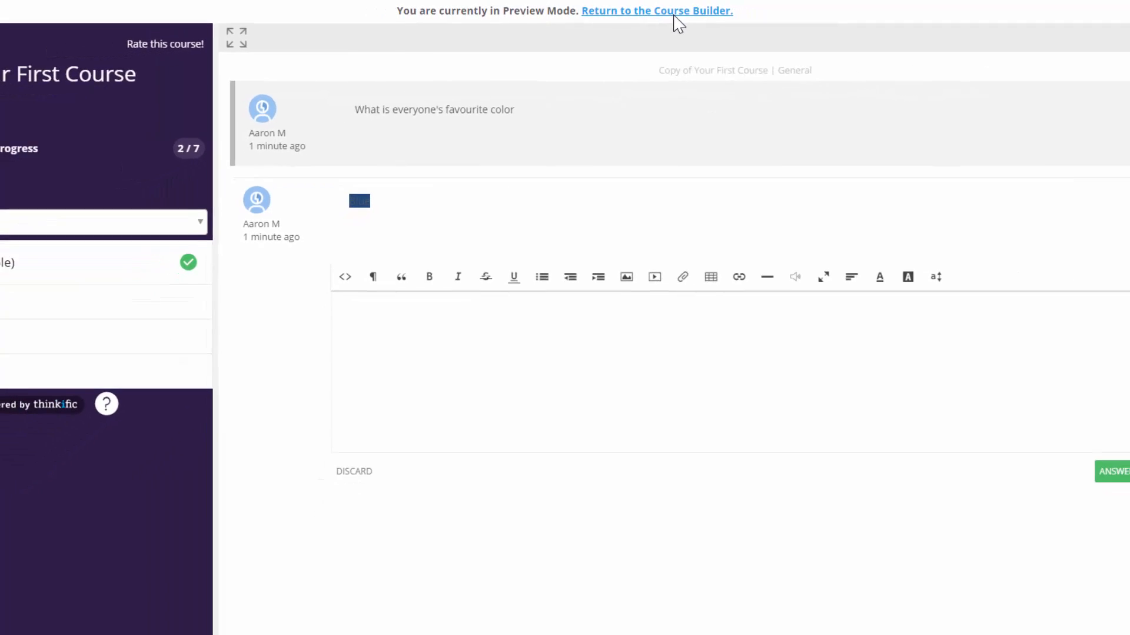
- Leave preview, toggle student reviews in the landing page Reviews settings, and open Manage Reviews
{"action": "left_click", "coordinate": [675, 15]}
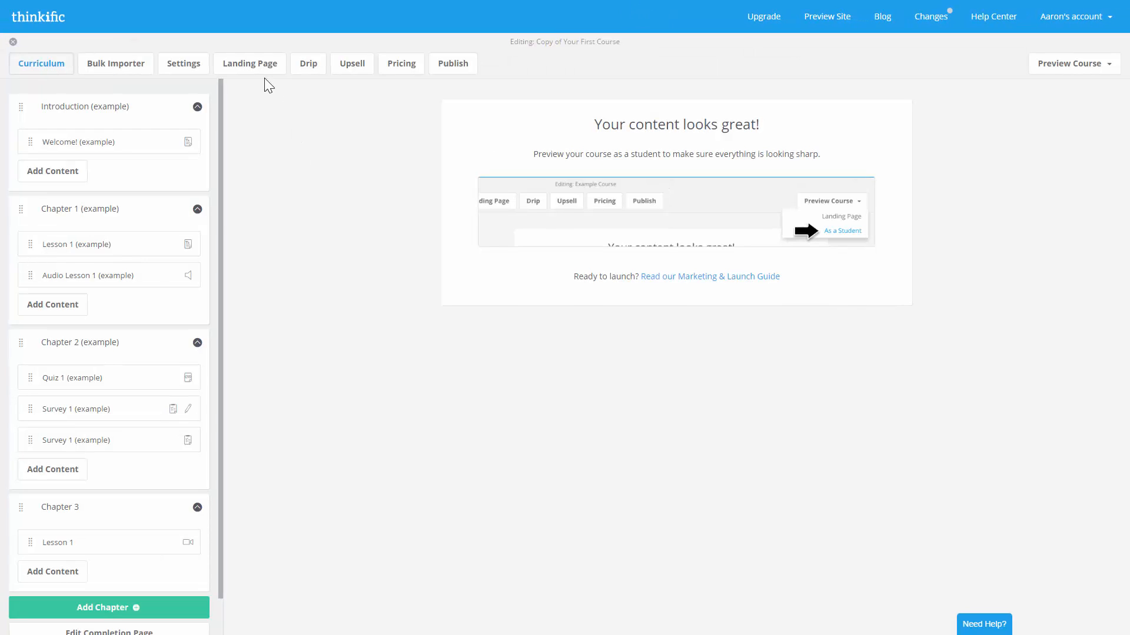
{"action": "left_click", "coordinate": [263, 62]}
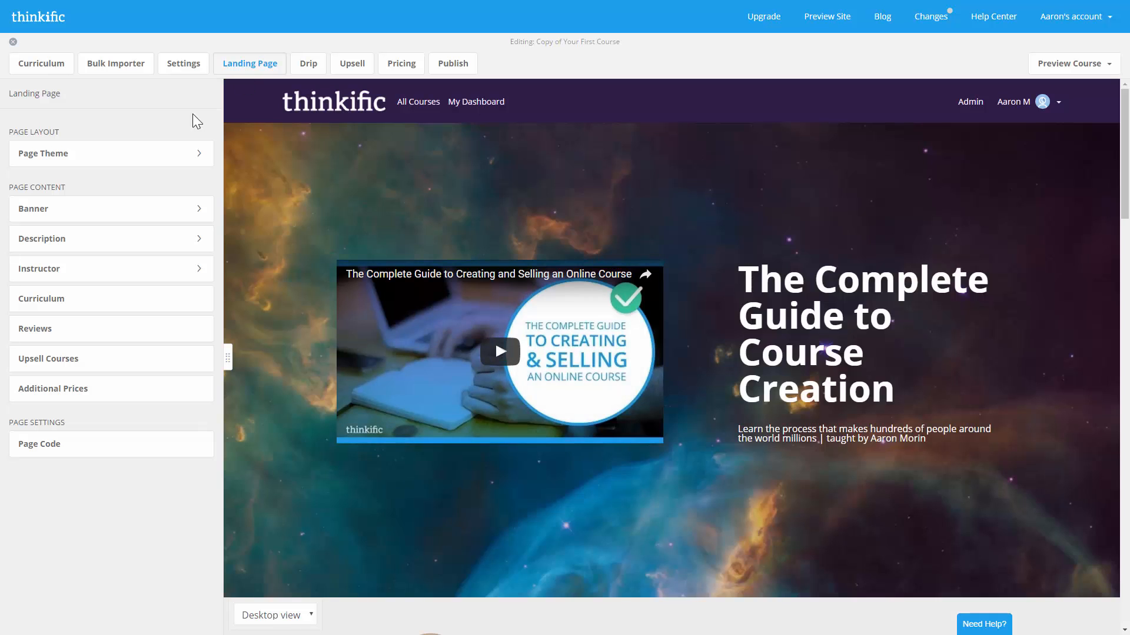
{"action": "left_click", "coordinate": [54, 330]}
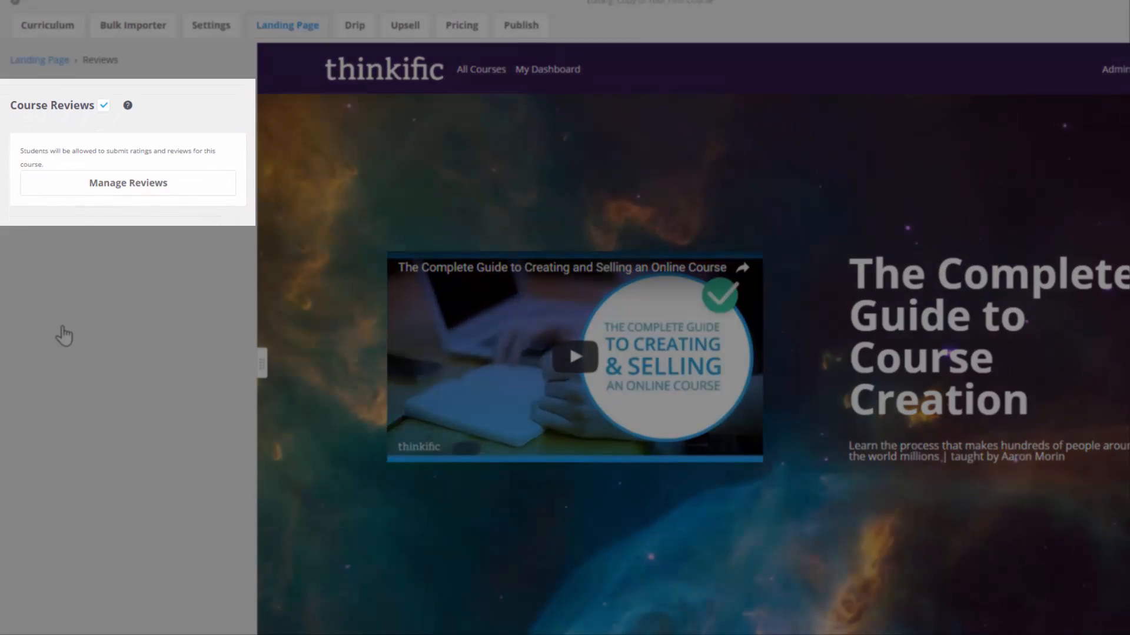
{"action": "left_click", "coordinate": [104, 106]}
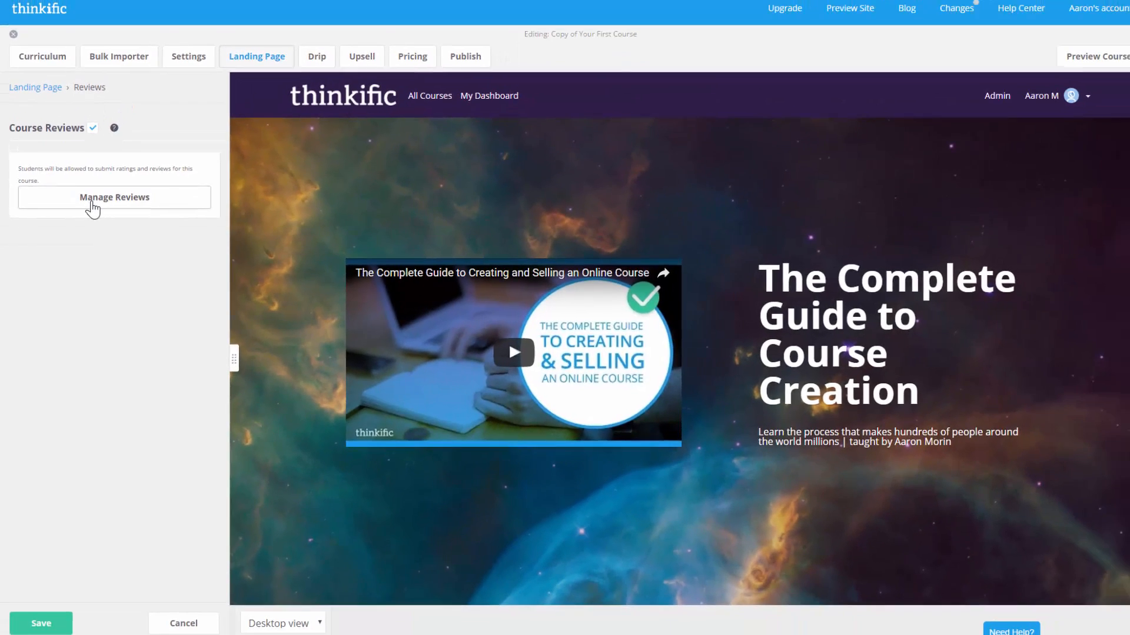
{"action": "left_click", "coordinate": [103, 189]}
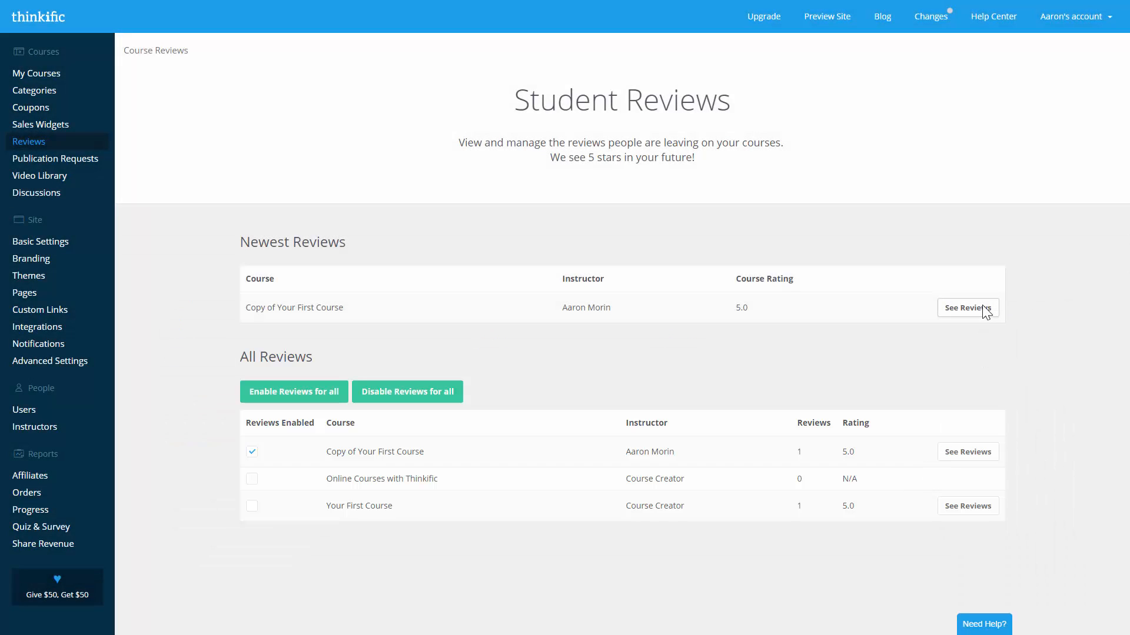
- Approve the 'Great Demo Course!!' review and reopen the course's landing page editor from My Courses
{"action": "left_click", "coordinate": [958, 310]}
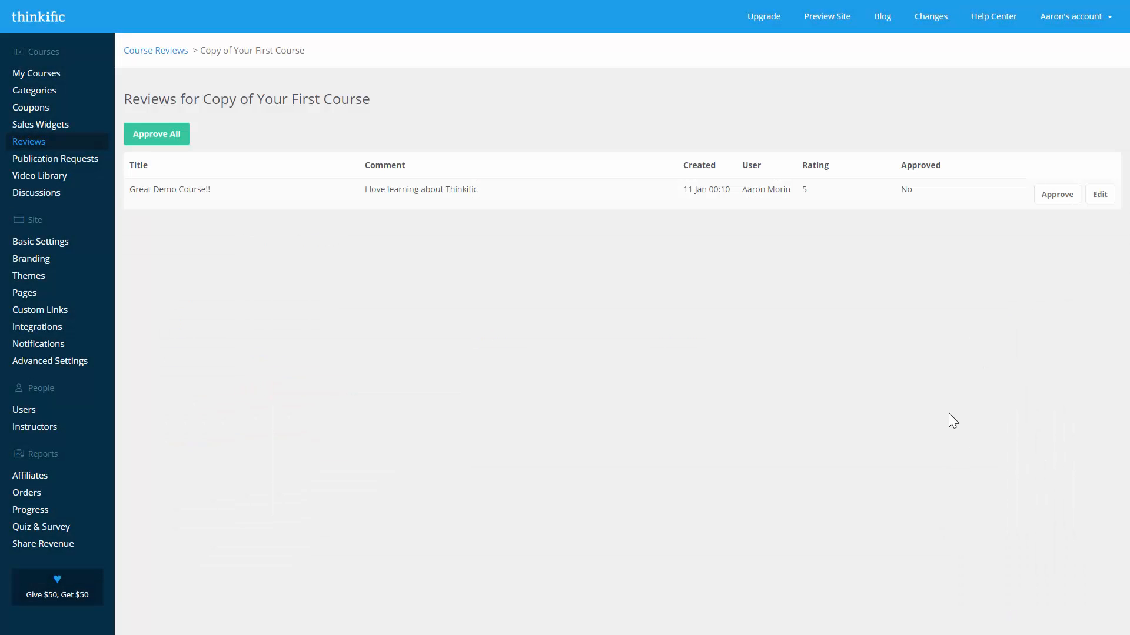
{"action": "left_click", "coordinate": [1066, 197]}
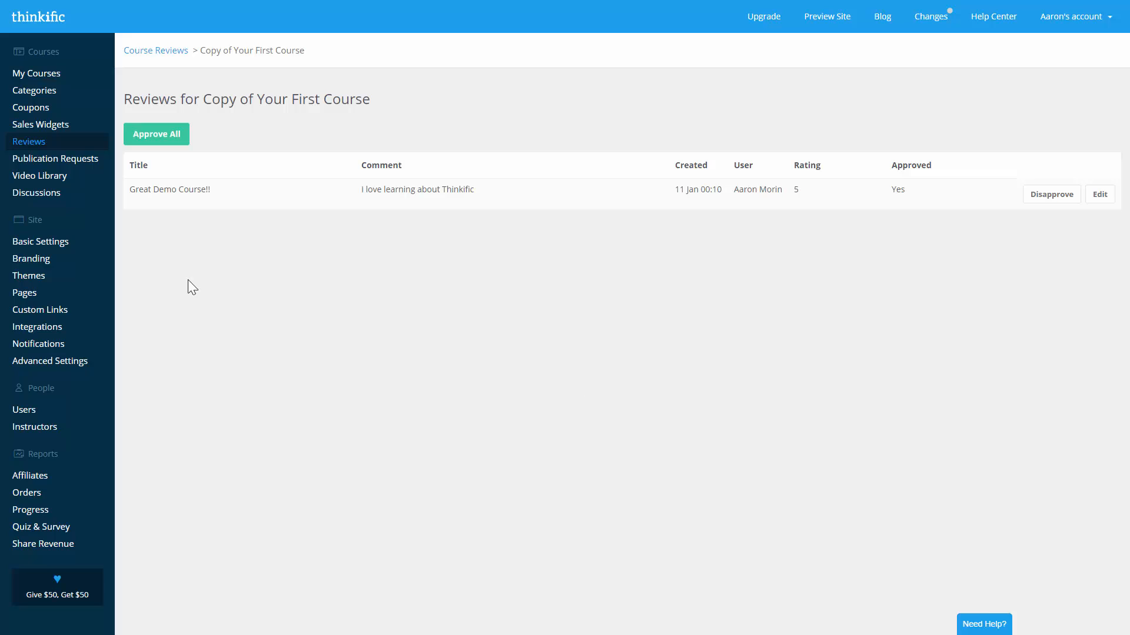
{"action": "left_click", "coordinate": [46, 77]}
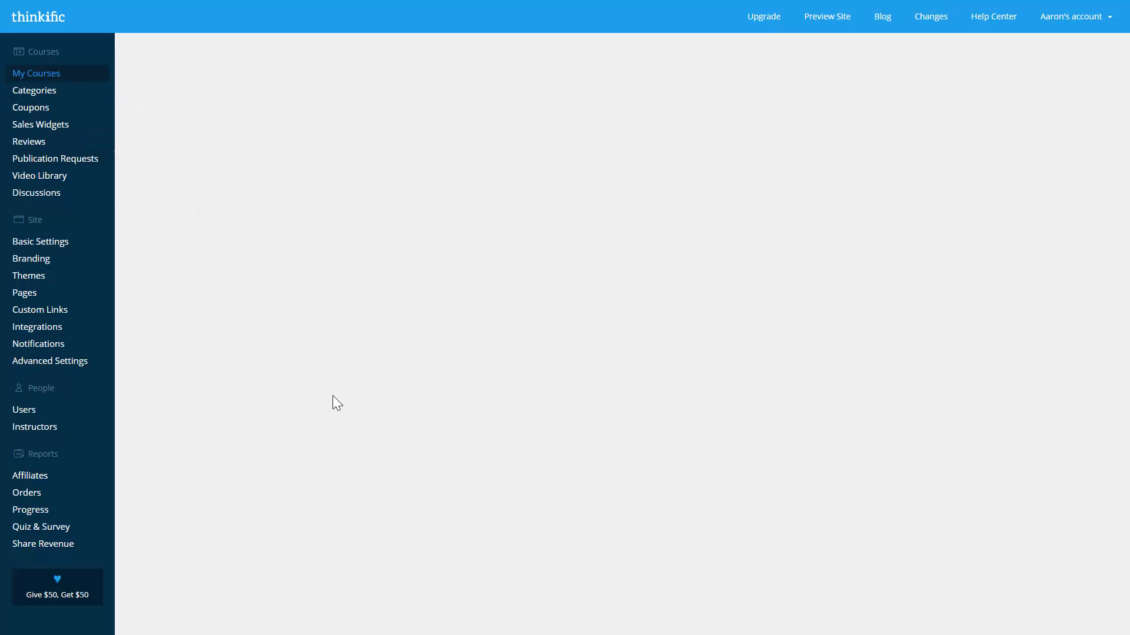
{"action": "left_click", "coordinate": [721, 182]}
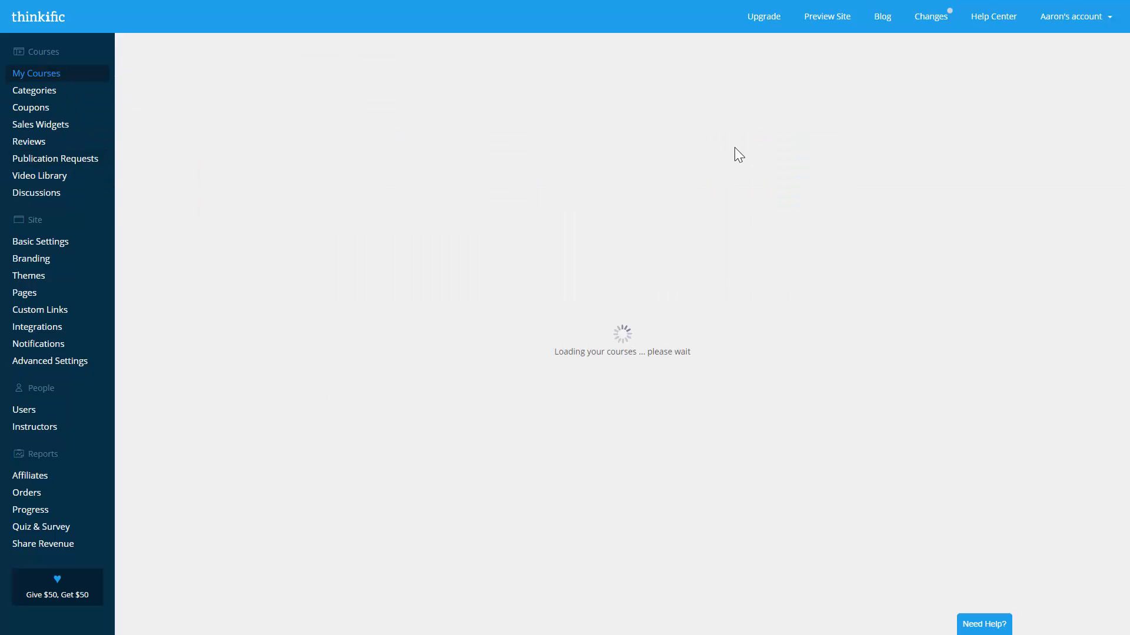
- Scroll the landing page past the approved review and open Upsell Courses
{"action": "scroll", "coordinate": [739, 318], "scroll_direction": "down", "scroll_amount": 5}
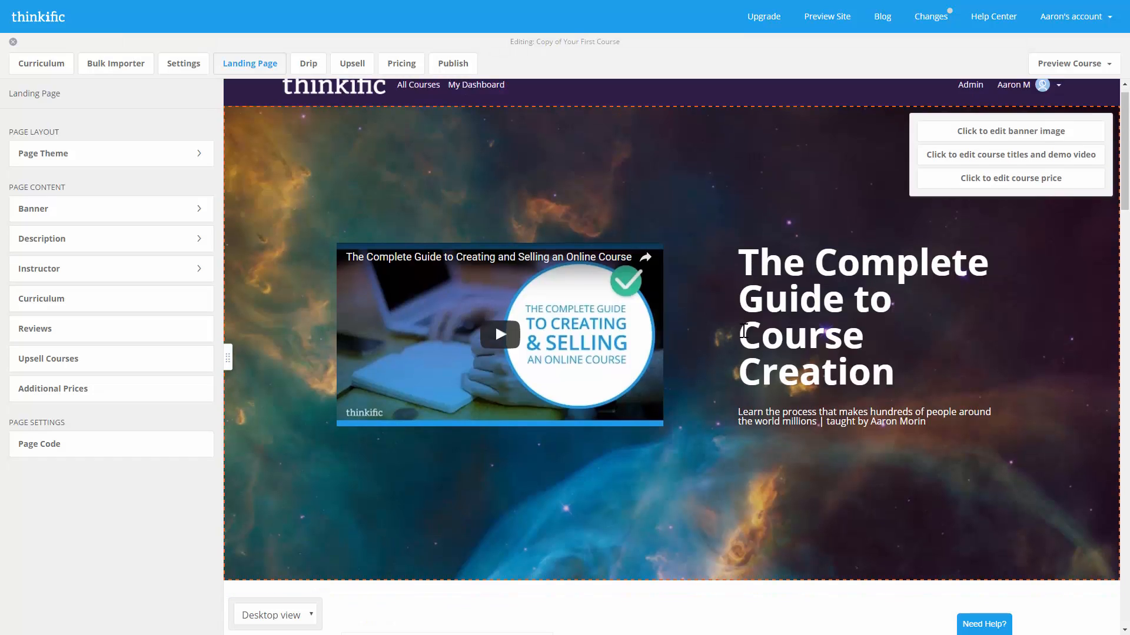
{"action": "scroll", "coordinate": [743, 334], "scroll_direction": "down", "scroll_amount": 2}
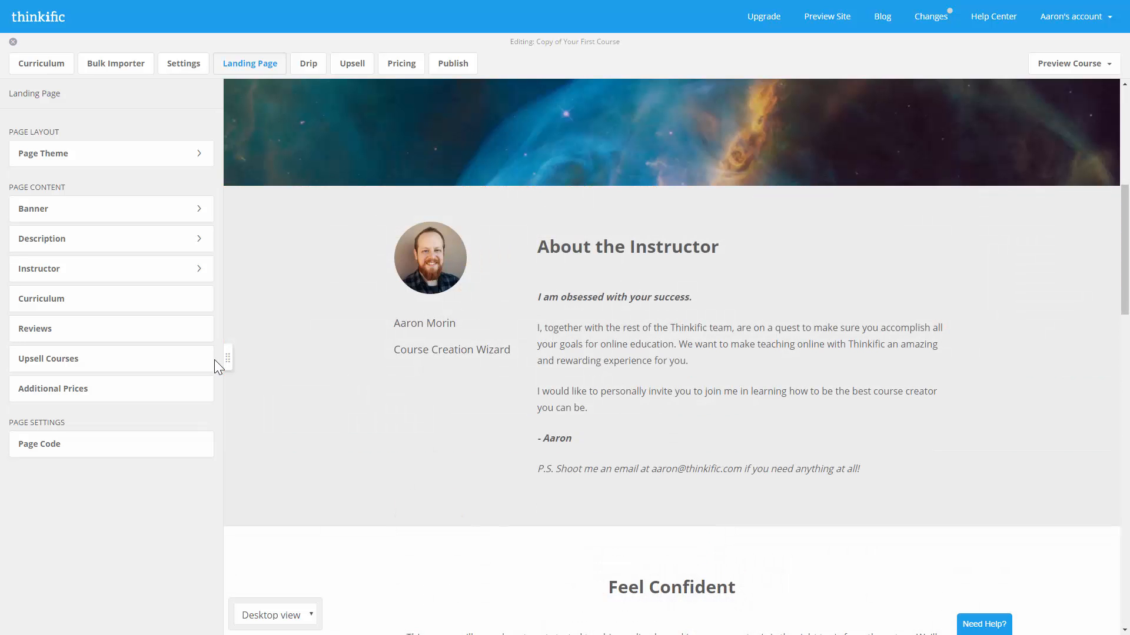
{"action": "left_click", "coordinate": [197, 363]}
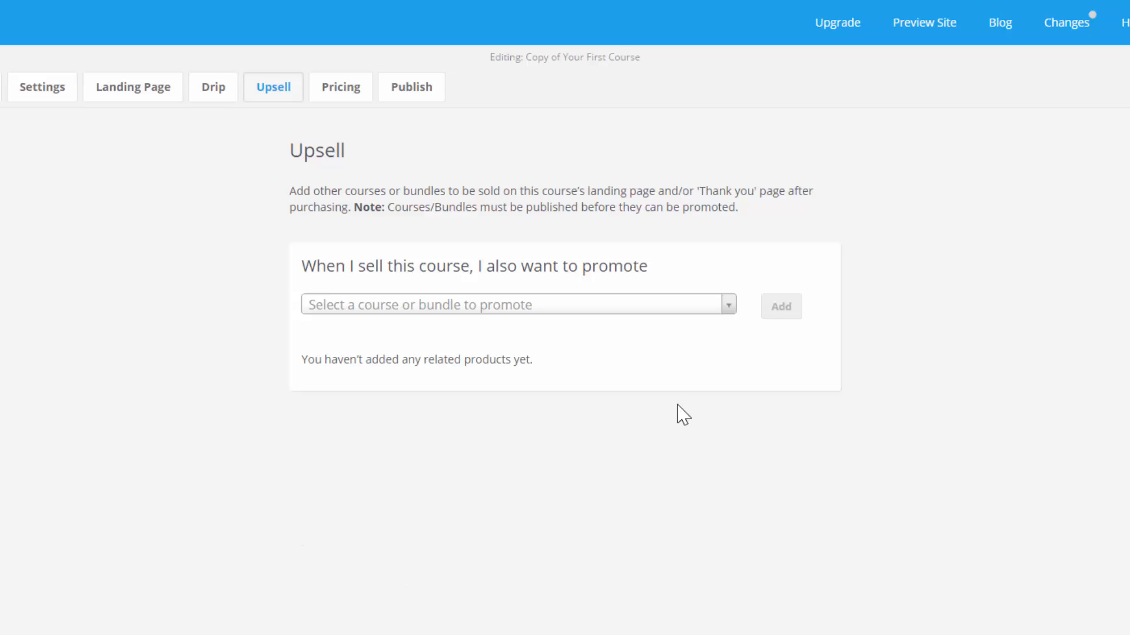
- Add 'Online Courses with Thinkific' as an upsell, also shown on the 'Thank you' page, and save
{"action": "left_click", "coordinate": [682, 304]}
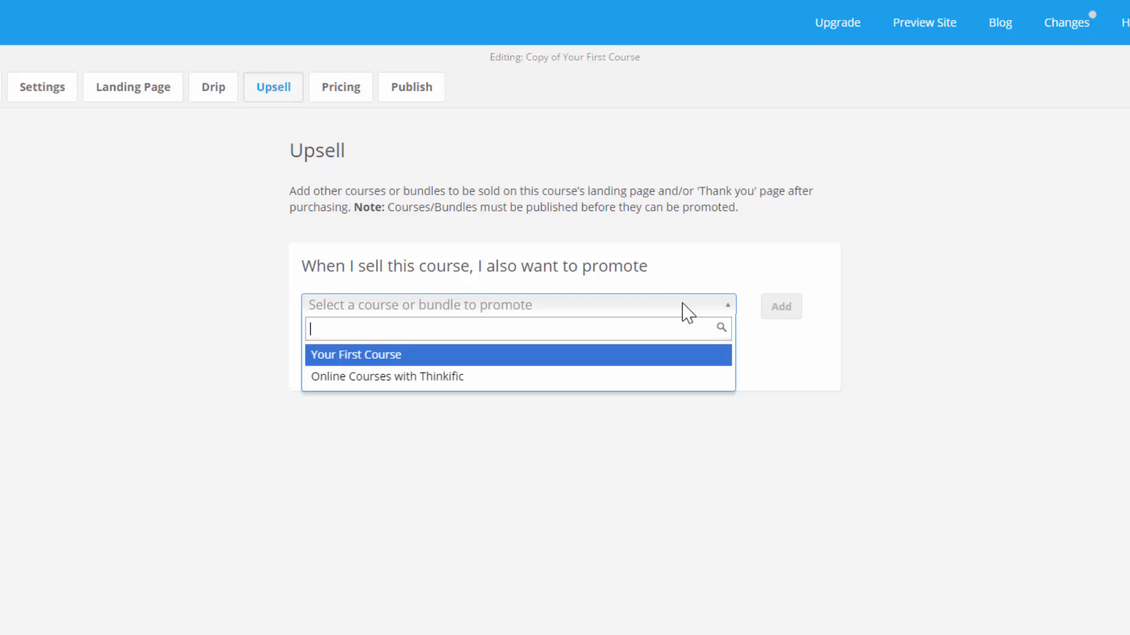
{"action": "left_click", "coordinate": [486, 377]}
{"action": "left_click", "coordinate": [785, 318]}
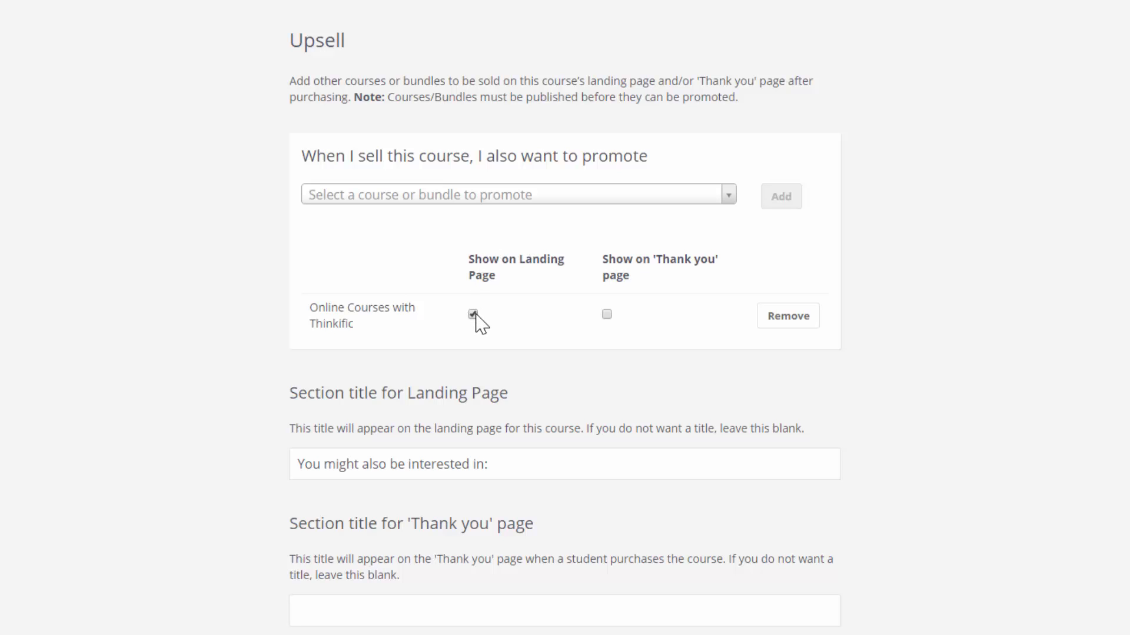
{"action": "left_click", "coordinate": [607, 316]}
{"action": "left_click", "coordinate": [517, 469]}
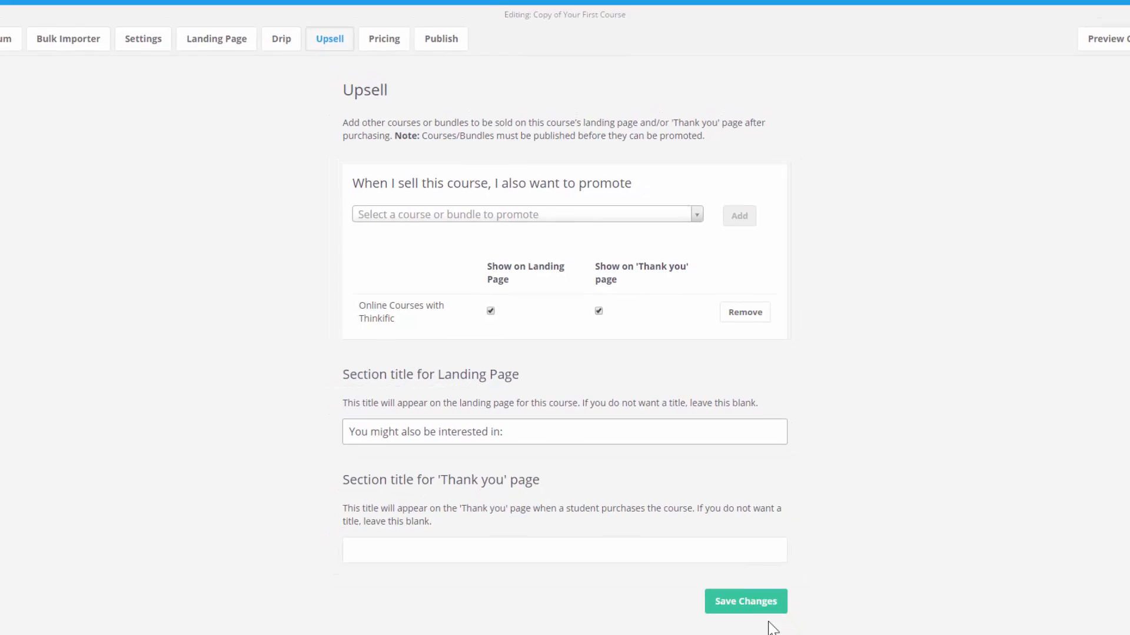
{"action": "left_click", "coordinate": [756, 606]}
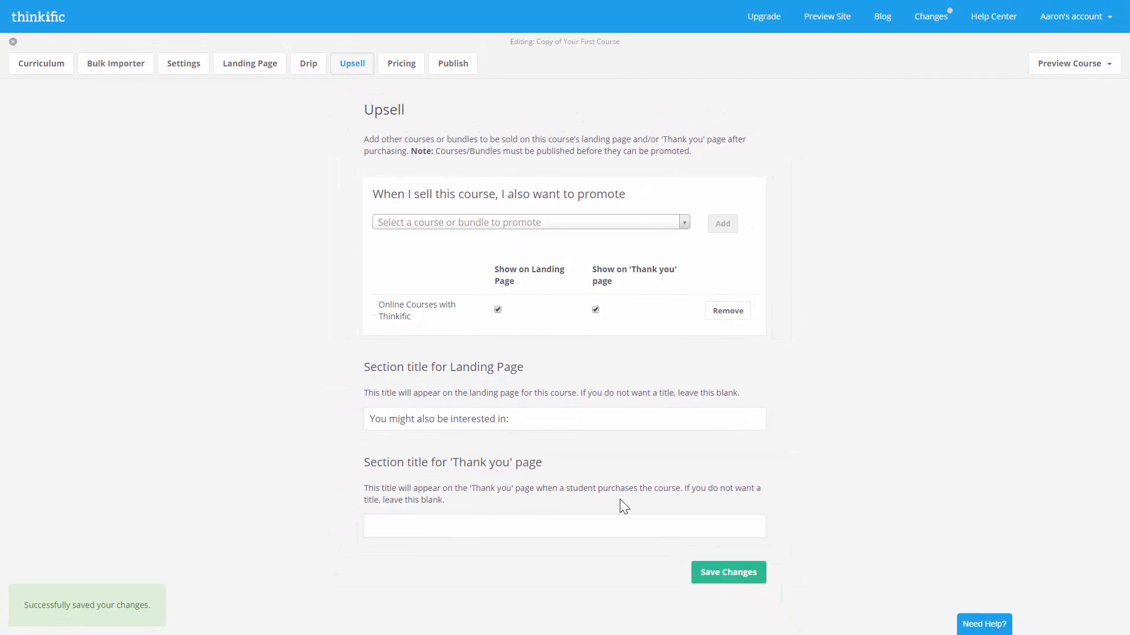
- Scroll through the course landing page to check the new upsell section
{"action": "left_click", "coordinate": [265, 70]}
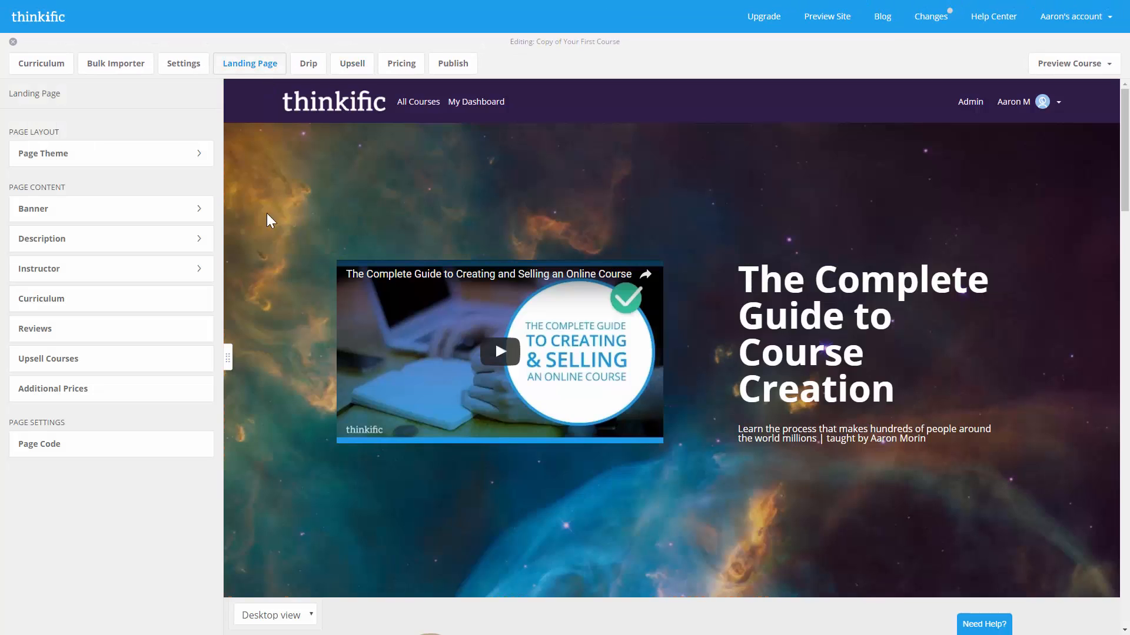
{"action": "scroll", "coordinate": [281, 304], "scroll_direction": "down", "scroll_amount": 15}
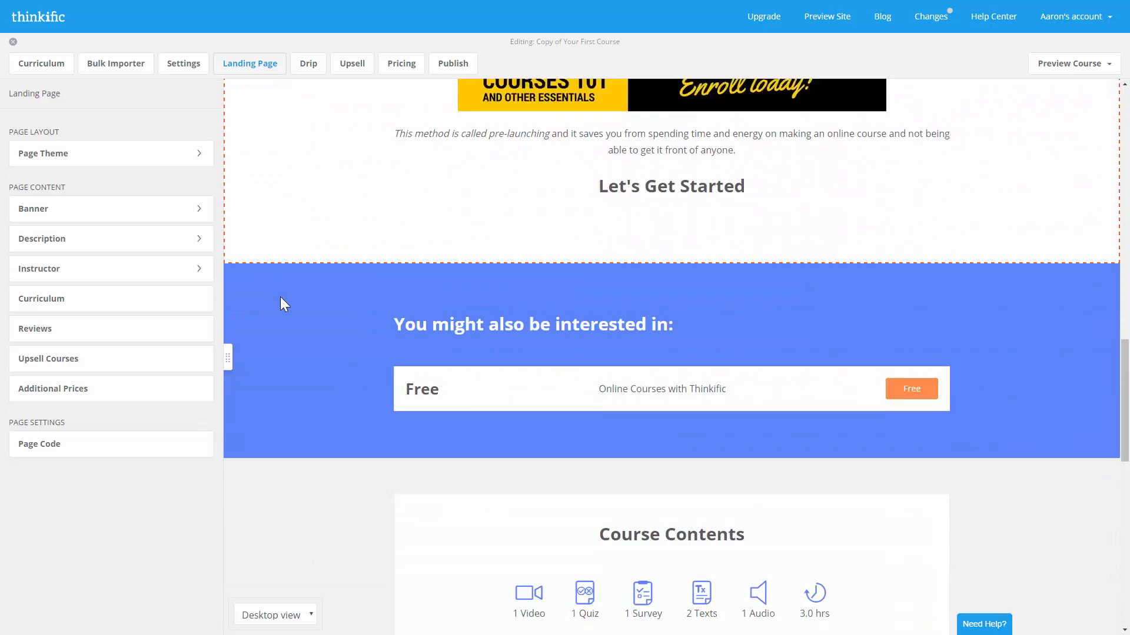
{"action": "scroll", "coordinate": [280, 298], "scroll_direction": "down", "scroll_amount": 2}
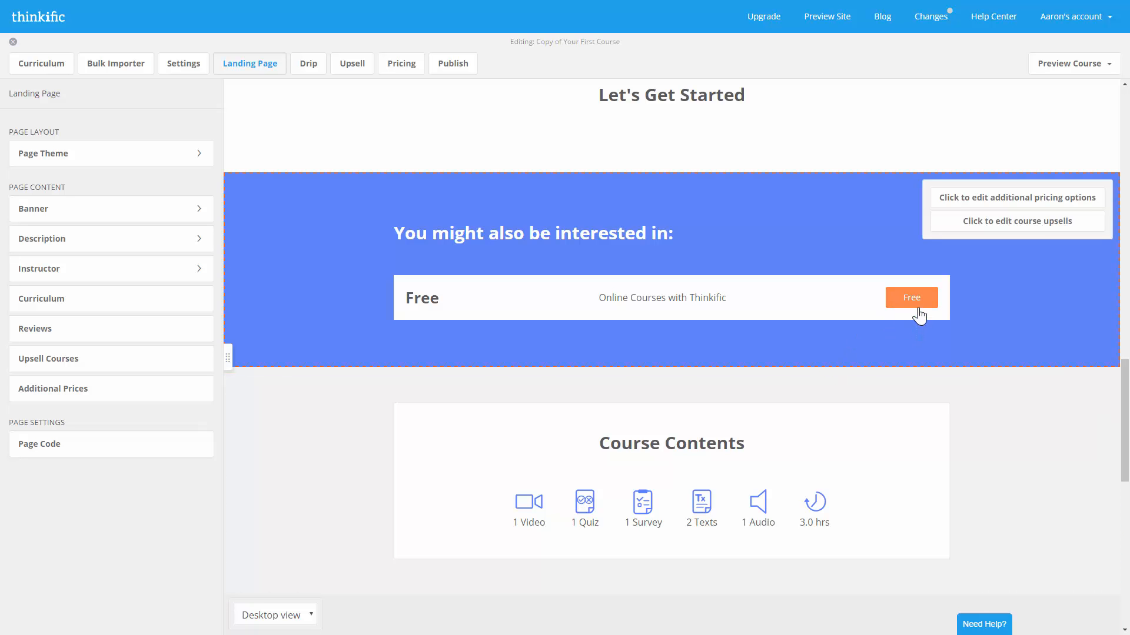
{"action": "scroll", "coordinate": [853, 336], "scroll_direction": "up", "scroll_amount": 10}
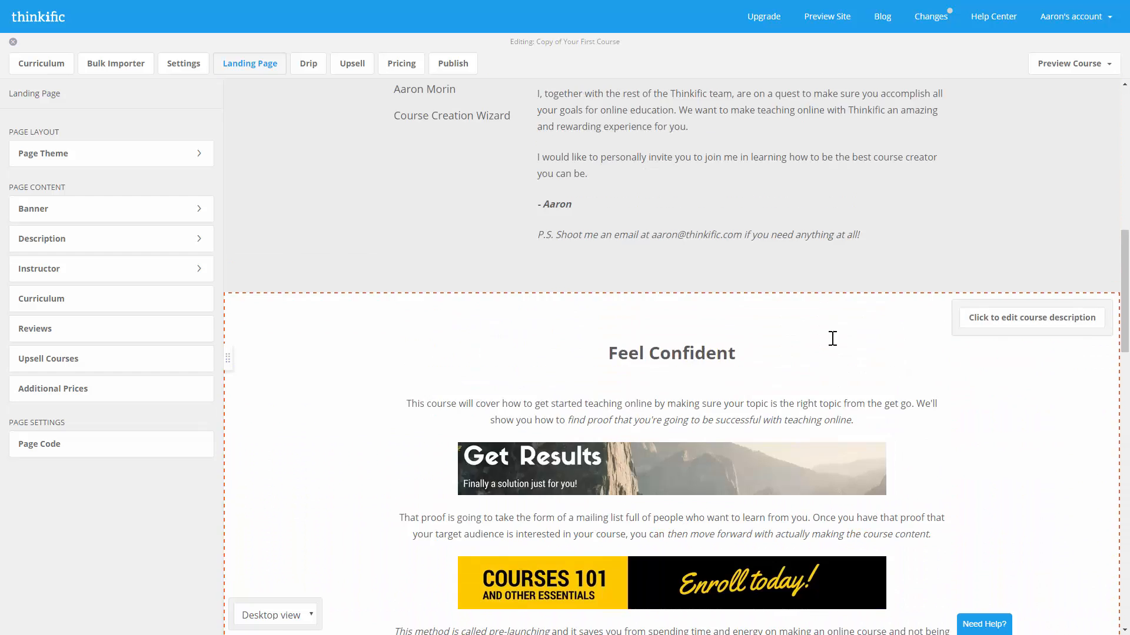
{"action": "scroll", "coordinate": [832, 338], "scroll_direction": "up", "scroll_amount": 10}
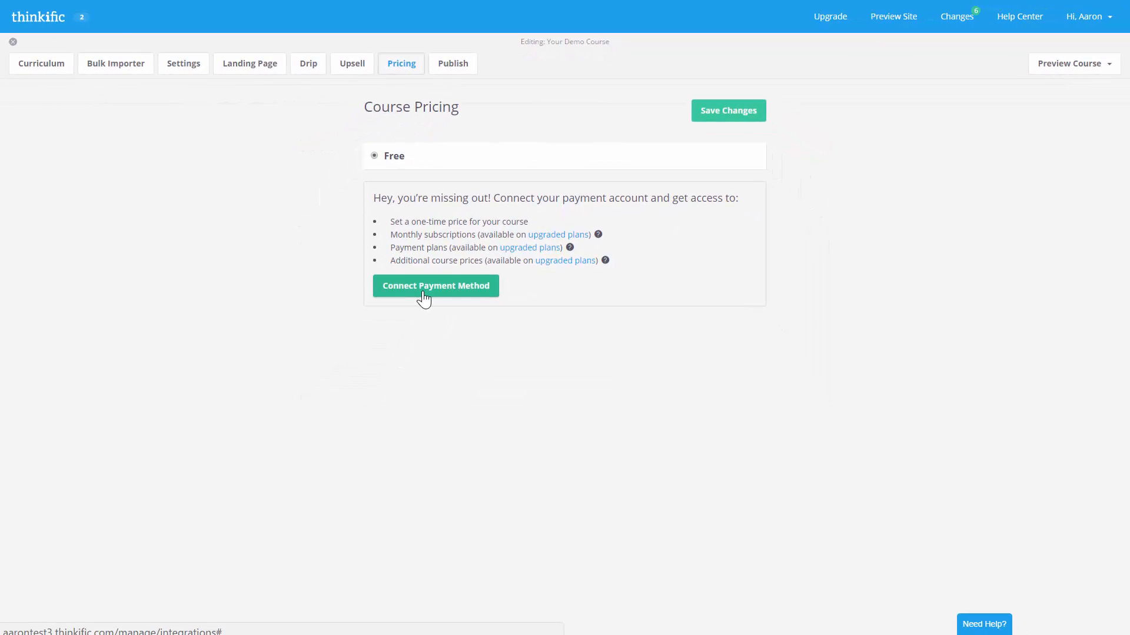
- Connect a Stripe account as the payment method for course pricing
{"action": "left_click", "coordinate": [424, 297]}
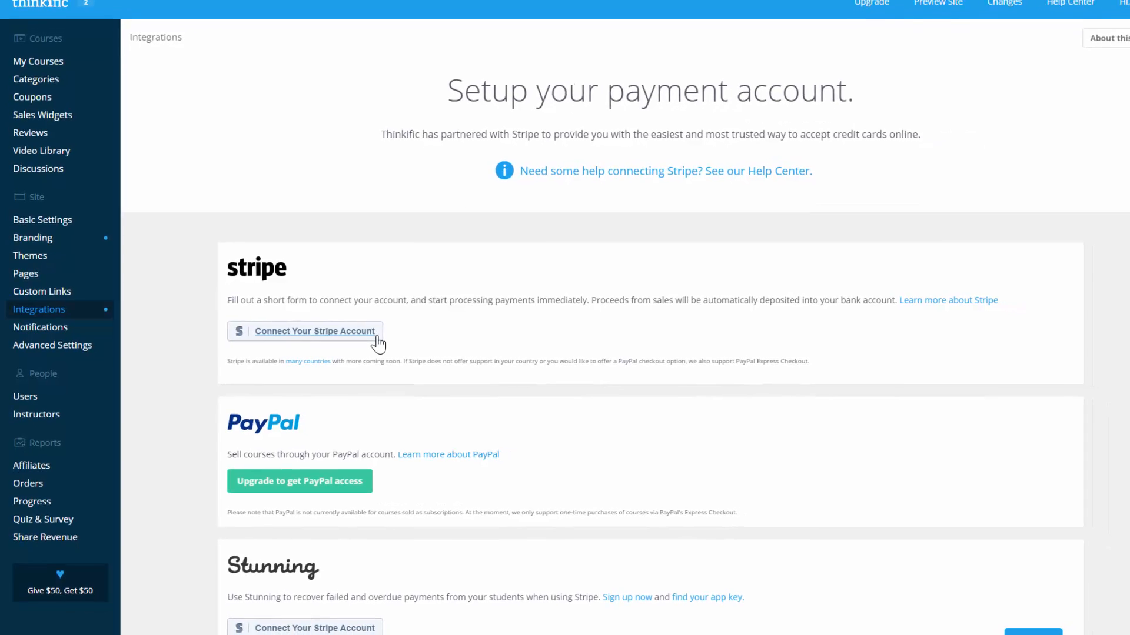
{"action": "left_click", "coordinate": [388, 340]}
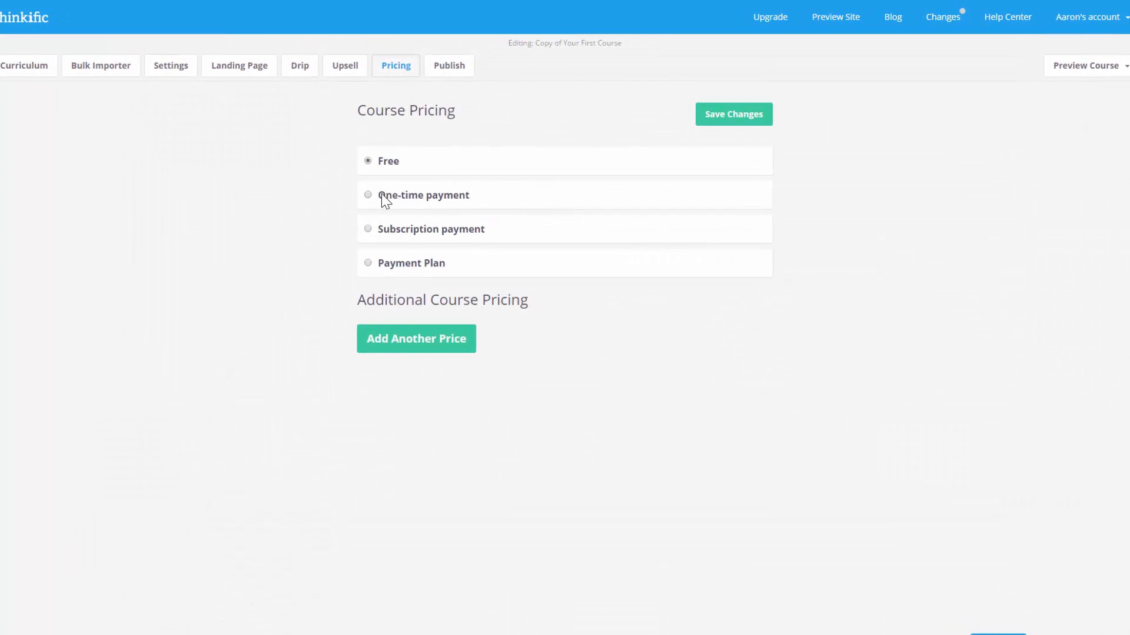
- Set a one-time payment of $999 with 365 days to expiry and start an additional price
{"action": "left_click", "coordinate": [383, 195]}
{"action": "double_click", "coordinate": [404, 247]}
{"action": "type", "text": "999"}
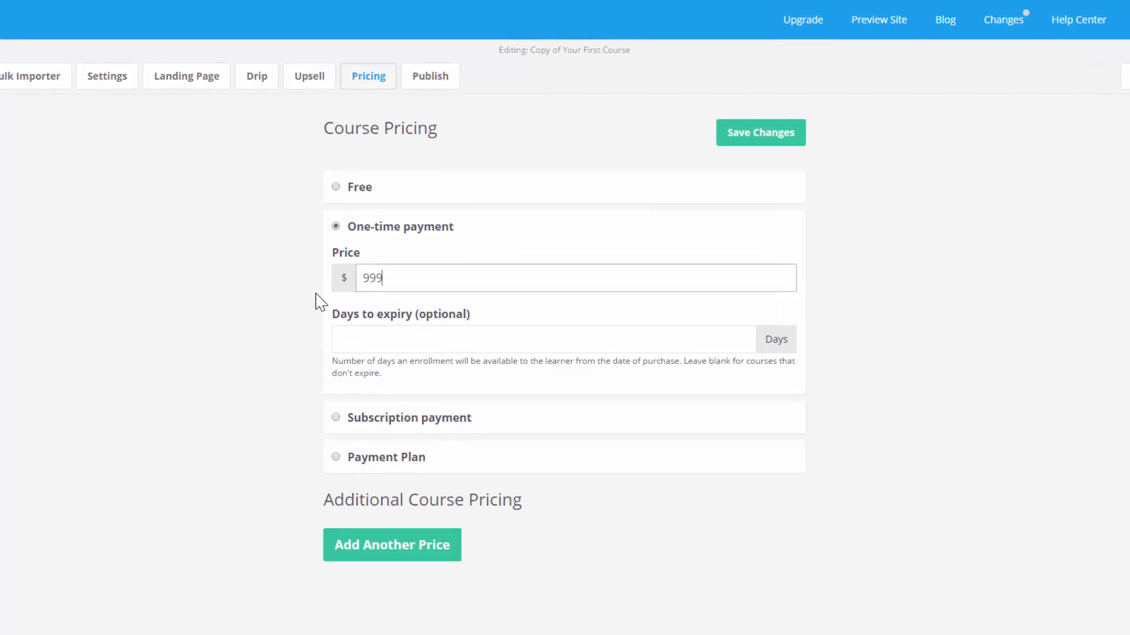
{"action": "key", "text": "Tab"}
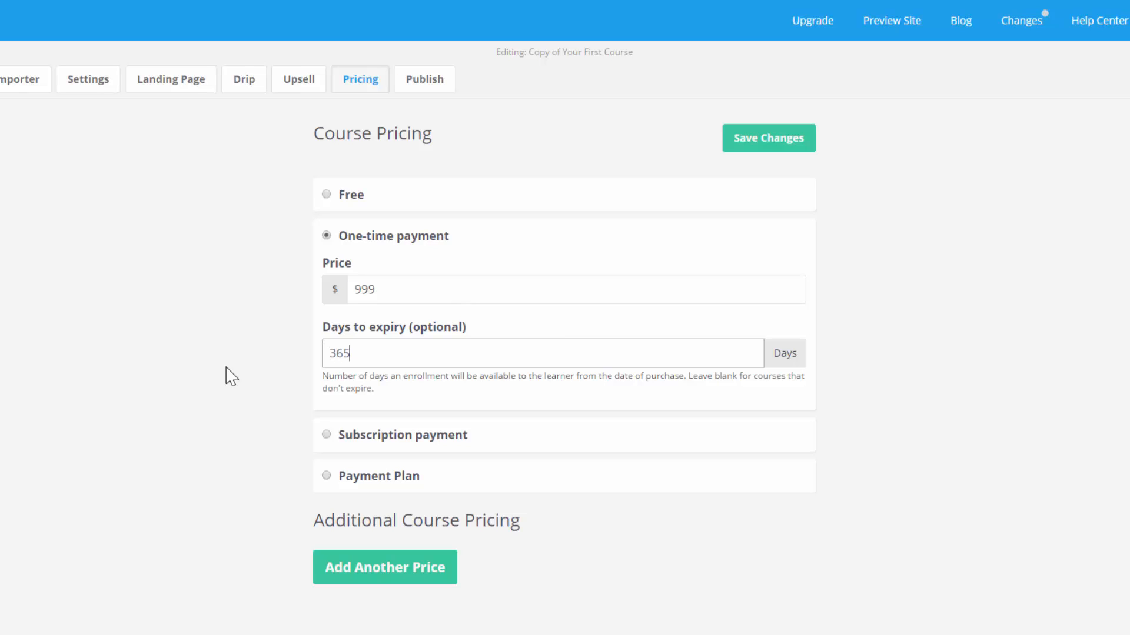
{"action": "left_click", "coordinate": [226, 368]}
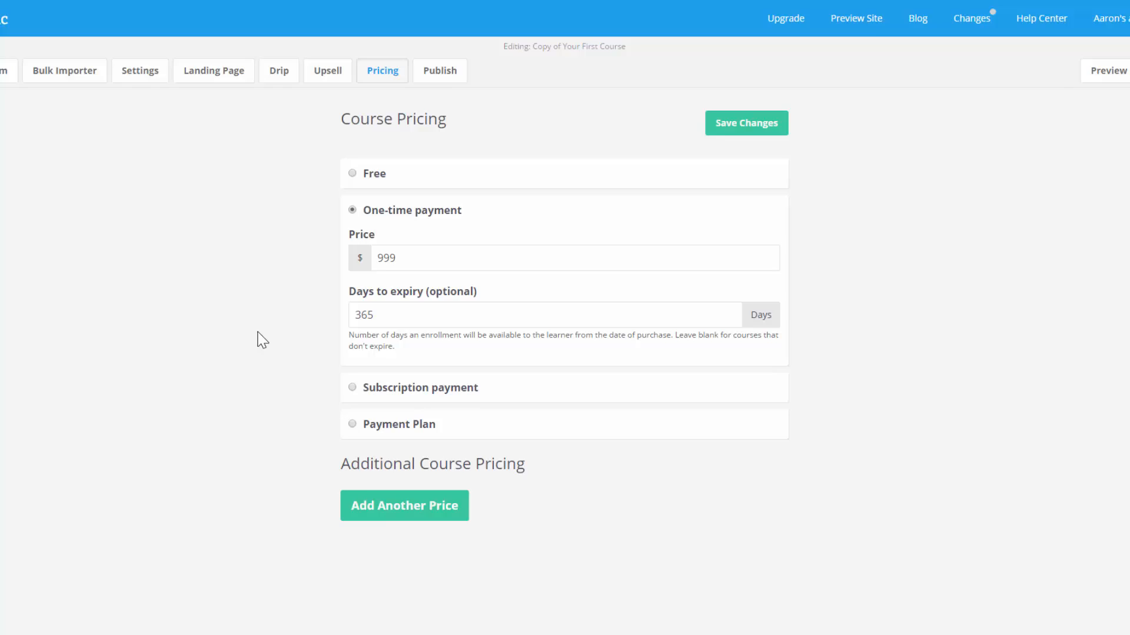
{"action": "left_click", "coordinate": [453, 514]}
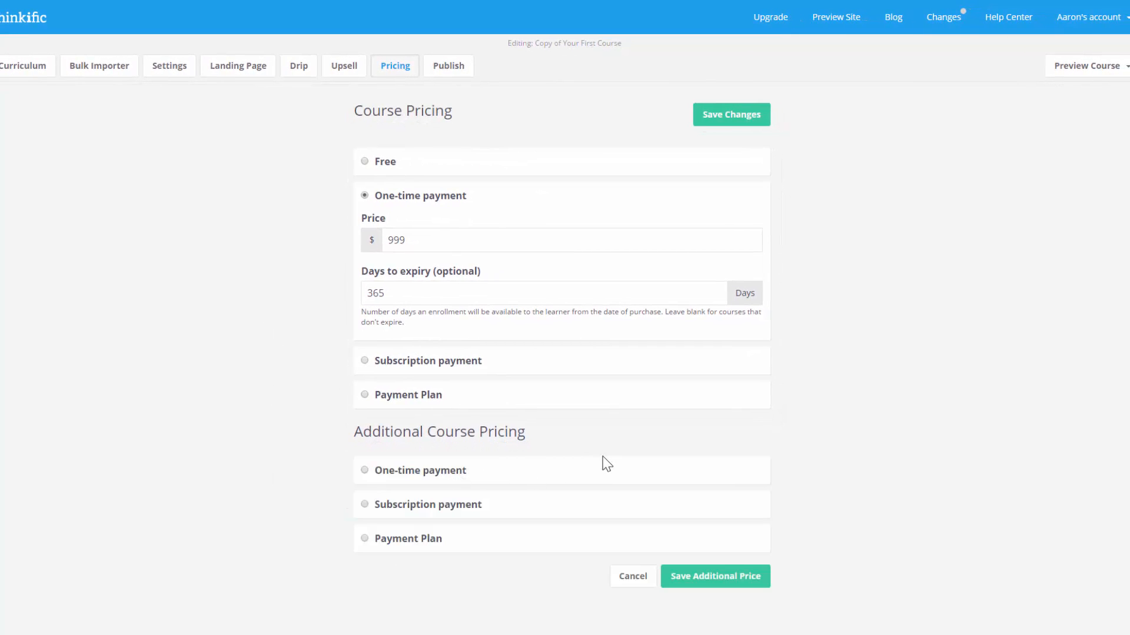
- Save a Payment Plan additional price of 4 monthly payments of $249 with 365-day expiry
{"action": "left_click", "coordinate": [364, 539]}
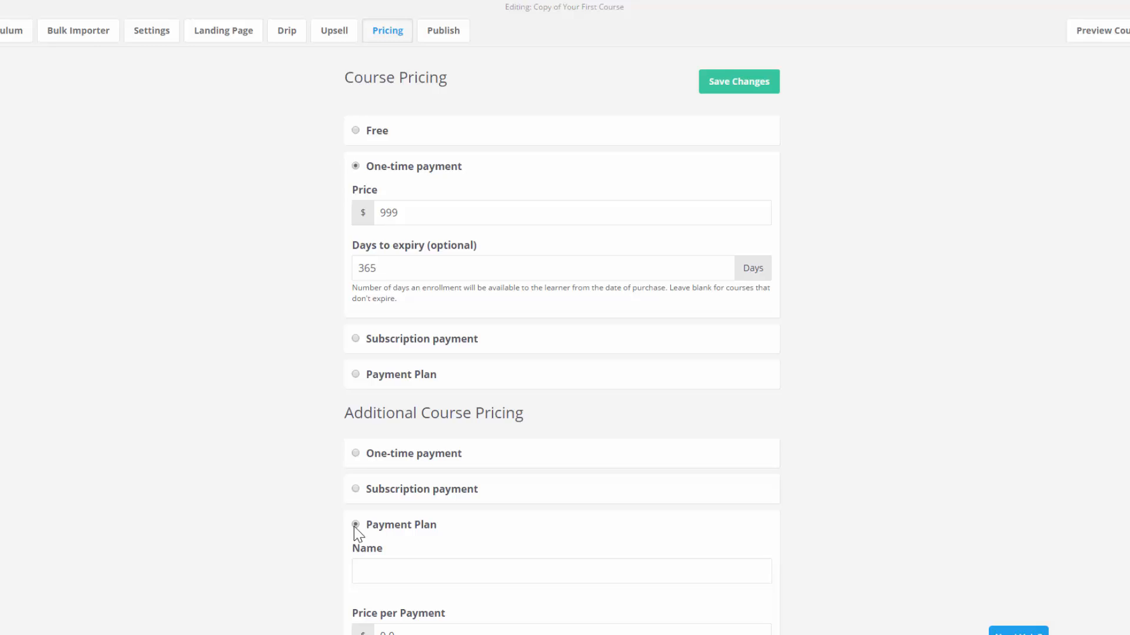
{"action": "scroll", "coordinate": [734, 515], "scroll_direction": "down", "scroll_amount": 5}
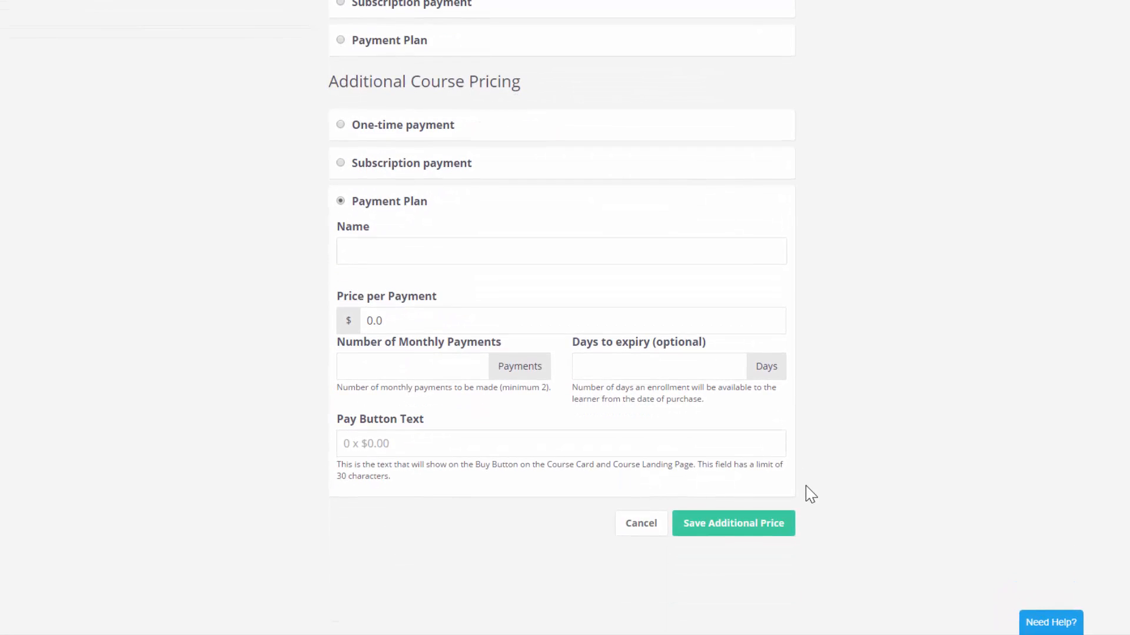
{"action": "left_click", "coordinate": [509, 257]}
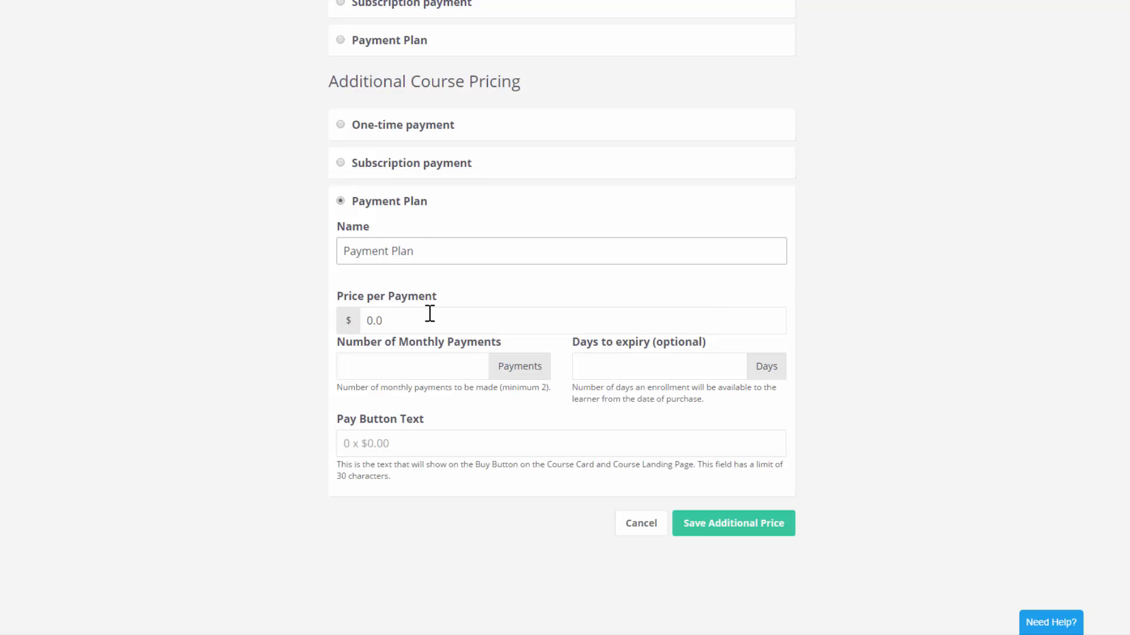
{"action": "key", "text": "Tab"}
{"action": "type", "text": "24"}
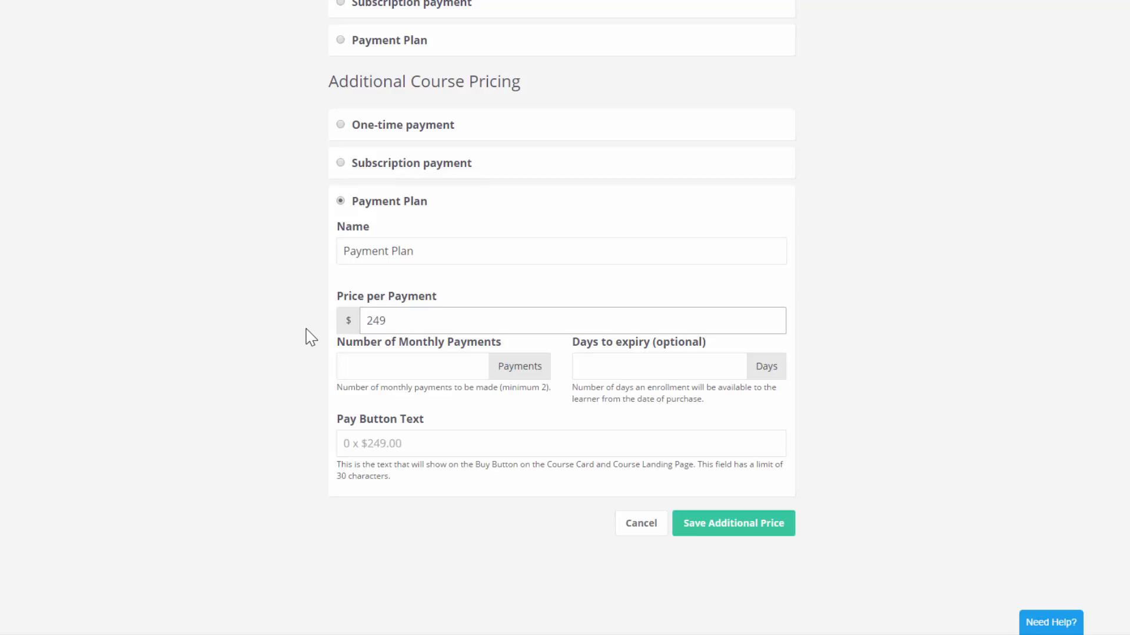
{"action": "left_click", "coordinate": [356, 368]}
{"action": "type", "text": "4"}
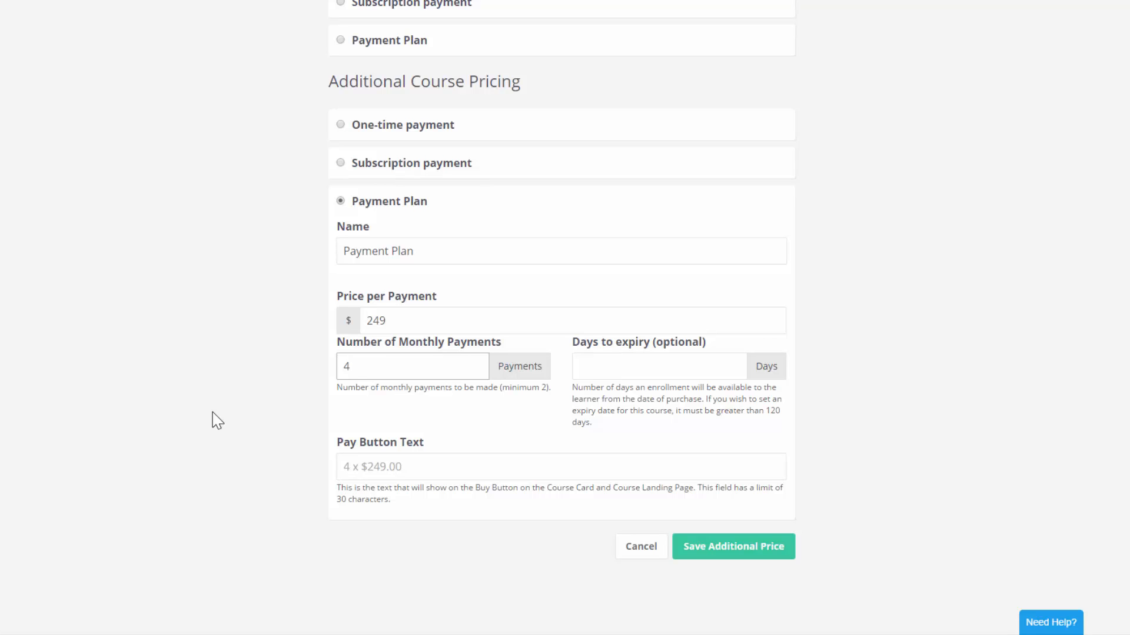
{"action": "left_click", "coordinate": [656, 372]}
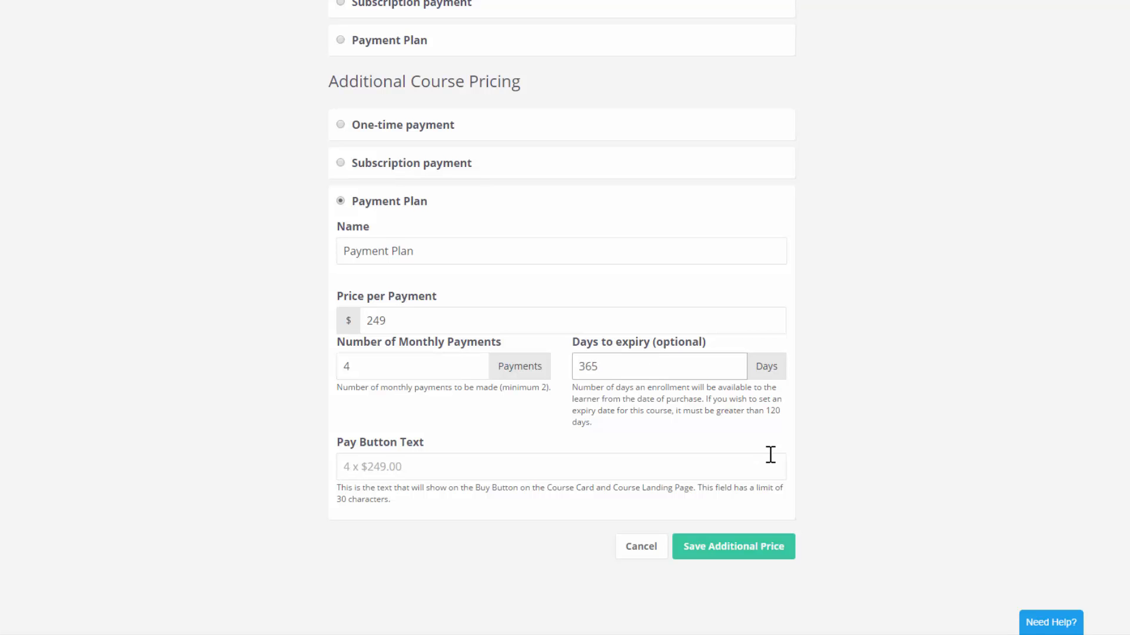
{"action": "scroll", "coordinate": [359, 487], "scroll_direction": "down", "scroll_amount": 1}
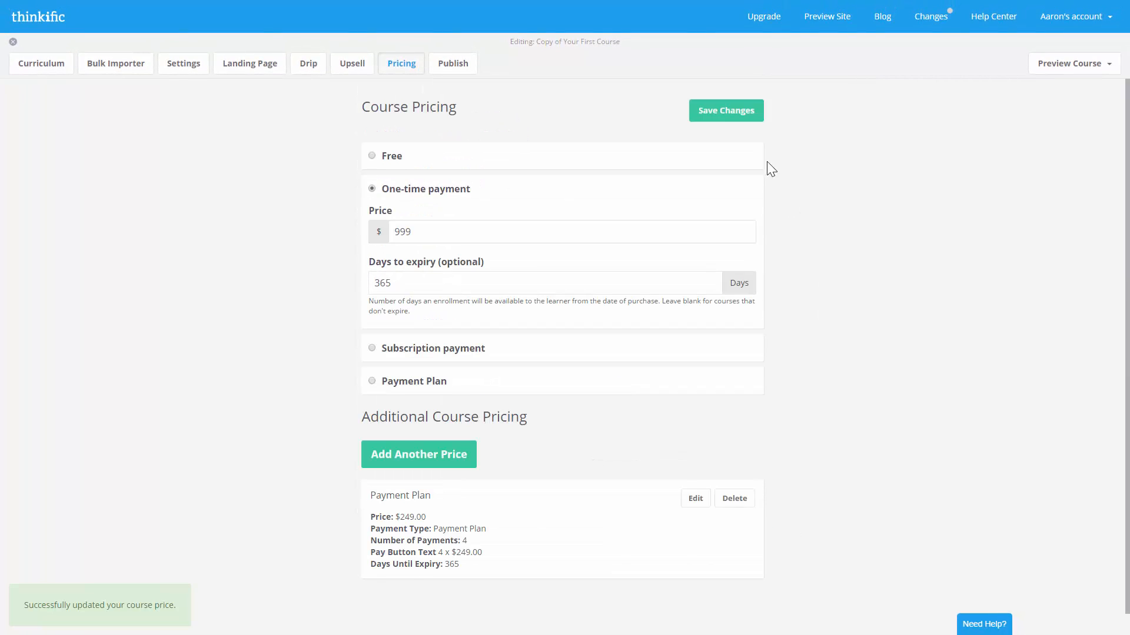
{"action": "left_click", "coordinate": [736, 117]}
- Open the Landing Page and scroll its preview to check the 4 x $249.00 Payment Plan
{"action": "left_click", "coordinate": [259, 76]}
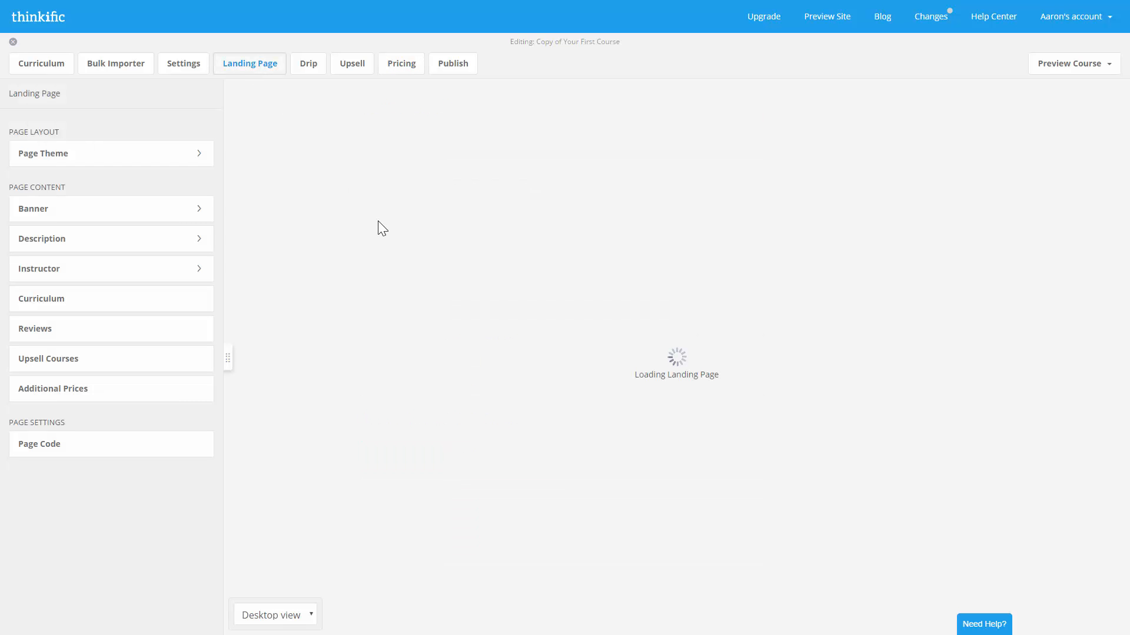
{"action": "scroll", "coordinate": [379, 226], "scroll_direction": "down", "scroll_amount": 4}
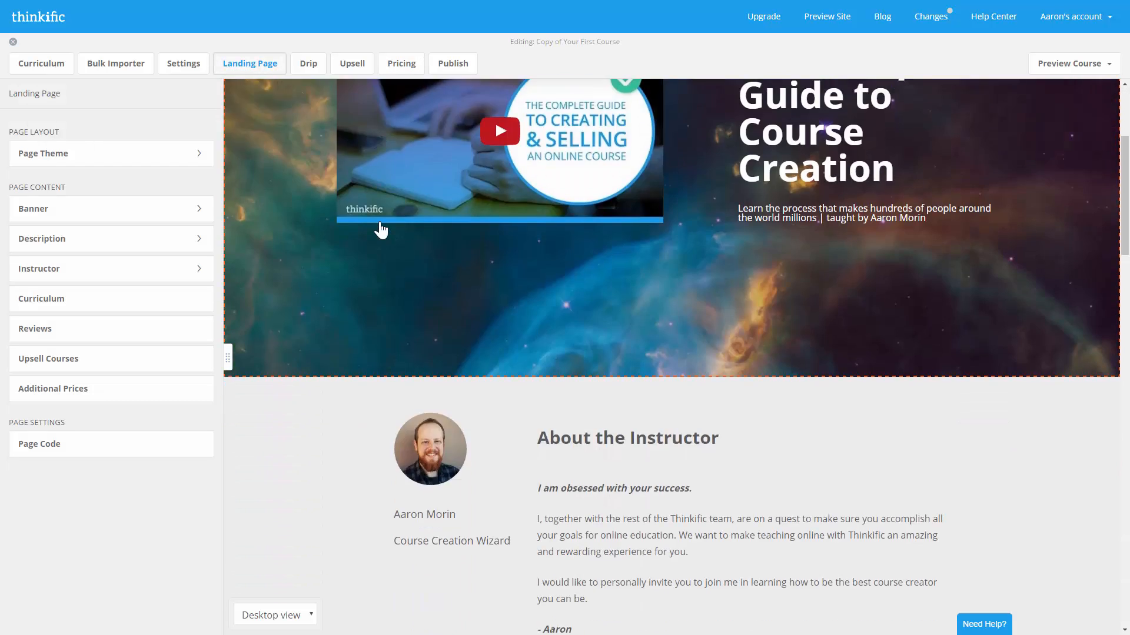
{"action": "scroll", "coordinate": [379, 230], "scroll_direction": "down", "scroll_amount": 15}
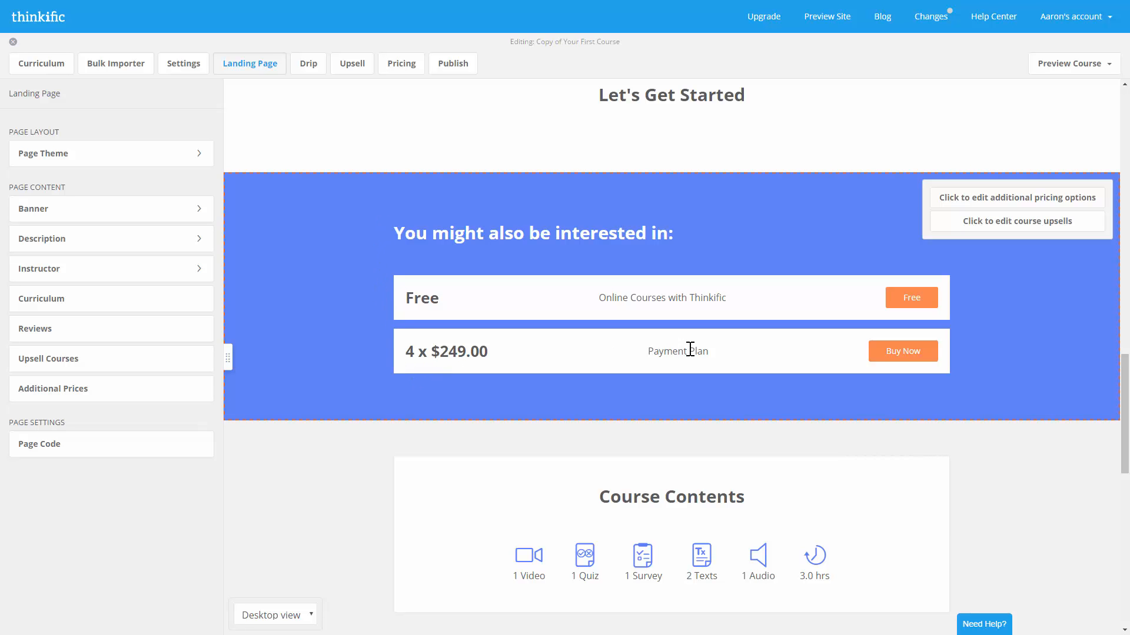
{"action": "scroll", "coordinate": [870, 386], "scroll_direction": "up", "scroll_amount": 20}
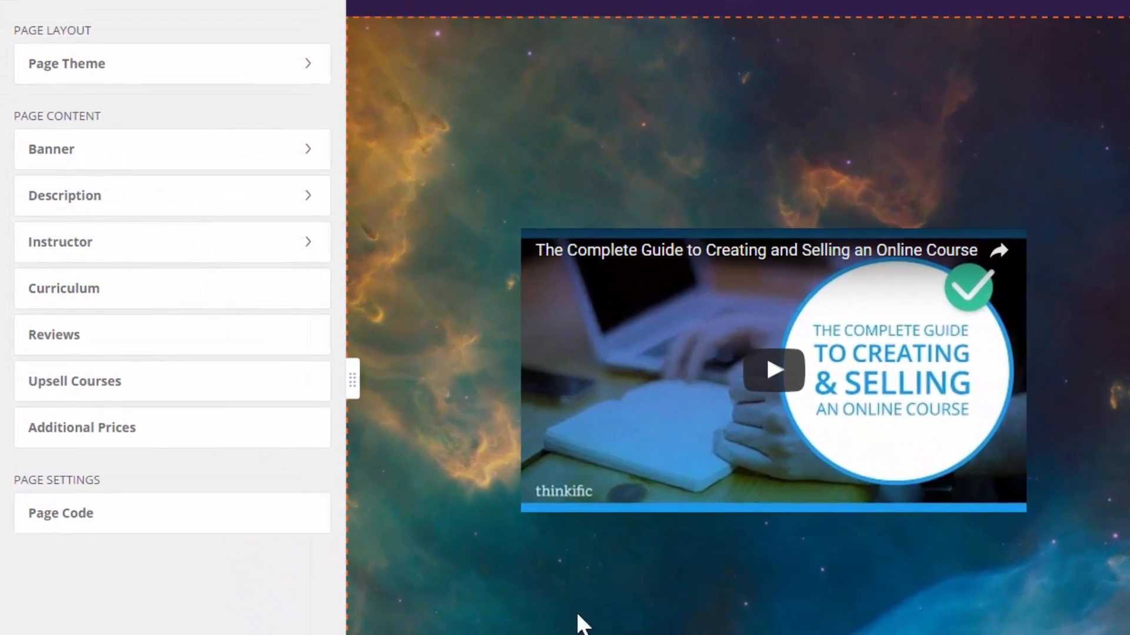
- Inspect the landing page's Page Code box, then go to the course's Bulk Importer
{"action": "left_click", "coordinate": [206, 515]}
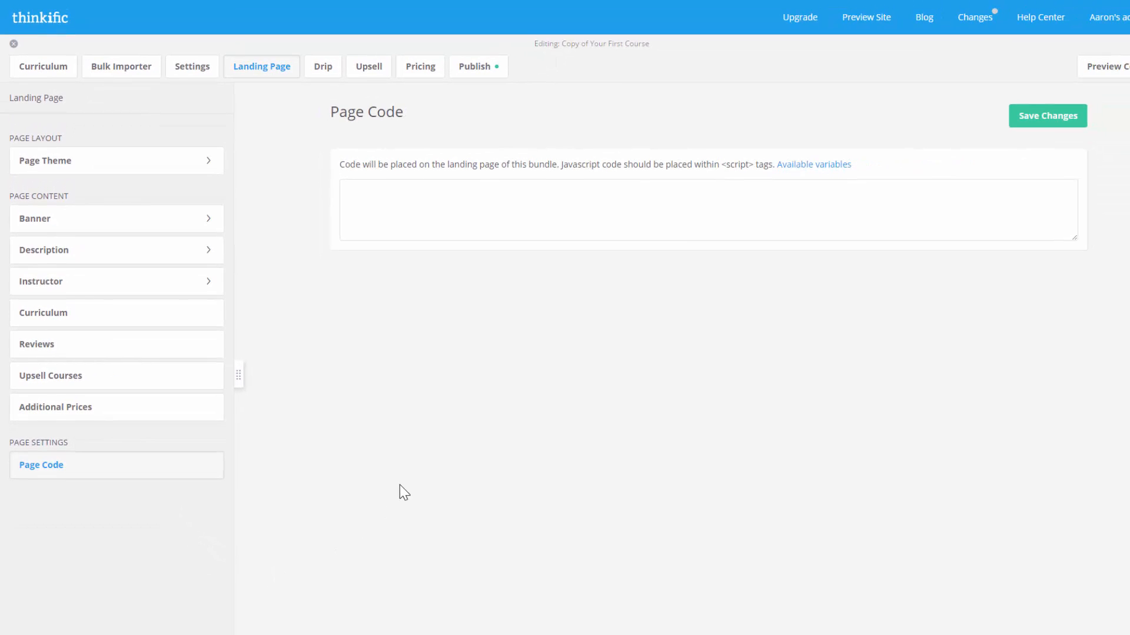
{"action": "left_click", "coordinate": [453, 222]}
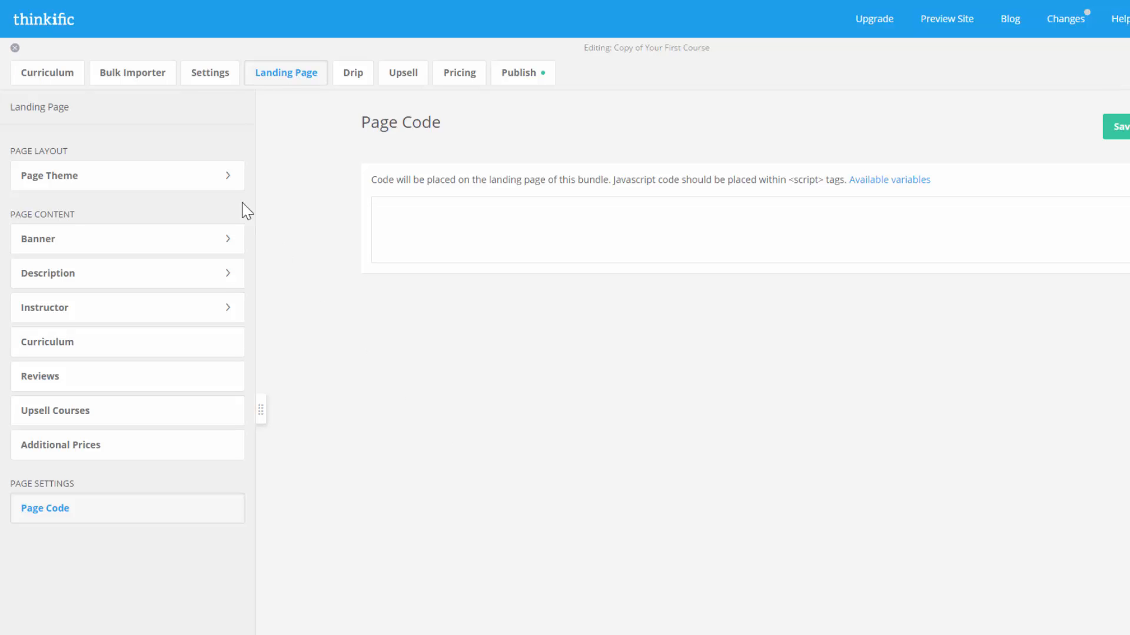
{"action": "left_click", "coordinate": [159, 75]}
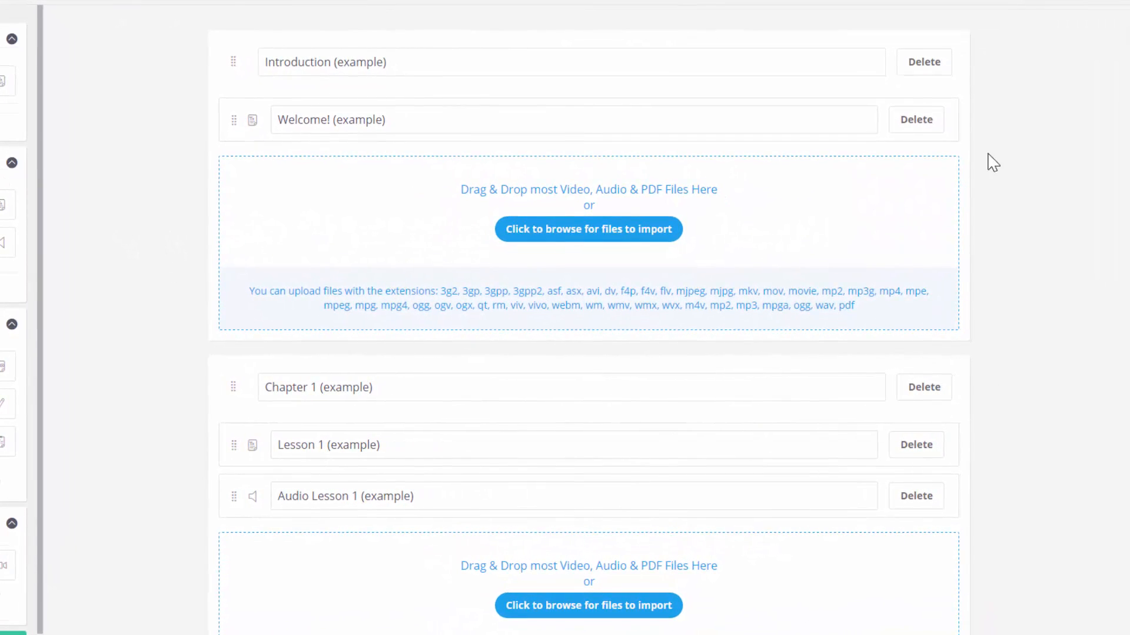
- Add a new chapter named 'Chapter 4' and upload the lesson files into it
{"action": "scroll", "coordinate": [984, 126], "scroll_direction": "down", "scroll_amount": 15}
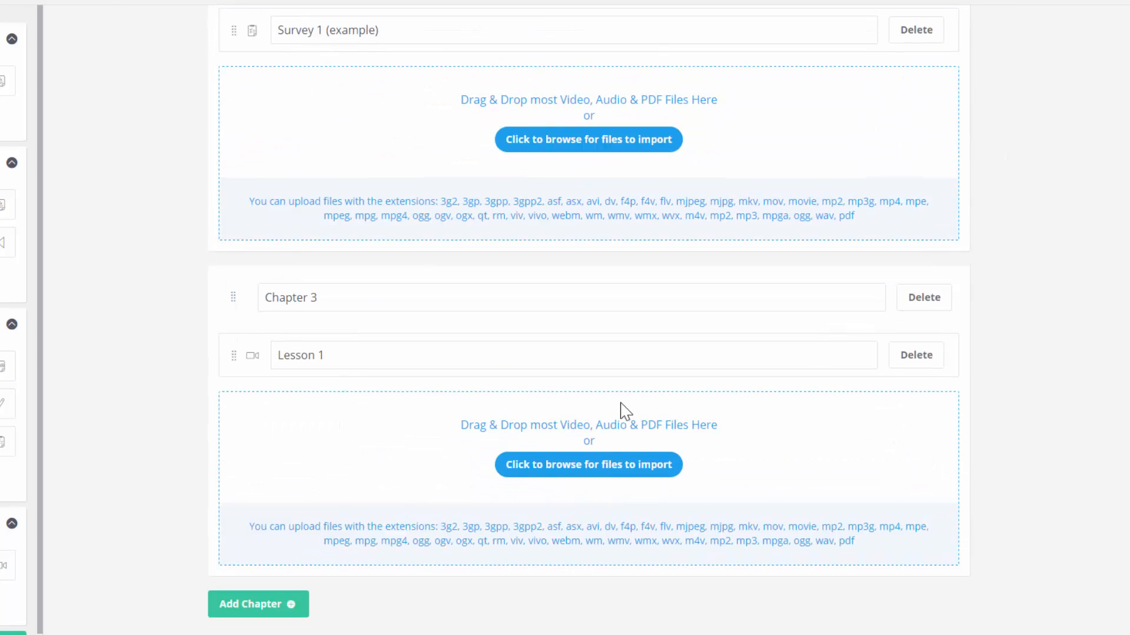
{"action": "left_click", "coordinate": [291, 605]}
{"action": "scroll", "coordinate": [175, 595], "scroll_direction": "down", "scroll_amount": 5}
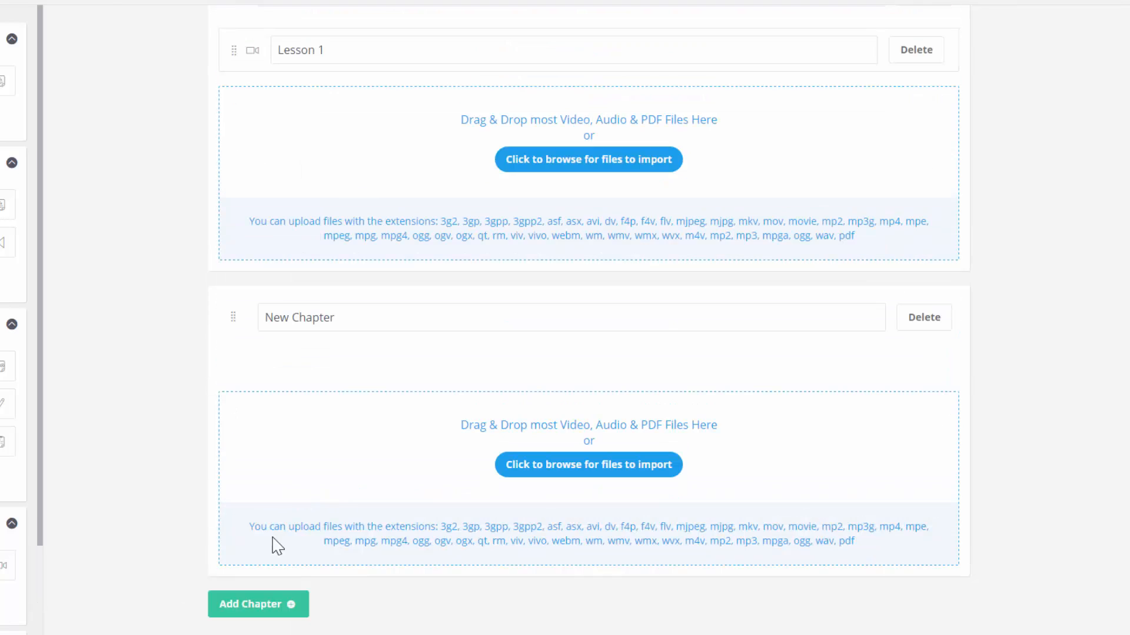
{"action": "left_click_drag", "start_coordinate": [343, 335], "coordinate": [194, 348]}
{"action": "type", "text": "Chapte"}
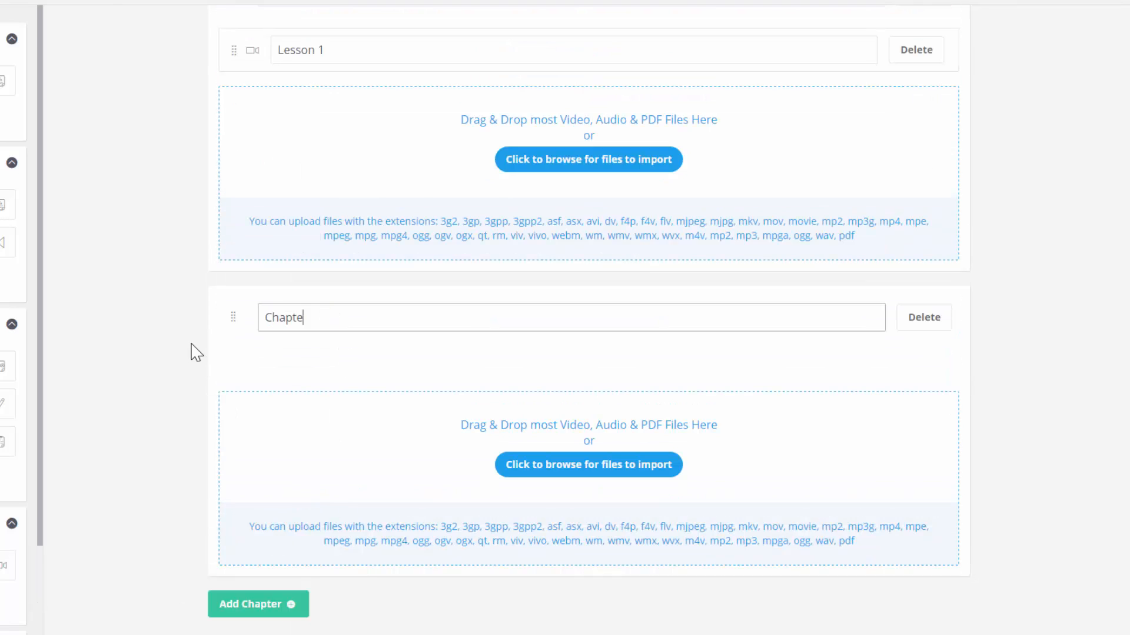
{"action": "type", "text": "r 4"}
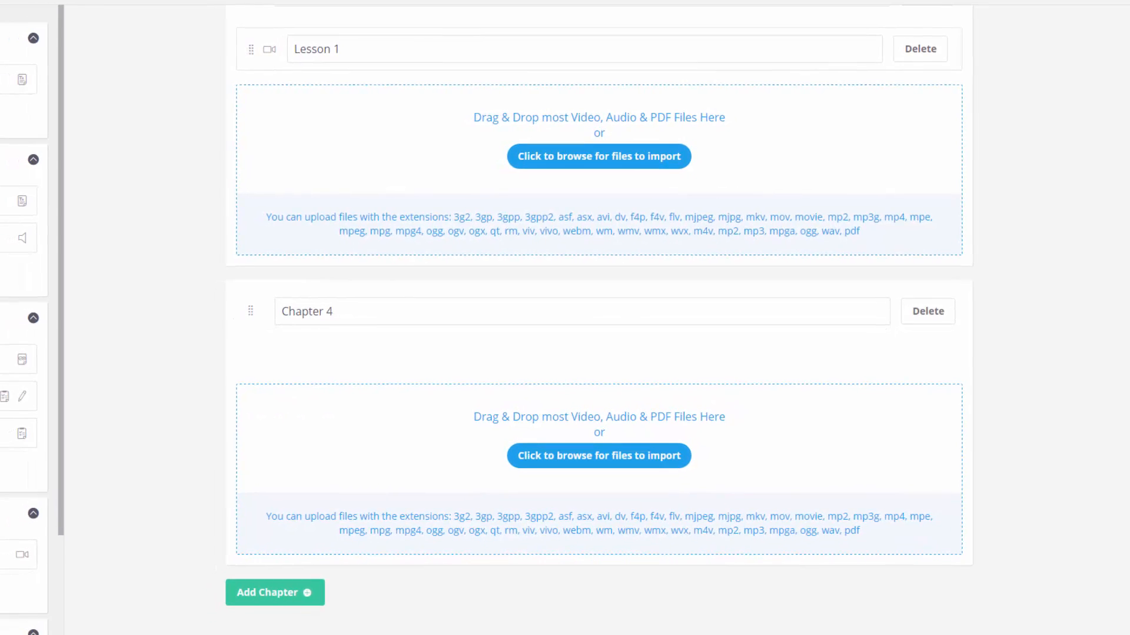
{"action": "left_click_drag", "start_coordinate": [500, 634], "coordinate": [510, 487]}
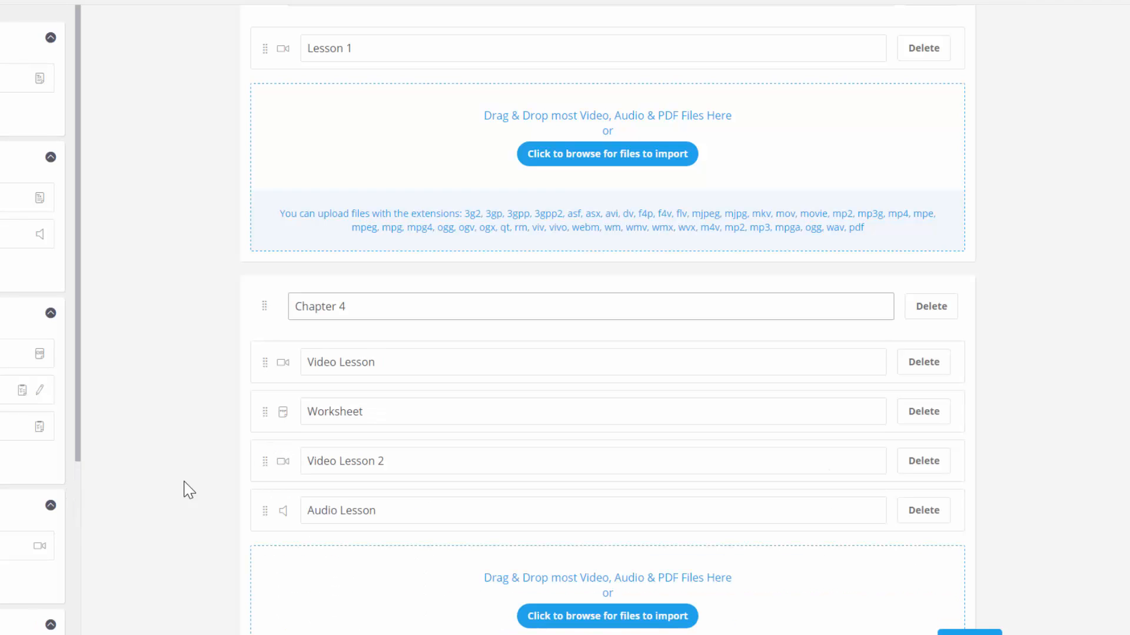
- Rename Video Lesson to 'Video Lesson 1' and move Video Lesson 2 and Audio Lesson above Worksheet
{"action": "left_click", "coordinate": [388, 359]}
{"action": "type", "text": "1"}
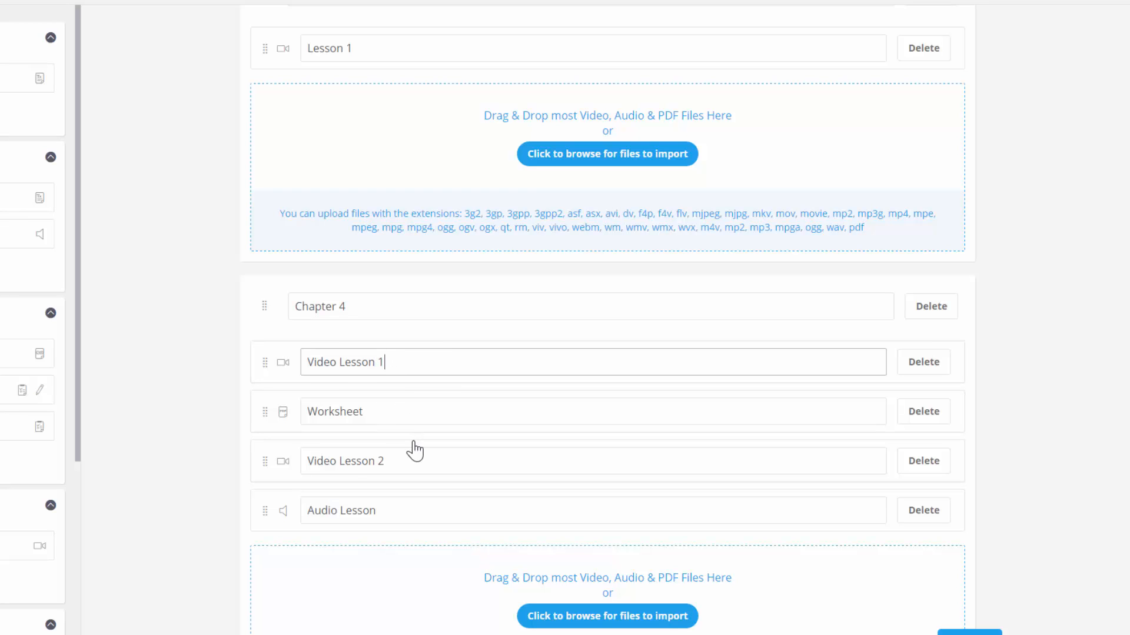
{"action": "left_click_drag", "start_coordinate": [266, 462], "coordinate": [266, 417]}
{"action": "left_click_drag", "start_coordinate": [269, 509], "coordinate": [267, 478]}
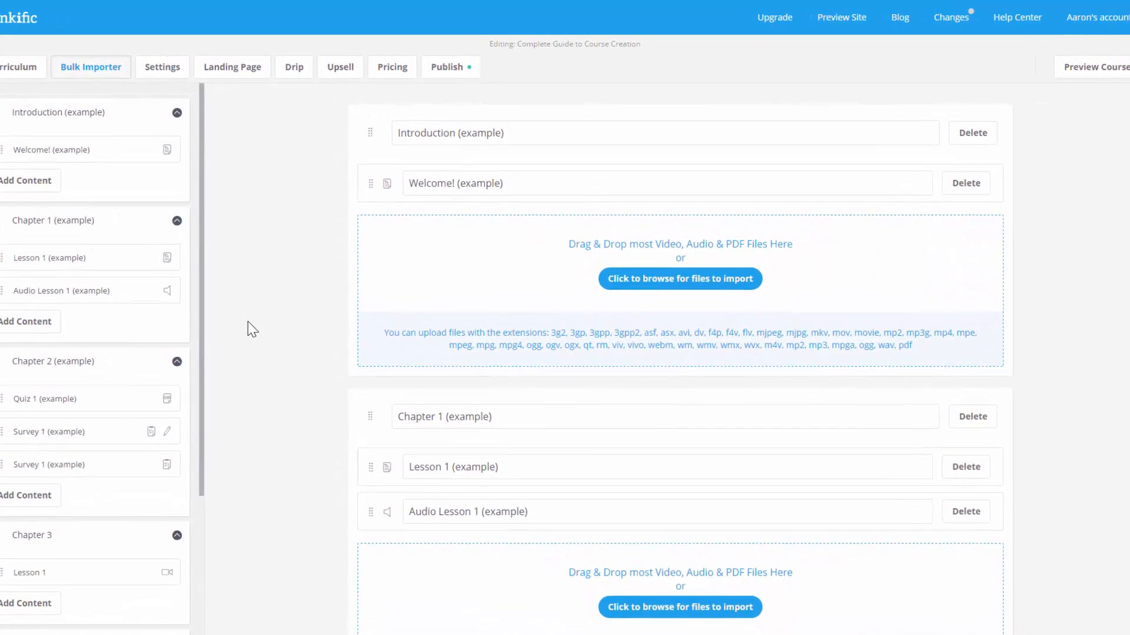
- Create a drip schedule, trying course-release timing before settling on student enrollment date
{"action": "left_click", "coordinate": [294, 69]}
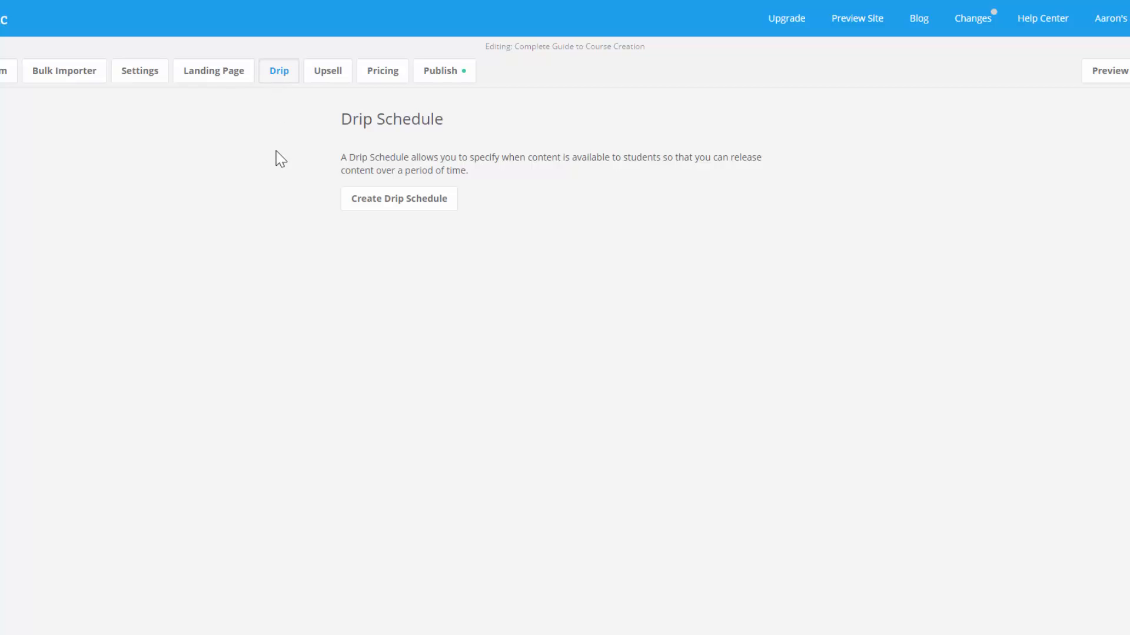
{"action": "left_click", "coordinate": [399, 206]}
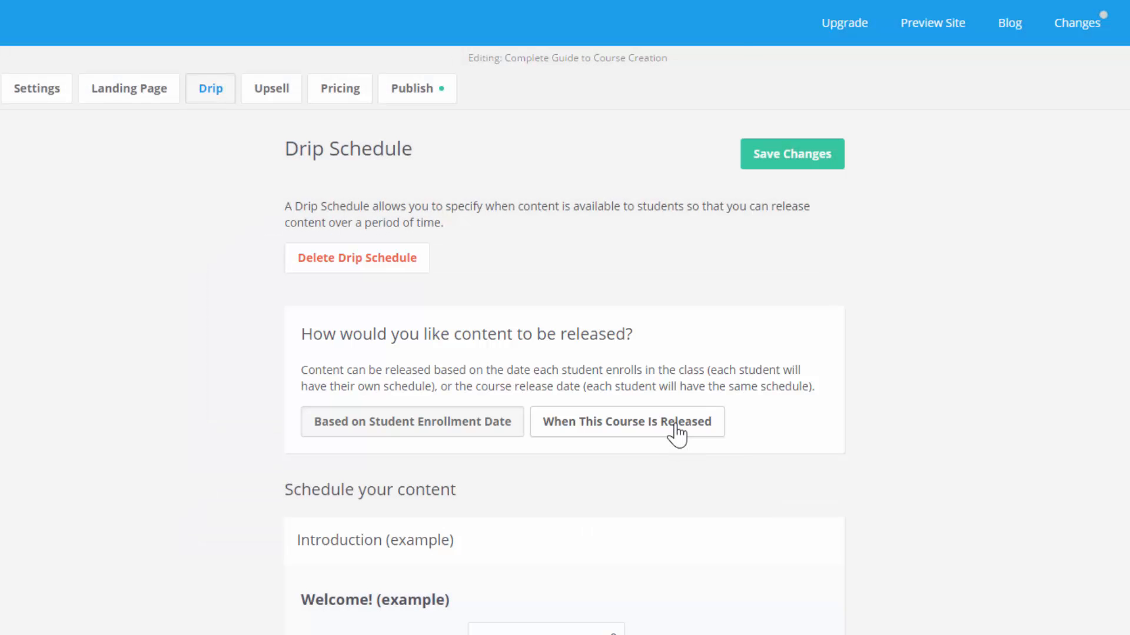
{"action": "left_click", "coordinate": [676, 433]}
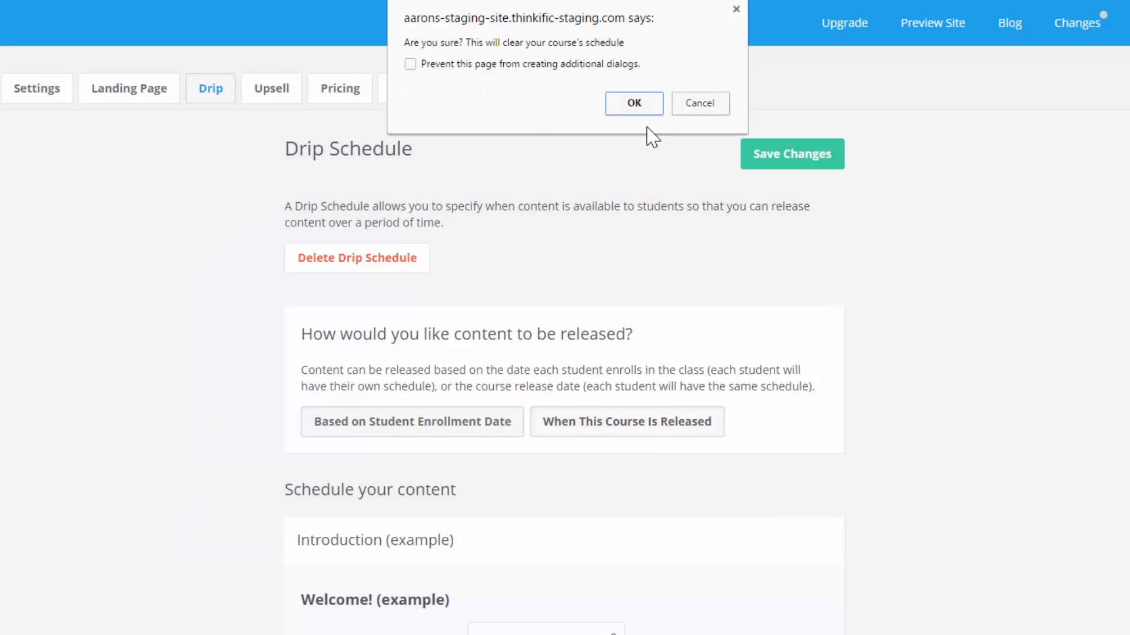
{"action": "left_click", "coordinate": [639, 111]}
{"action": "scroll", "coordinate": [817, 499], "scroll_direction": "down", "scroll_amount": 1}
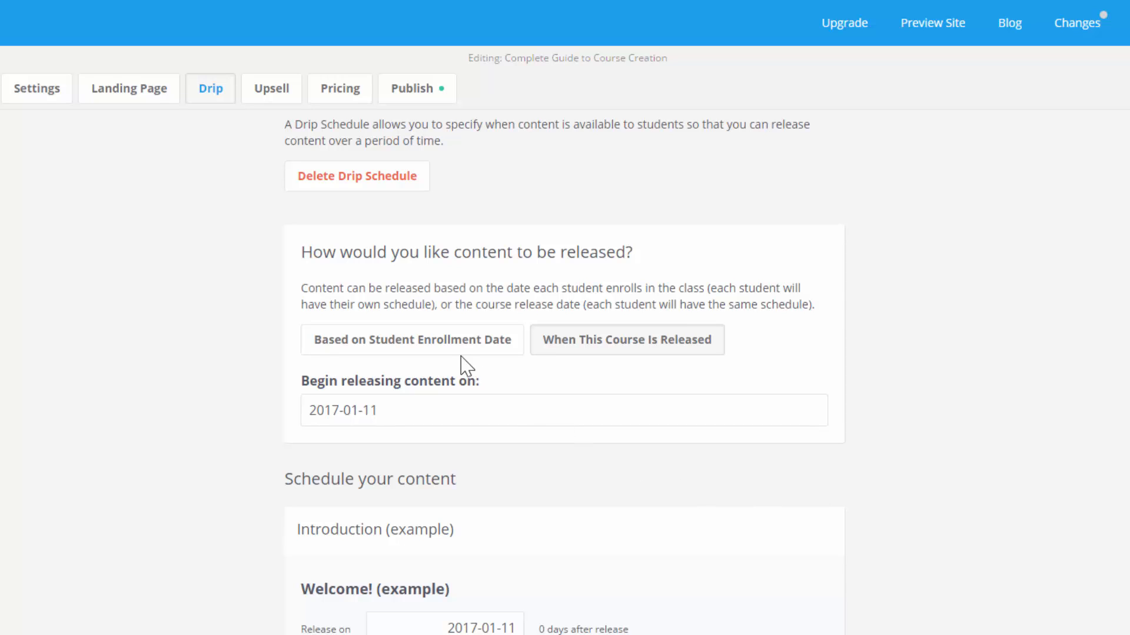
{"action": "left_click", "coordinate": [442, 347]}
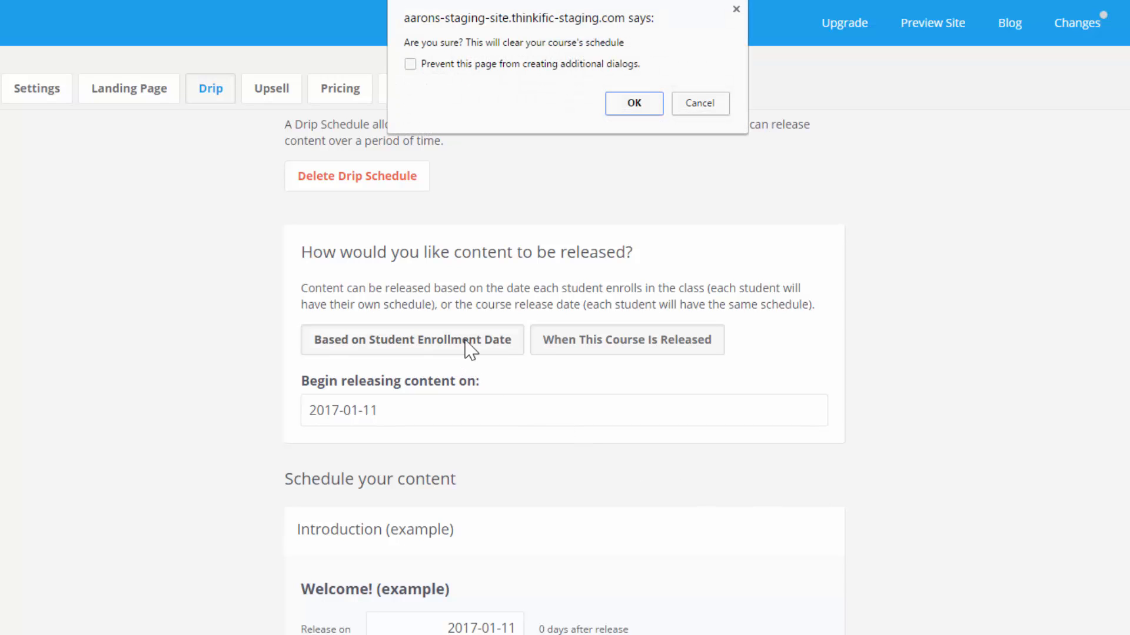
{"action": "left_click", "coordinate": [628, 111]}
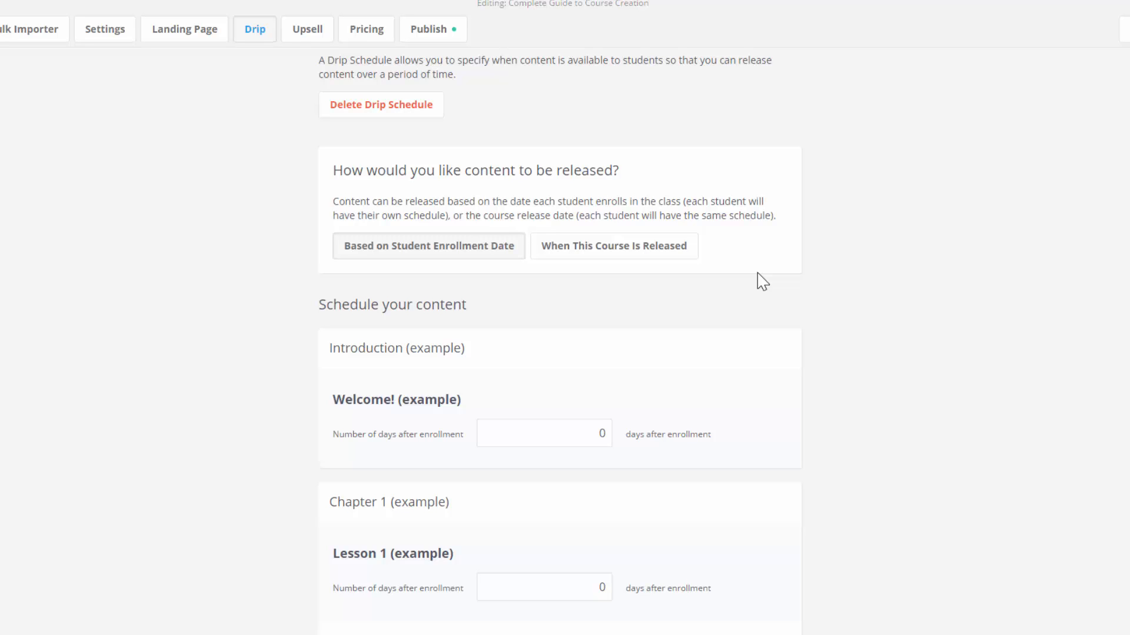
- Keep Welcome! at 0 days and set Chapter 1's Lesson 1 and Audio Lesson 1 to 7 days
{"action": "scroll", "coordinate": [686, 348], "scroll_direction": "down", "scroll_amount": 4}
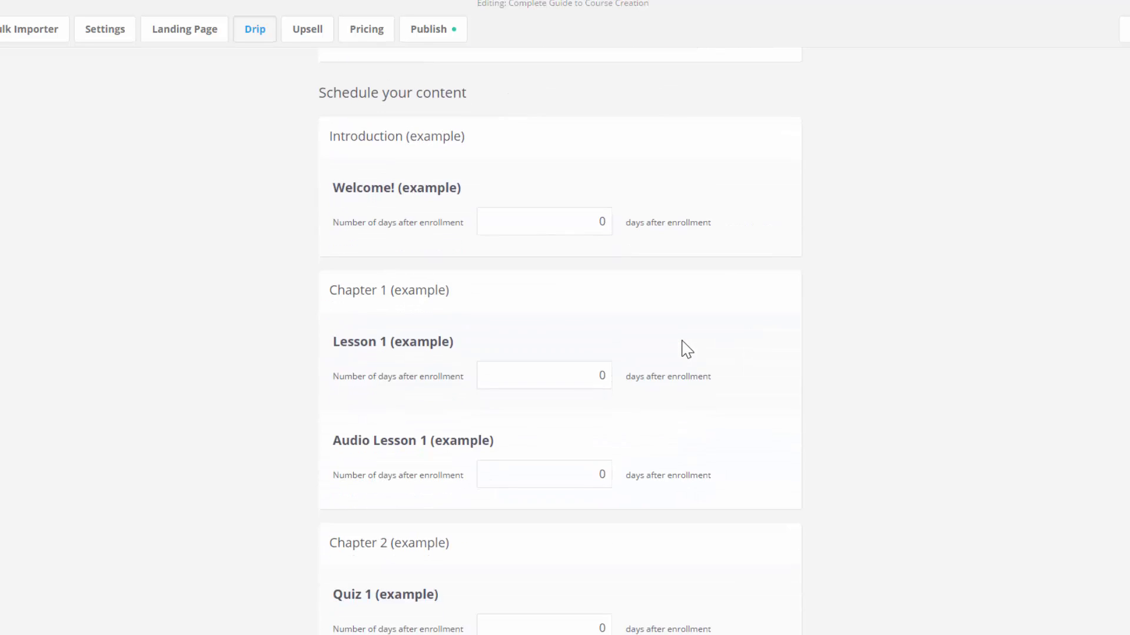
{"action": "double_click", "coordinate": [600, 224]}
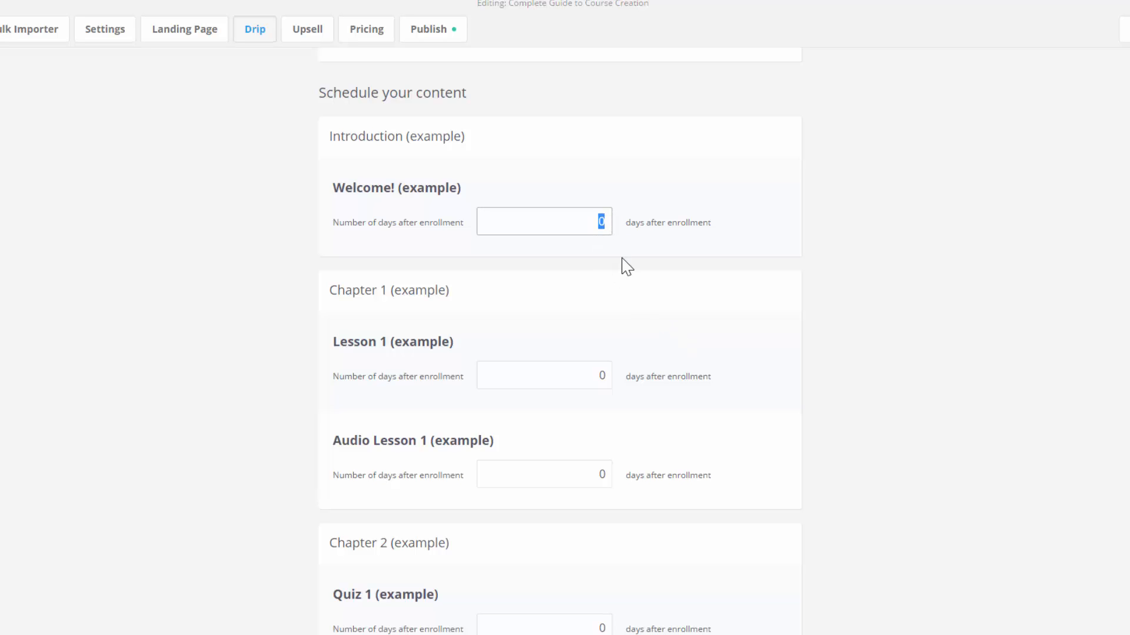
{"action": "left_click", "coordinate": [620, 320]}
{"action": "scroll", "coordinate": [615, 325], "scroll_direction": "down", "scroll_amount": 1}
{"action": "left_click", "coordinate": [606, 308]}
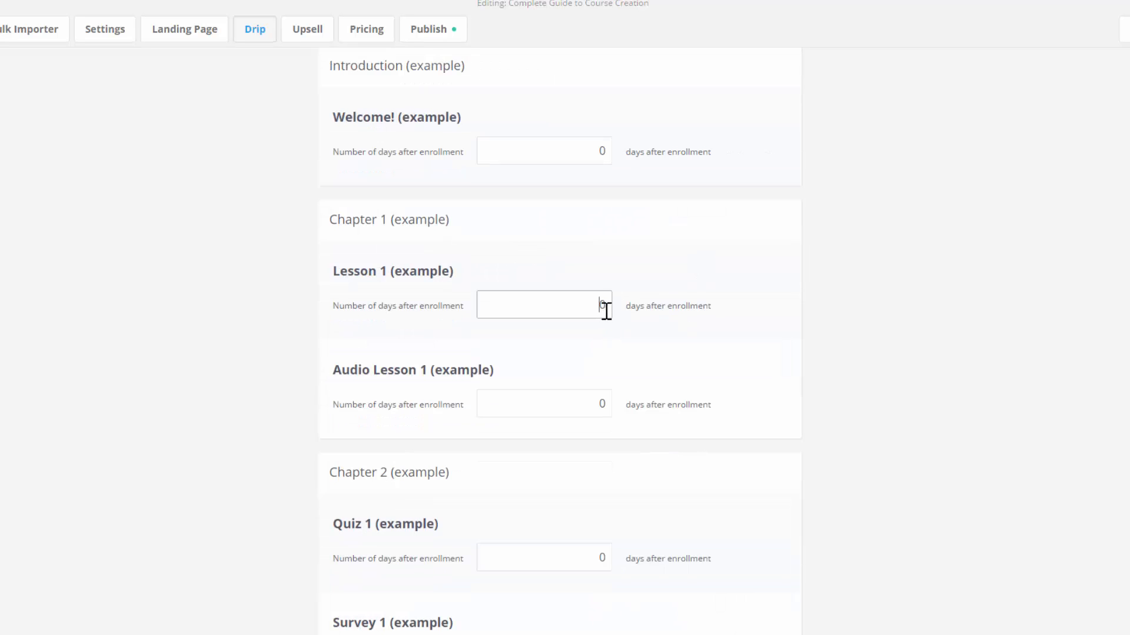
{"action": "key", "text": "Delete"}
{"action": "type", "text": "7"}
{"action": "double_click", "coordinate": [598, 401]}
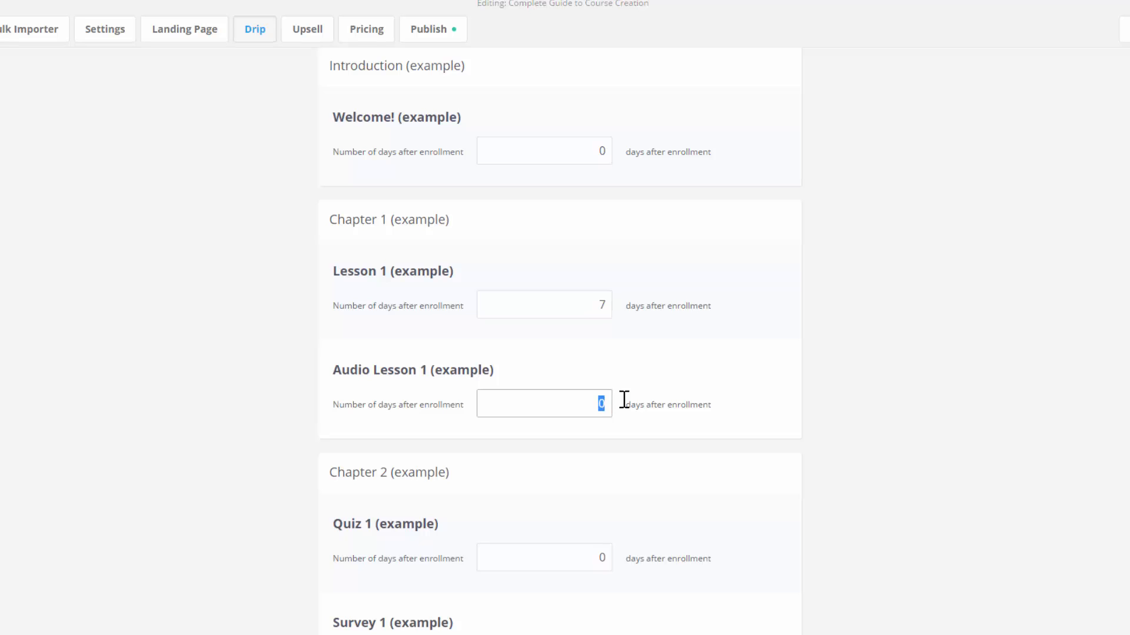
{"action": "type", "text": "7"}
- Set Chapter 2's Quiz 1 and both Survey 1 items to 14 days
{"action": "scroll", "coordinate": [659, 409], "scroll_direction": "down", "scroll_amount": 3}
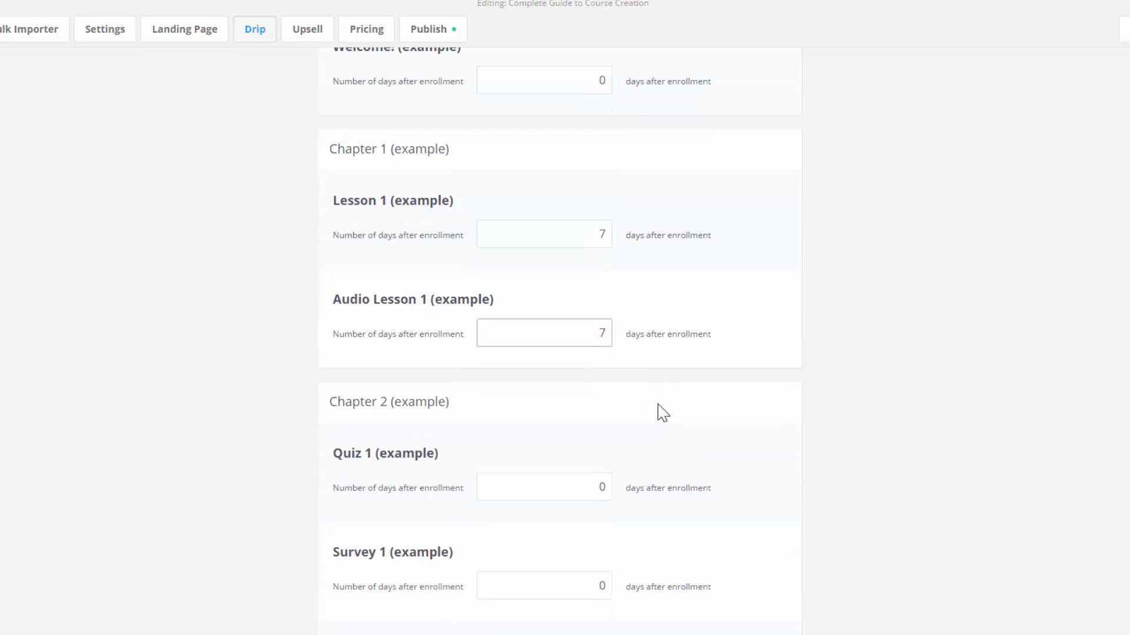
{"action": "double_click", "coordinate": [602, 346]}
{"action": "type", "text": "14"}
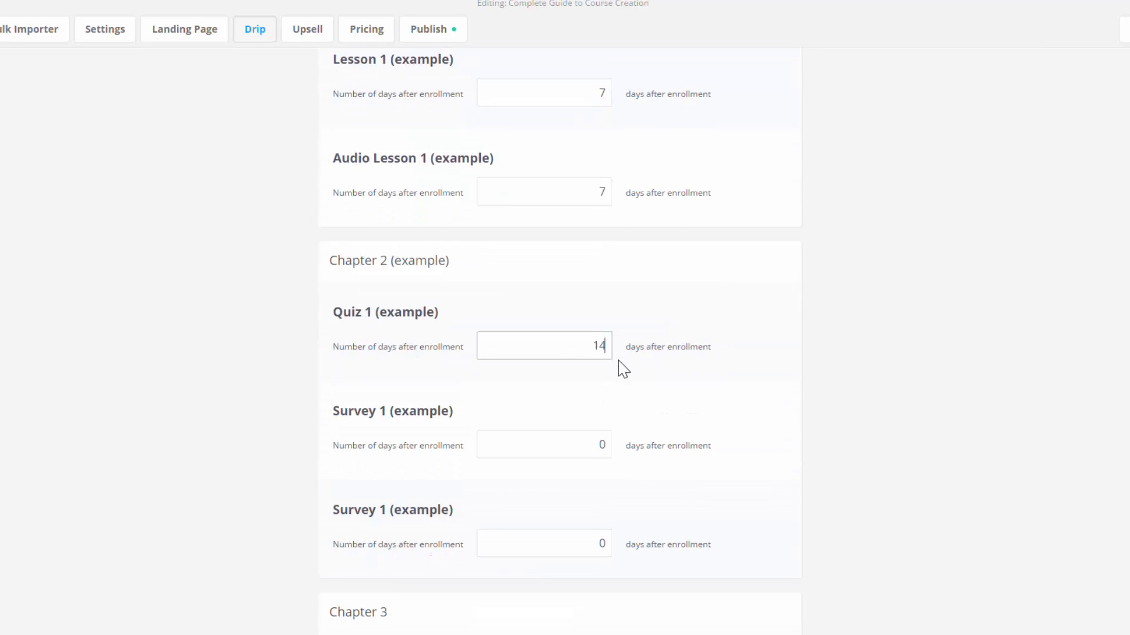
{"action": "double_click", "coordinate": [601, 445]}
{"action": "type", "text": "14"}
{"action": "double_click", "coordinate": [596, 542]}
{"action": "type", "text": "14"}
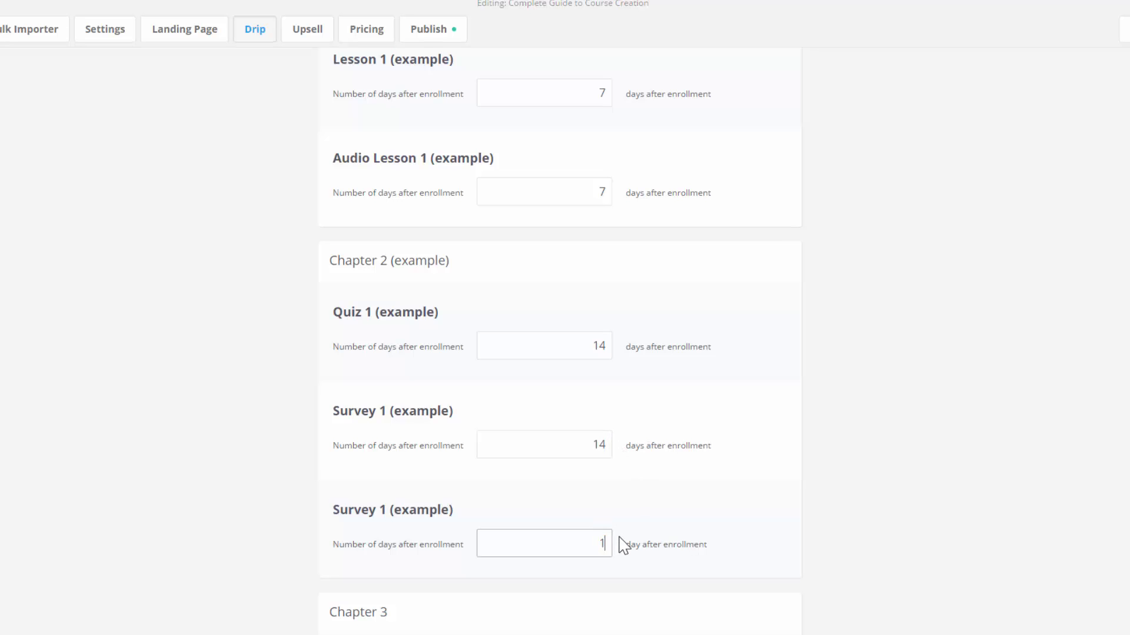
- Set Chapter 3 Lesson 1, Video Lesson 1 and Video Lesson 2 to 21 days and save the schedule
{"action": "scroll", "coordinate": [641, 512], "scroll_direction": "down", "scroll_amount": 5}
{"action": "double_click", "coordinate": [608, 419]}
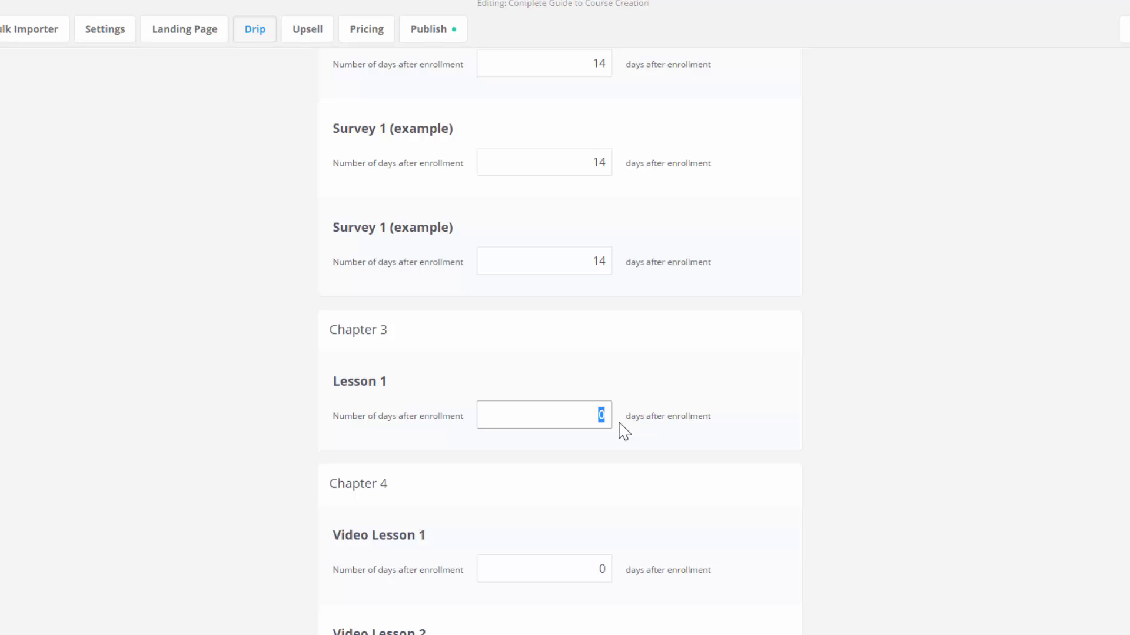
{"action": "type", "text": "21"}
{"action": "scroll", "coordinate": [608, 432], "scroll_direction": "down", "scroll_amount": 4}
{"action": "double_click", "coordinate": [600, 360]}
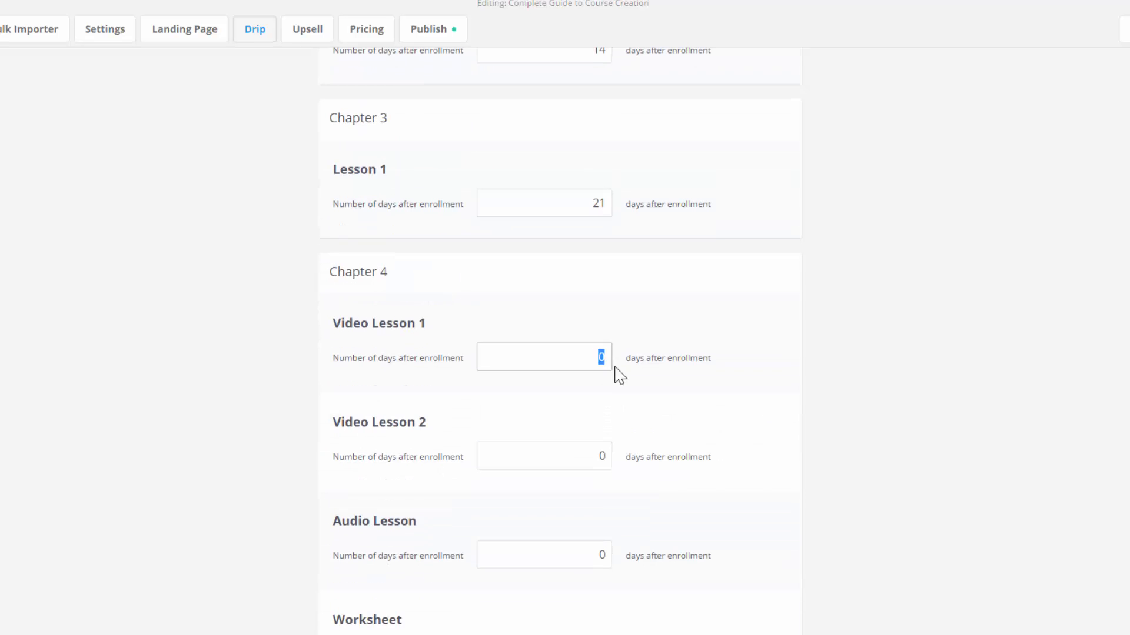
{"action": "type", "text": "21"}
{"action": "double_click", "coordinate": [601, 459]}
{"action": "type", "text": "21"}
{"action": "left_click", "coordinate": [725, 594]}
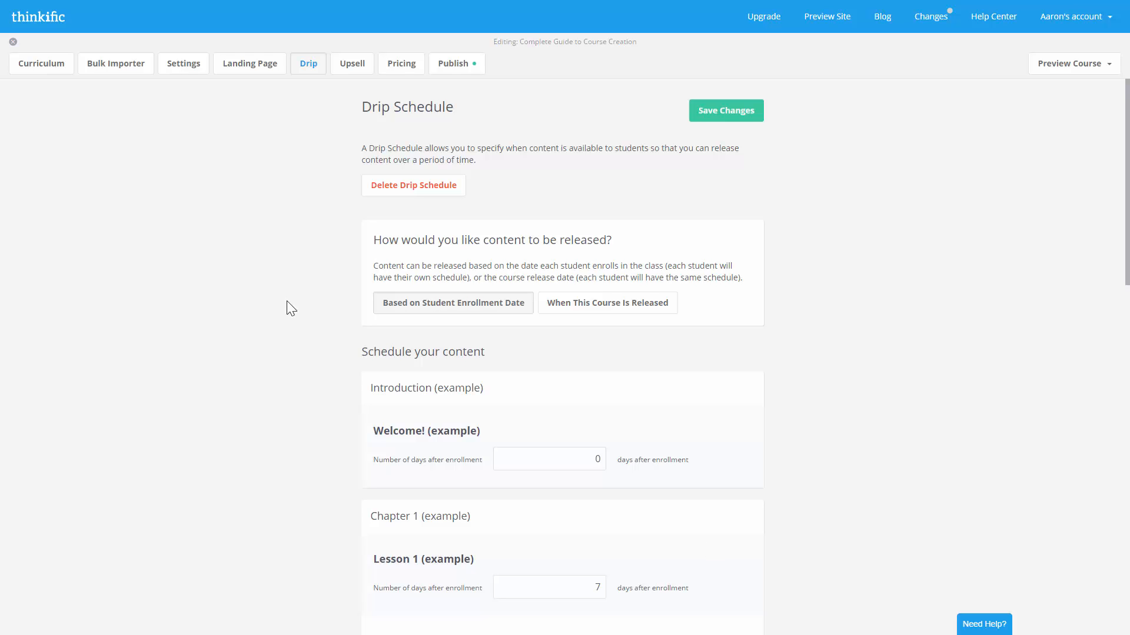
- Rename the course to 'Complete Guide to Course Creation' in its settings
{"action": "left_click", "coordinate": [182, 72]}
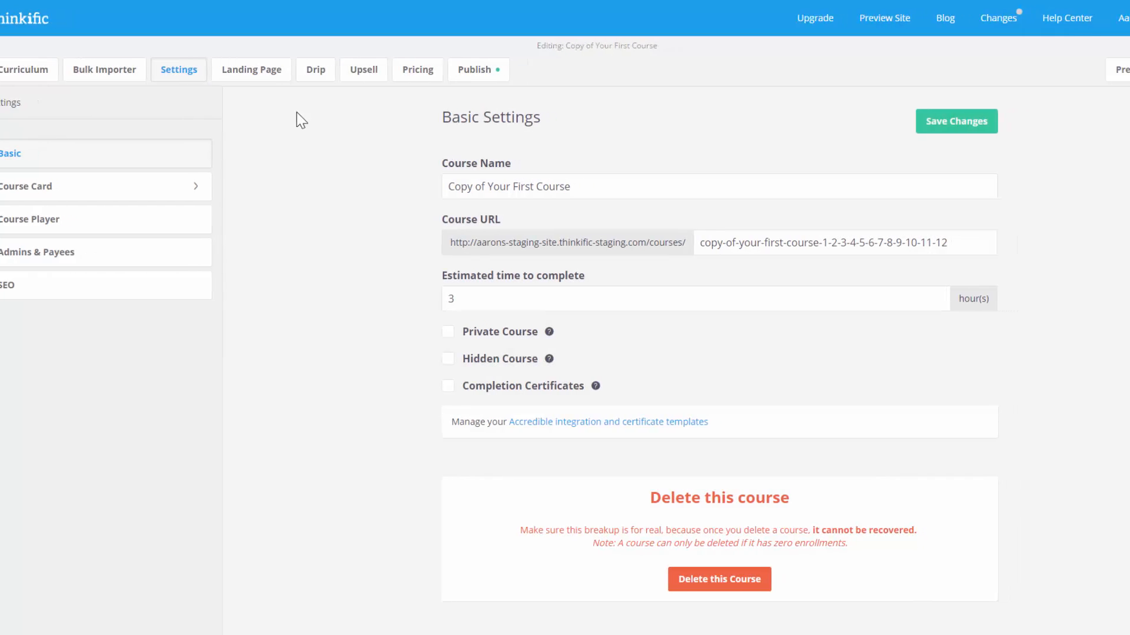
{"action": "left_click_drag", "start_coordinate": [494, 189], "coordinate": [366, 179]}
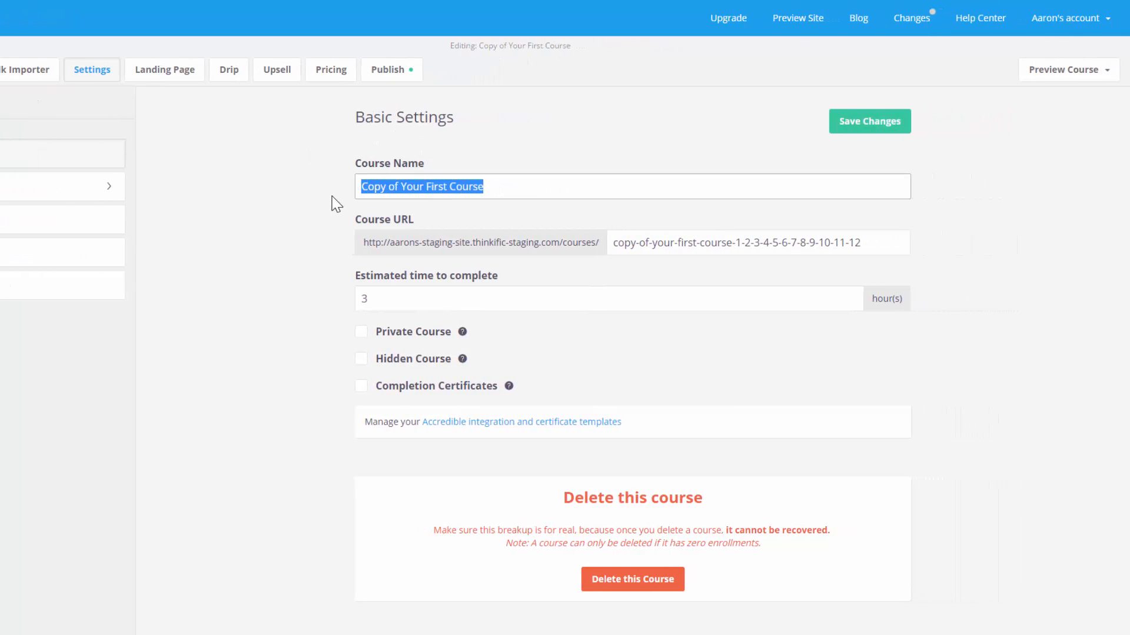
{"action": "key", "text": "BackSpace"}
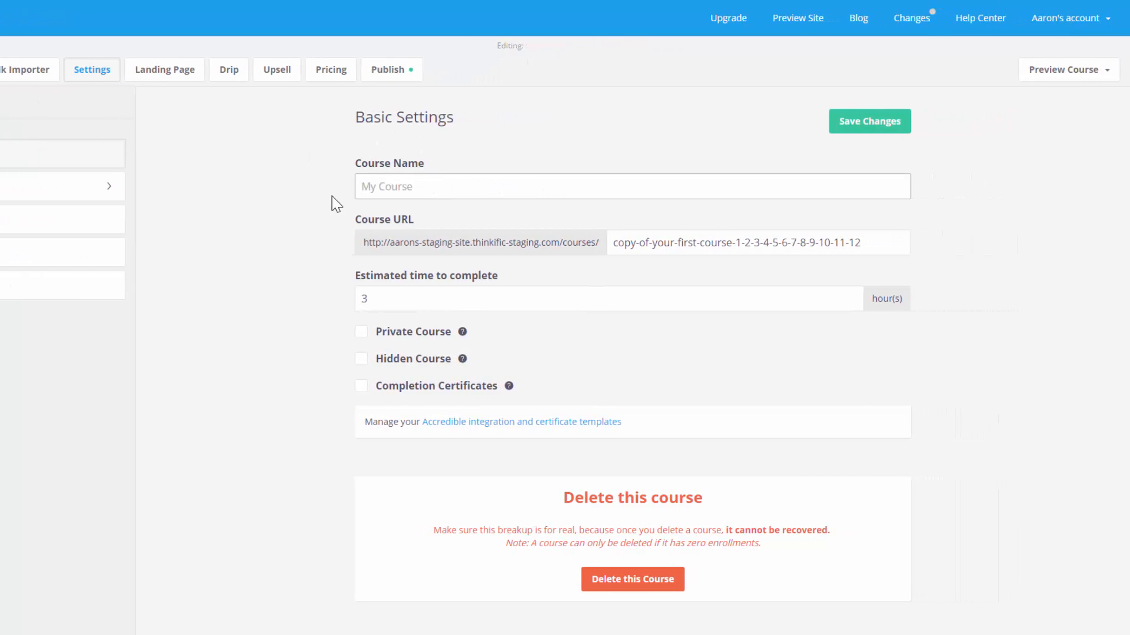
{"action": "type", "text": "Complete Guide to Co"}
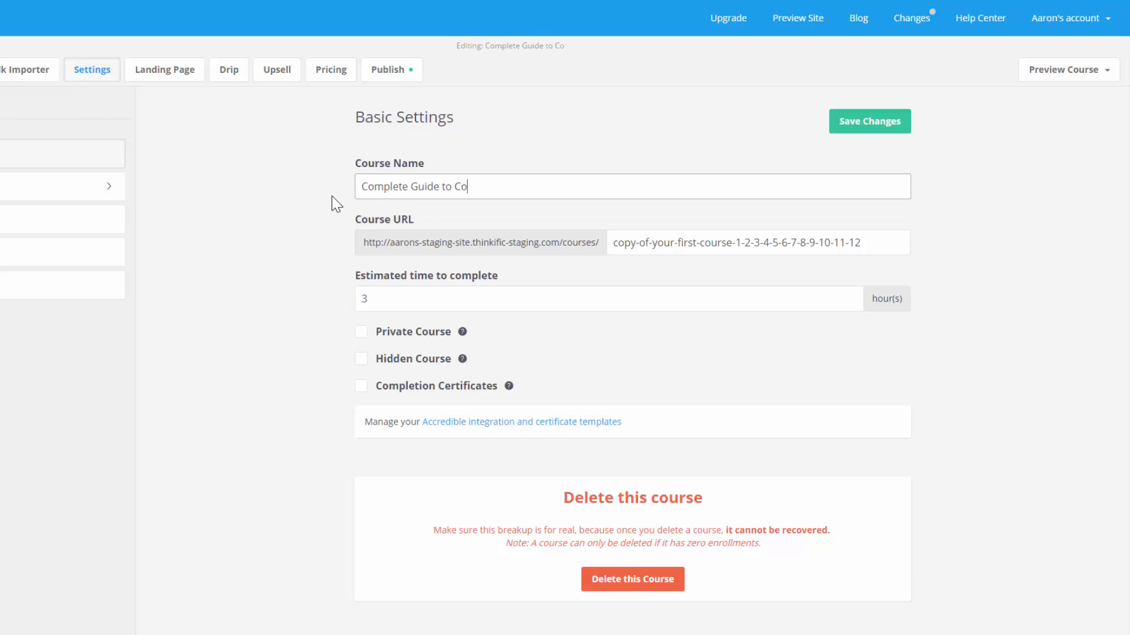
{"action": "type", "text": "urse Creation"}
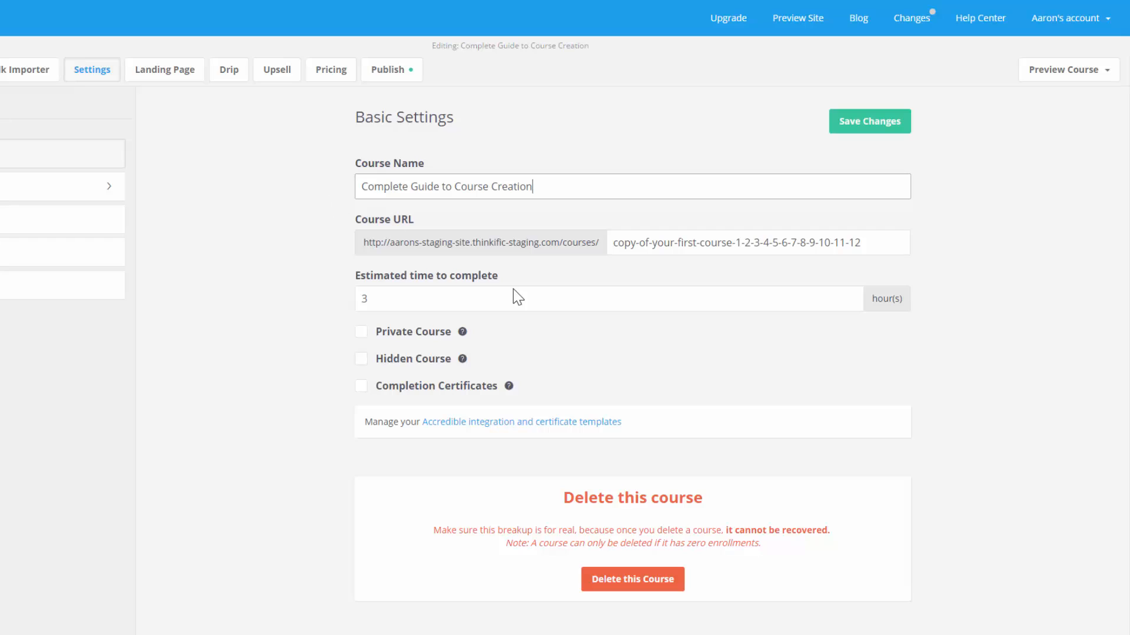
- Set the course URL slug to complete-guide and the estimated completion time to 2 hours
{"action": "left_click_drag", "start_coordinate": [859, 242], "coordinate": [607, 232]}
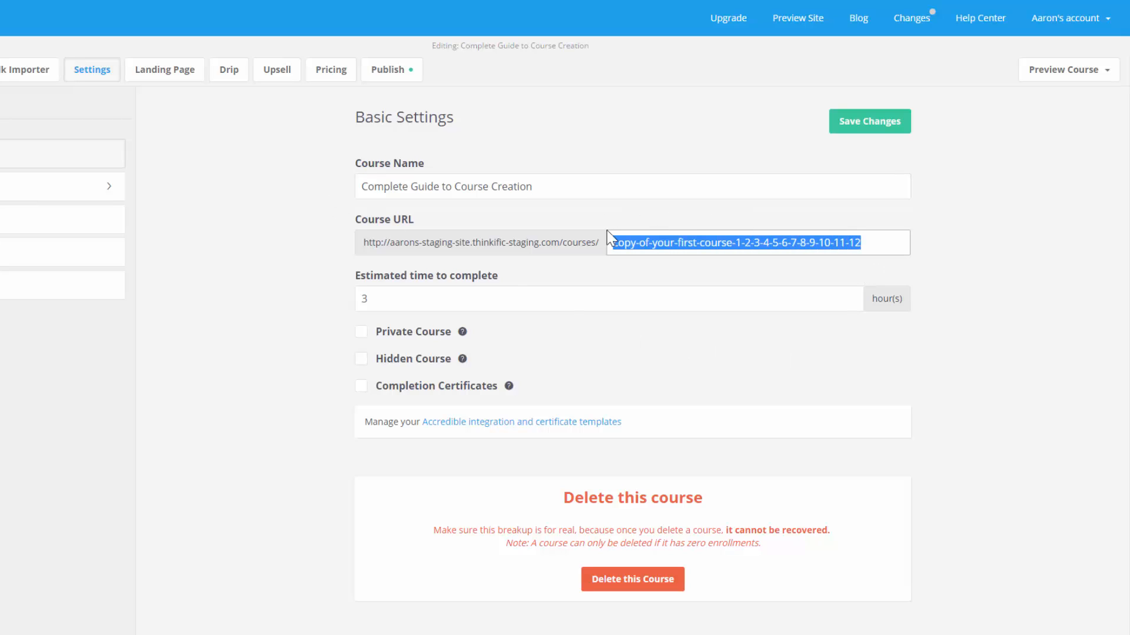
{"action": "key", "text": "BackSpace"}
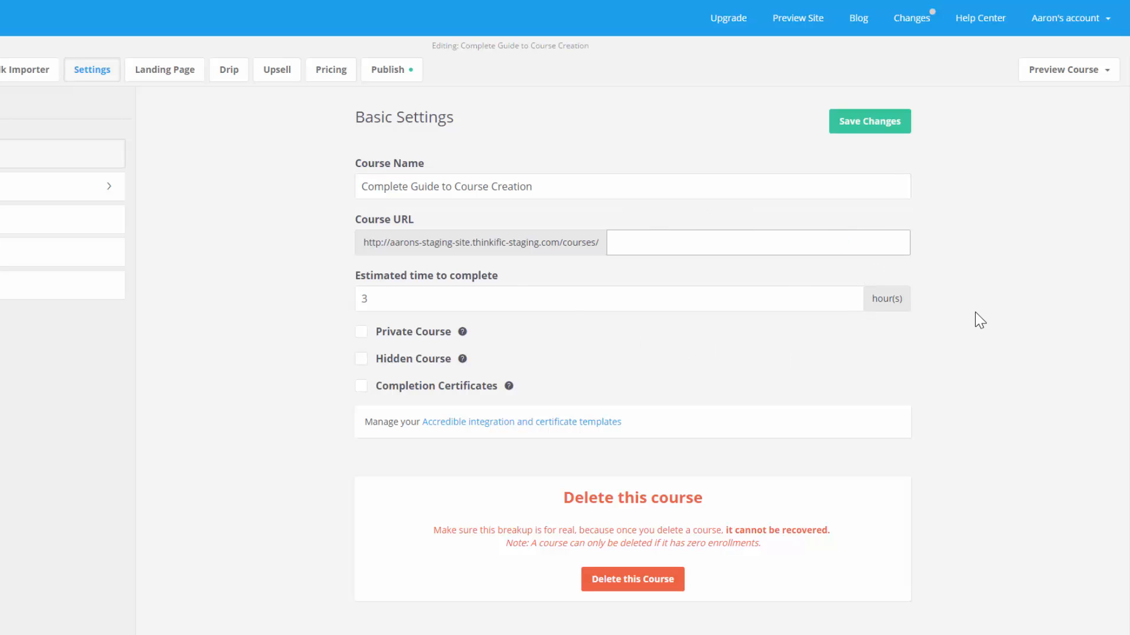
{"action": "type", "text": "complete-guide"}
{"action": "key", "text": "Tab"}
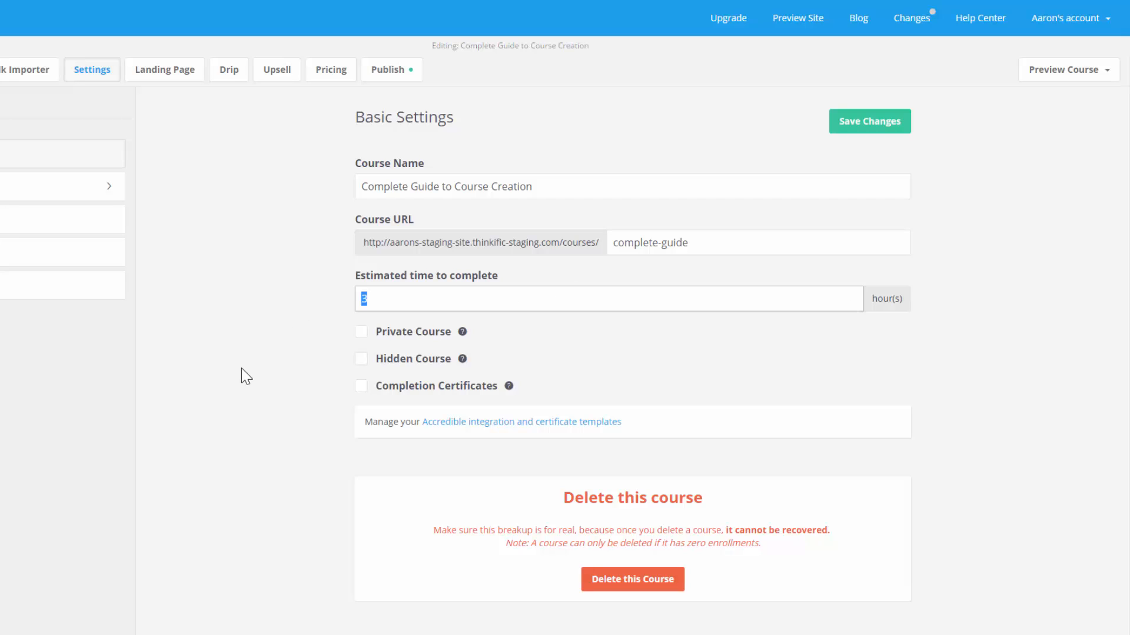
{"action": "key", "text": "BackSpace"}
{"action": "type", "text": "2"}
{"action": "left_click", "coordinate": [241, 368]}
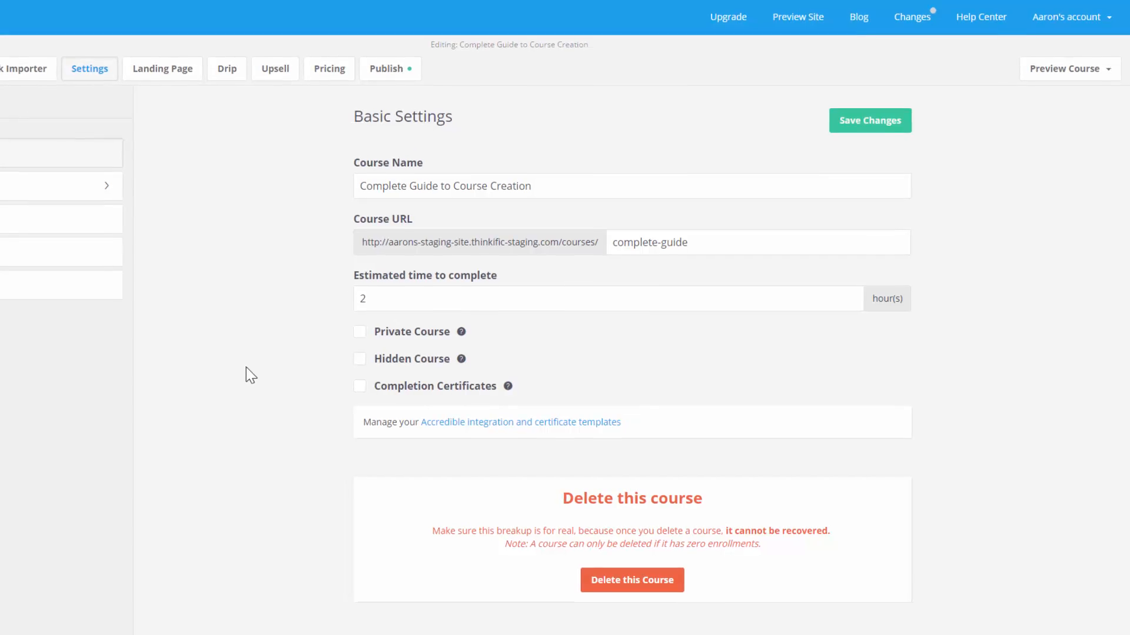
- Leave Private Course, Hidden Course and Completion Certificates all unchecked and save the basic settings
{"action": "left_click", "coordinate": [361, 331]}
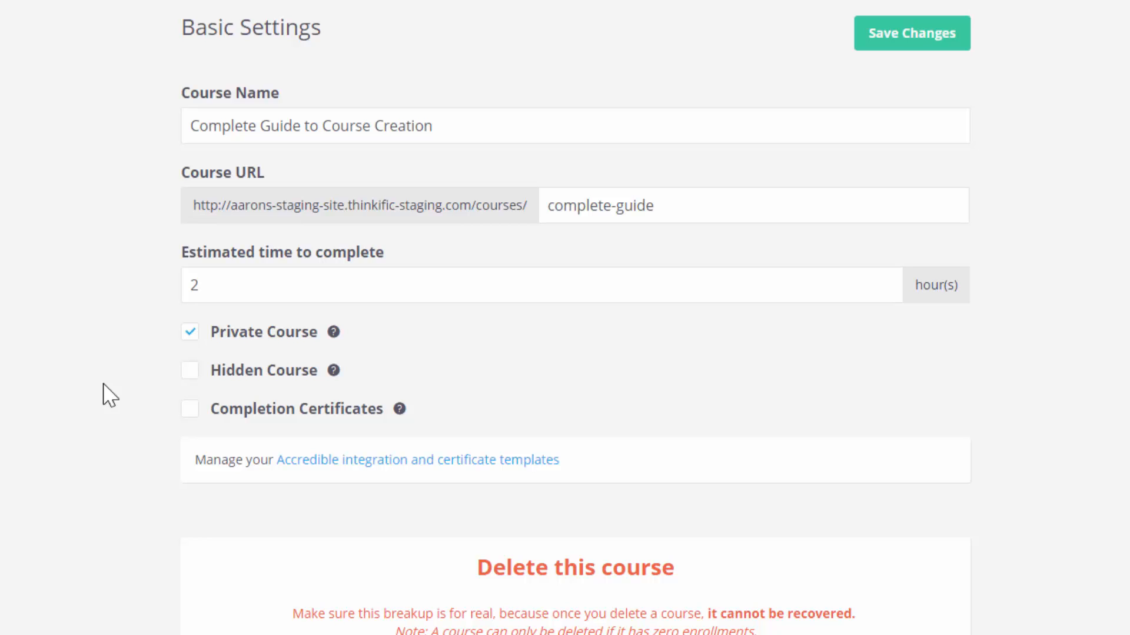
{"action": "left_click", "coordinate": [190, 371]}
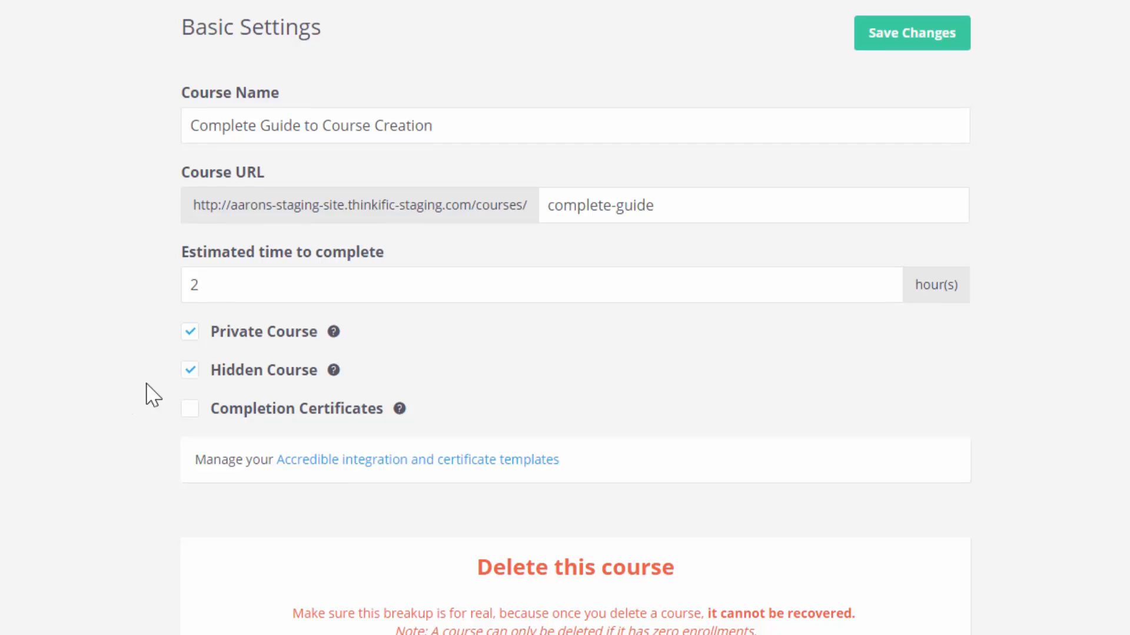
{"action": "left_click", "coordinate": [190, 365]}
{"action": "scroll", "coordinate": [182, 353], "scroll_direction": "down", "scroll_amount": 2}
{"action": "left_click", "coordinate": [190, 312]}
{"action": "scroll", "coordinate": [177, 382], "scroll_direction": "down", "scroll_amount": 3}
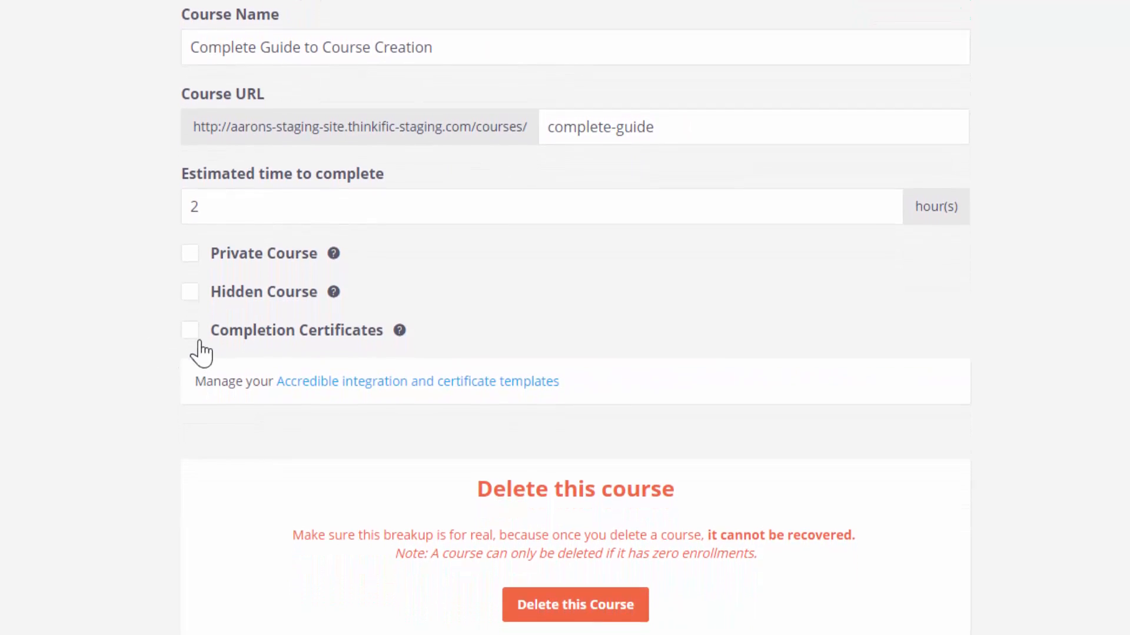
{"action": "left_click", "coordinate": [189, 358]}
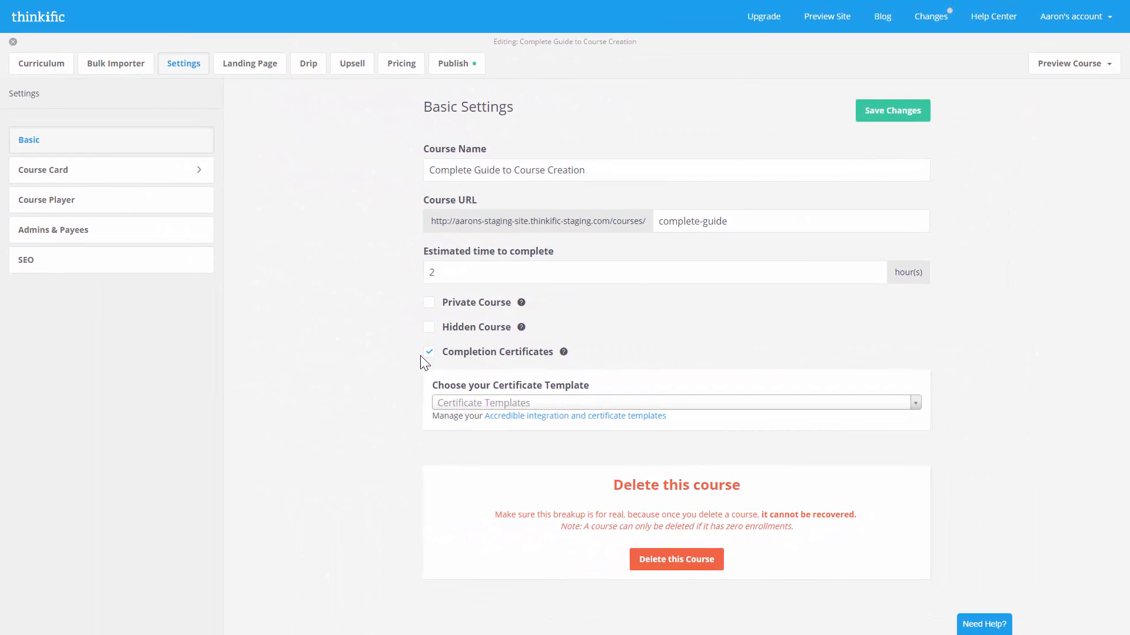
{"action": "left_click", "coordinate": [426, 354]}
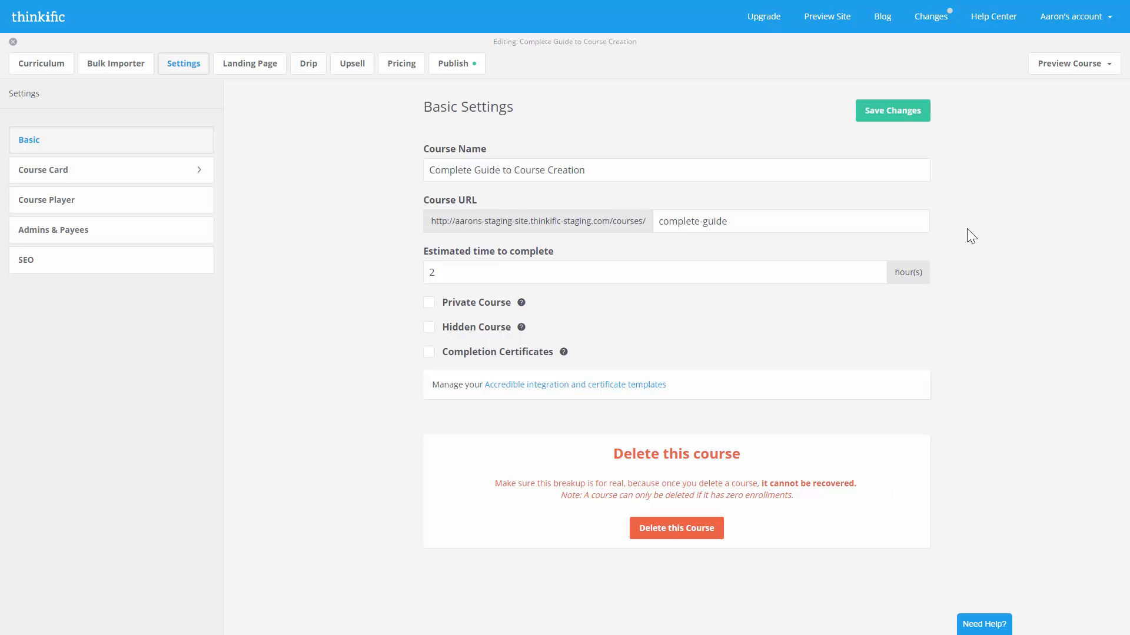
{"action": "left_click", "coordinate": [920, 119]}
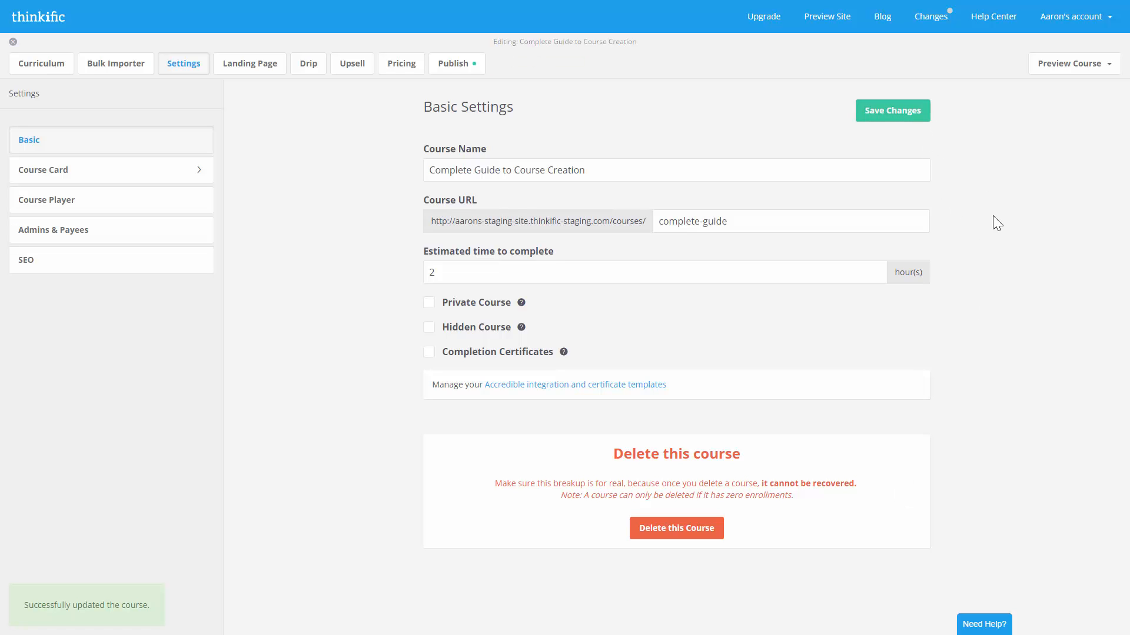
- Upload CourseCard.png as the course card image with the text 'Get started on the right foot with teaching online', and save
{"action": "left_click", "coordinate": [191, 173]}
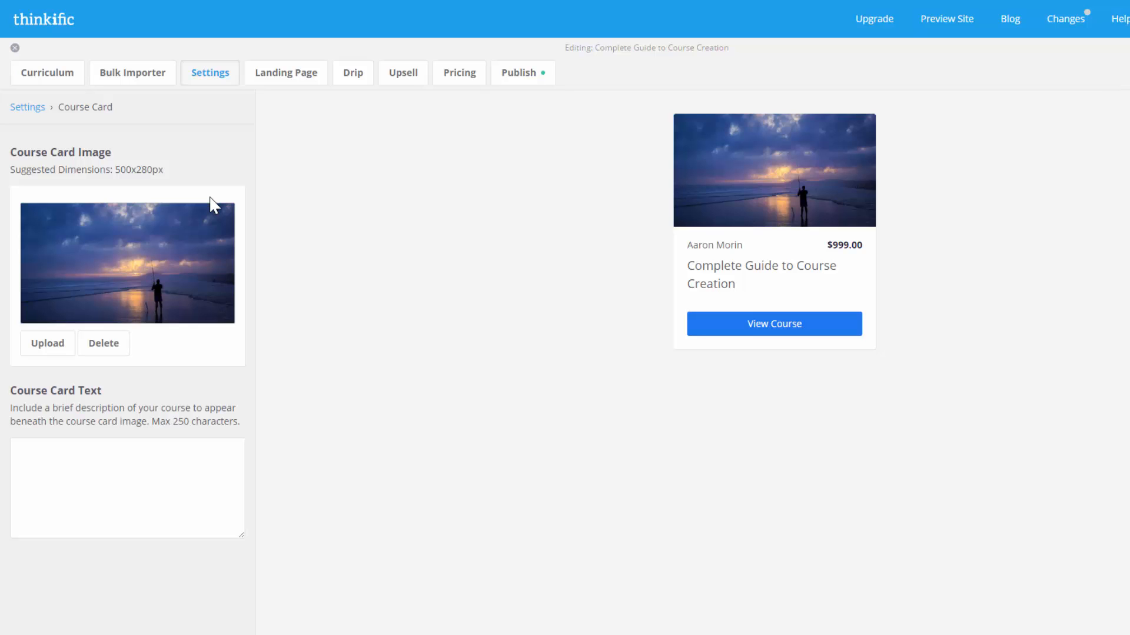
{"action": "left_click", "coordinate": [40, 346]}
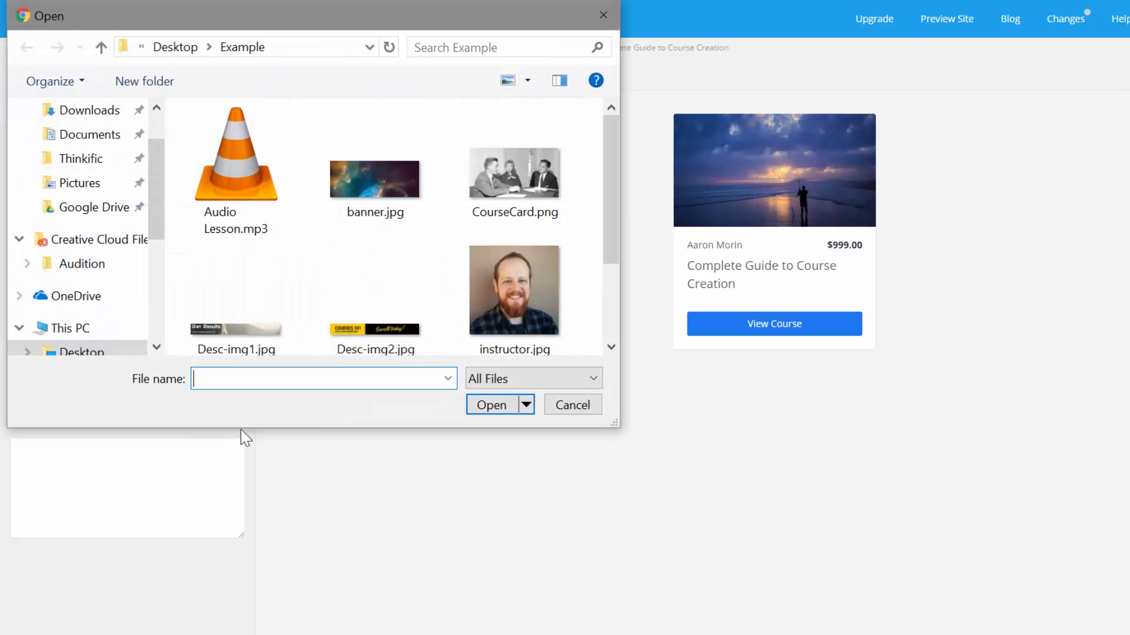
{"action": "double_click", "coordinate": [511, 177]}
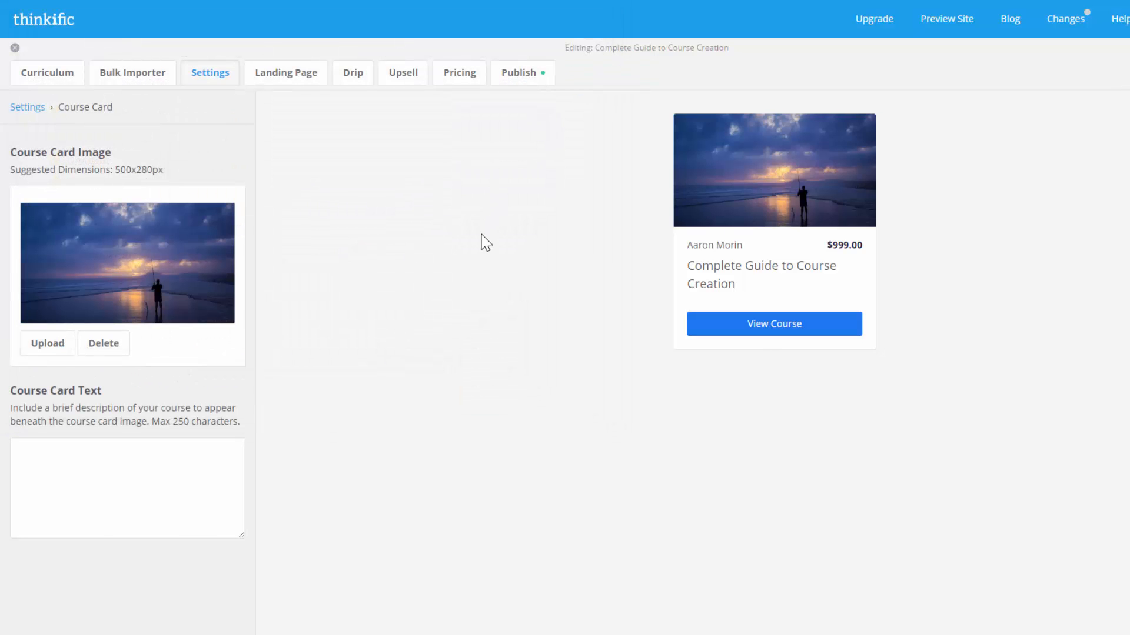
{"action": "left_click", "coordinate": [154, 488]}
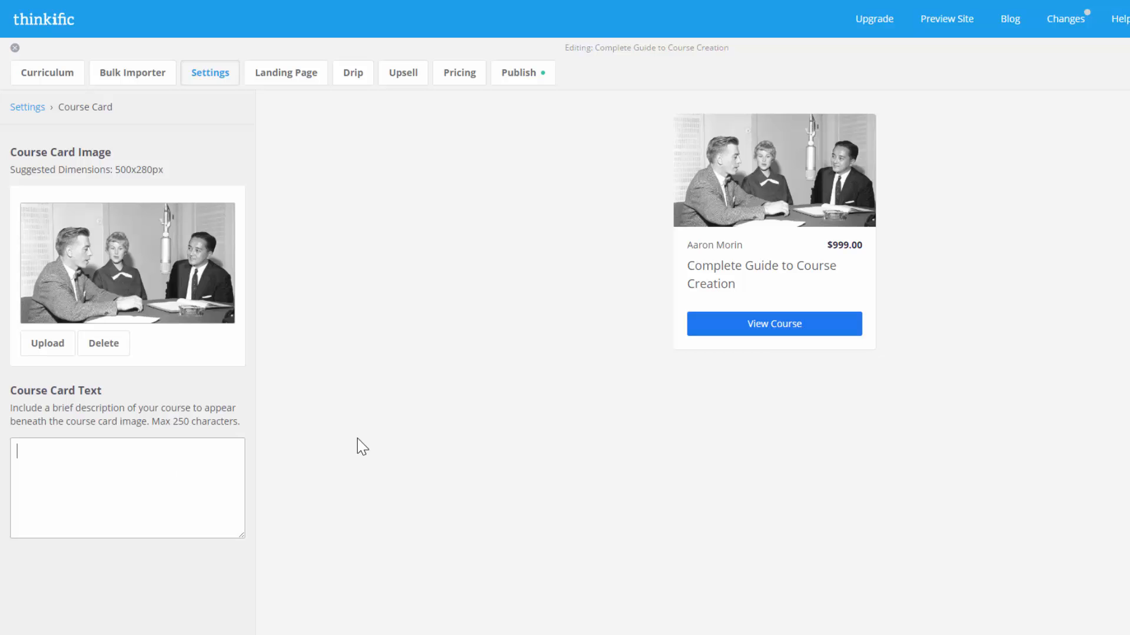
{"action": "type", "text": "Get started on the right foot with teaching online"}
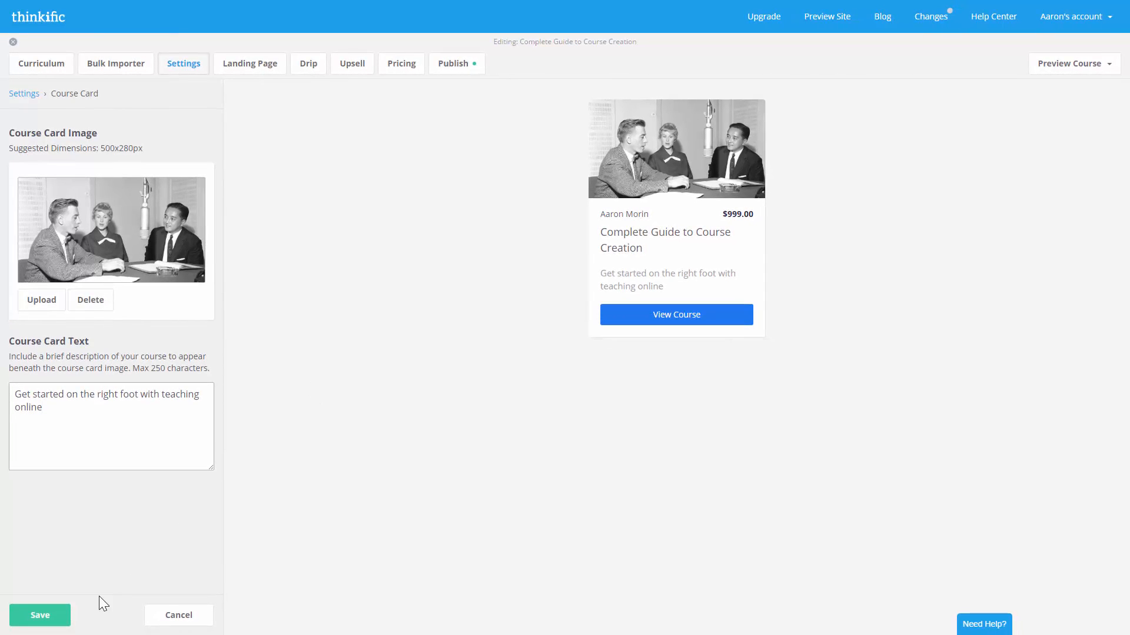
{"action": "left_click", "coordinate": [40, 615]}
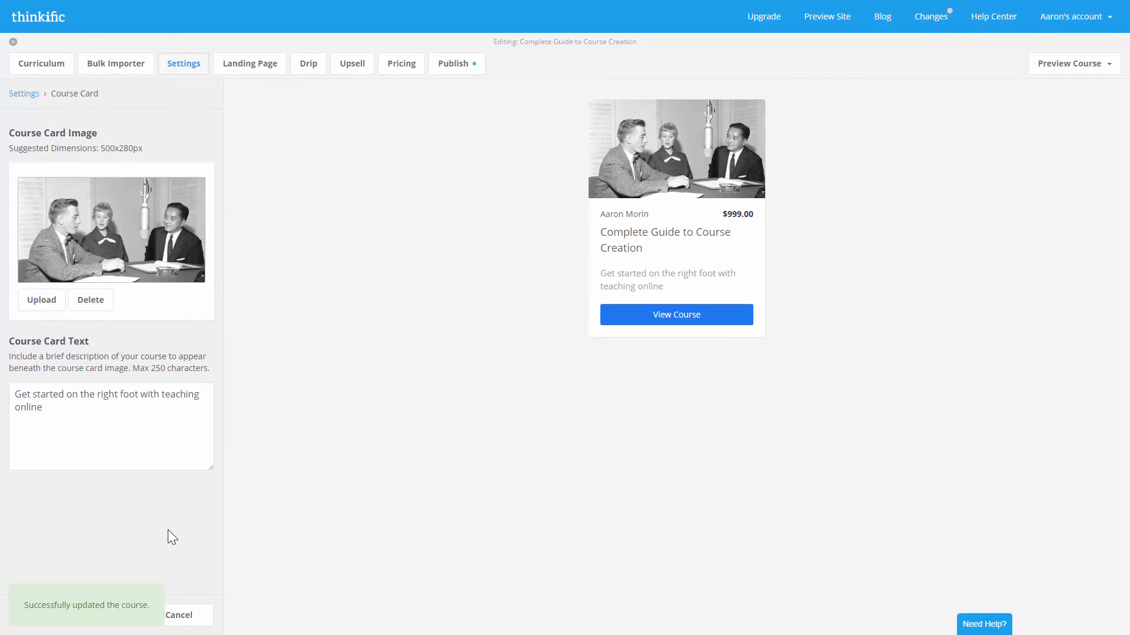
{"action": "left_click", "coordinate": [25, 93]}
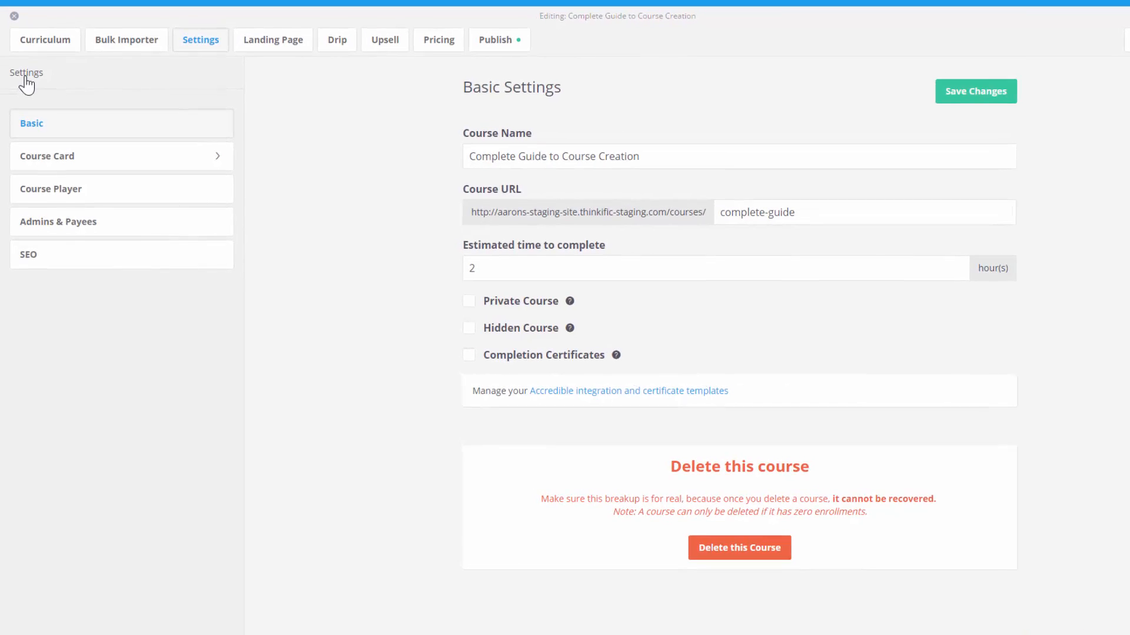
- Try the Black Course Player theme, then switch back to the White theme
{"action": "left_click", "coordinate": [135, 189]}
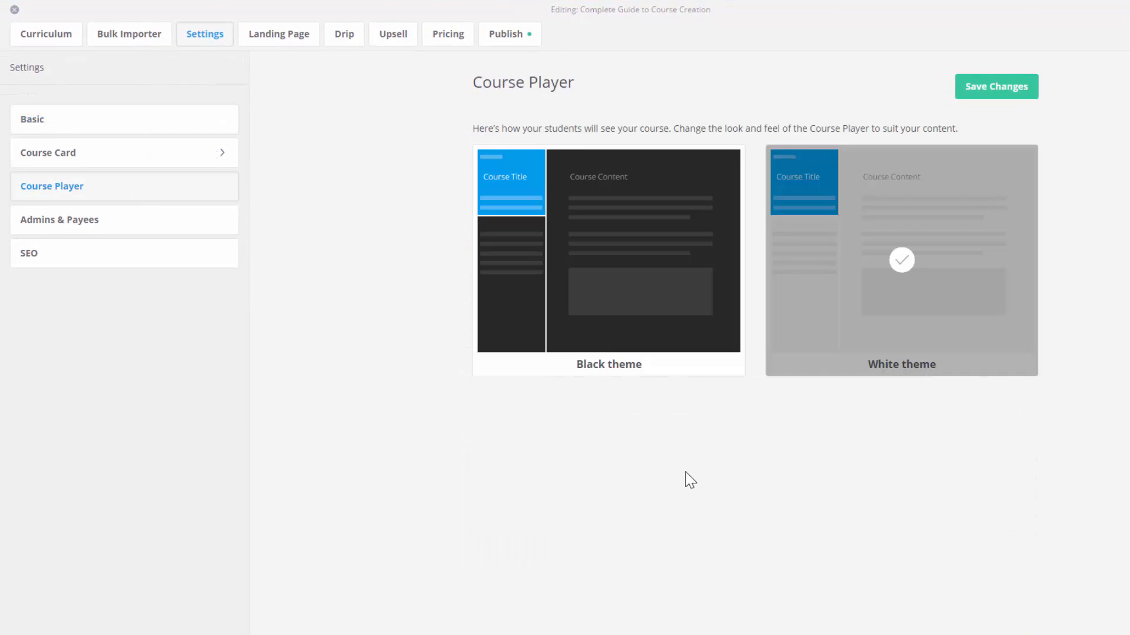
{"action": "left_click", "coordinate": [646, 312]}
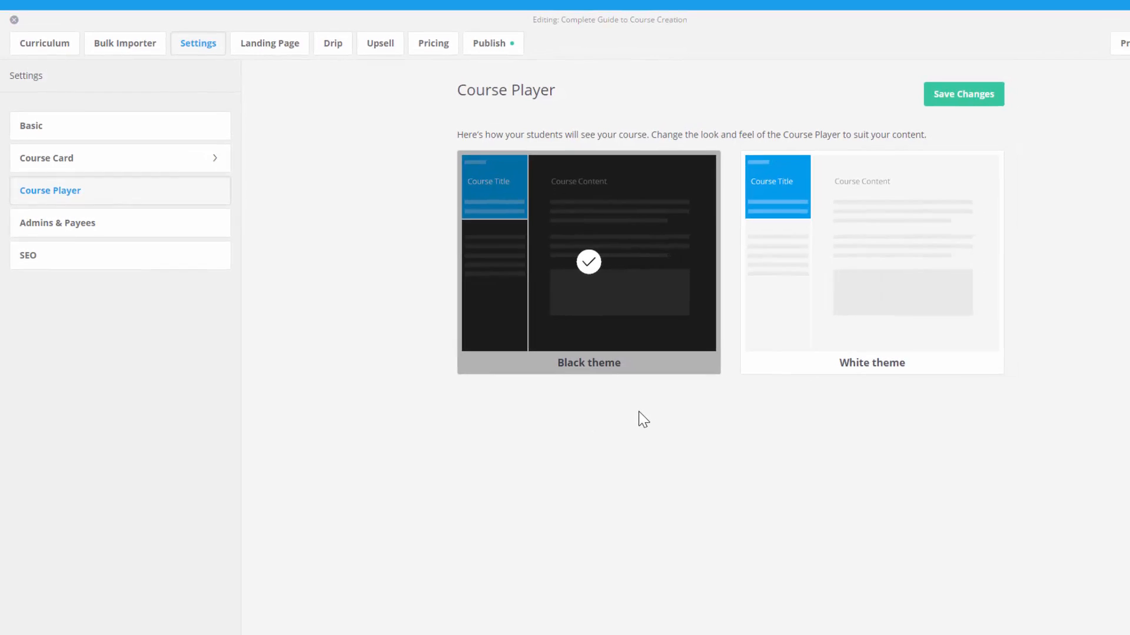
{"action": "left_click", "coordinate": [836, 305]}
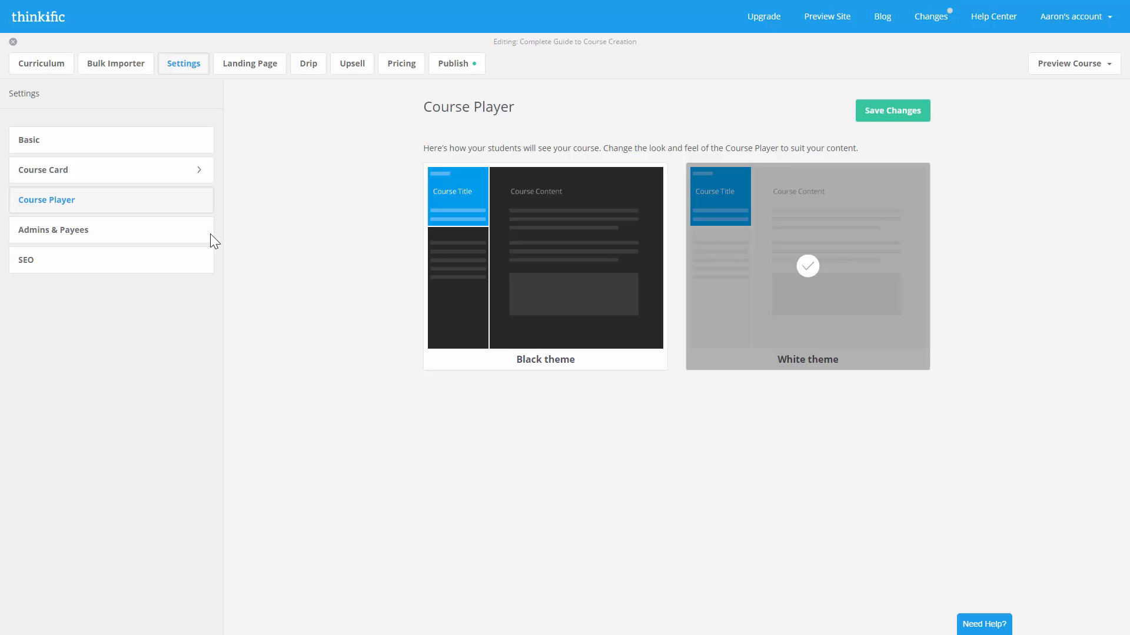
- Add Product Payee to the course with a 25% payout and save the payees
{"action": "left_click", "coordinate": [190, 236]}
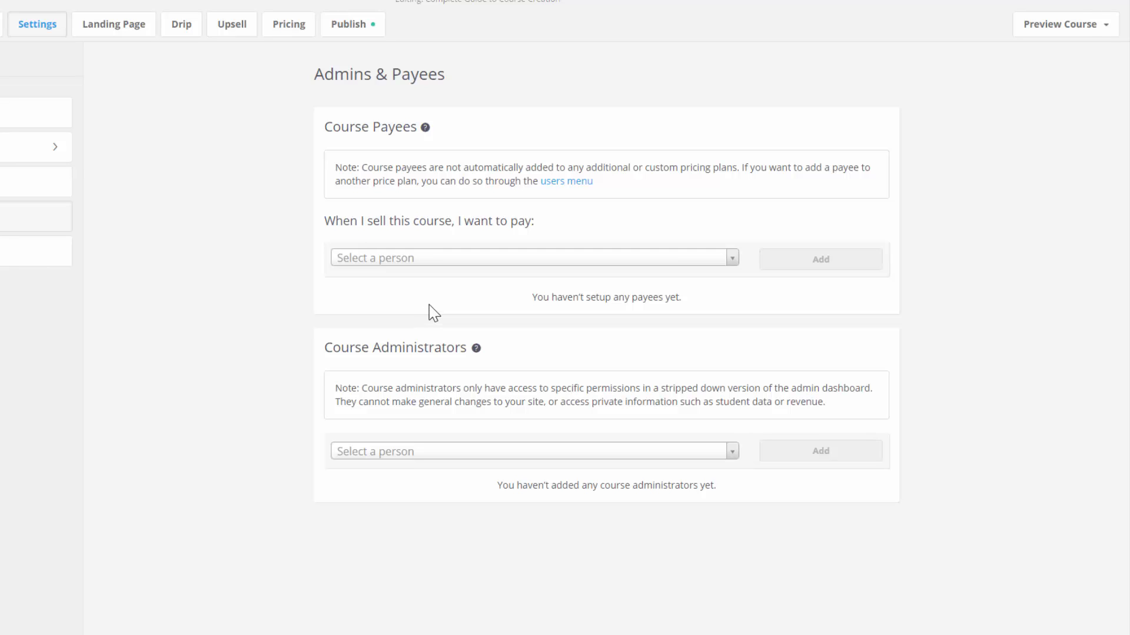
{"action": "left_click", "coordinate": [475, 267]}
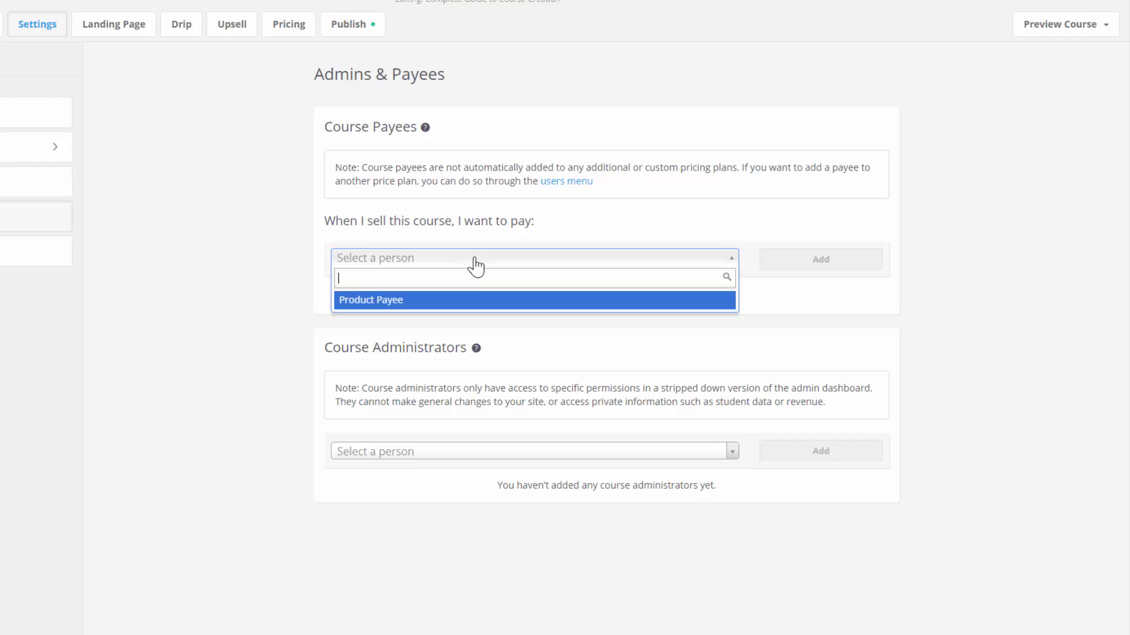
{"action": "left_click", "coordinate": [464, 308]}
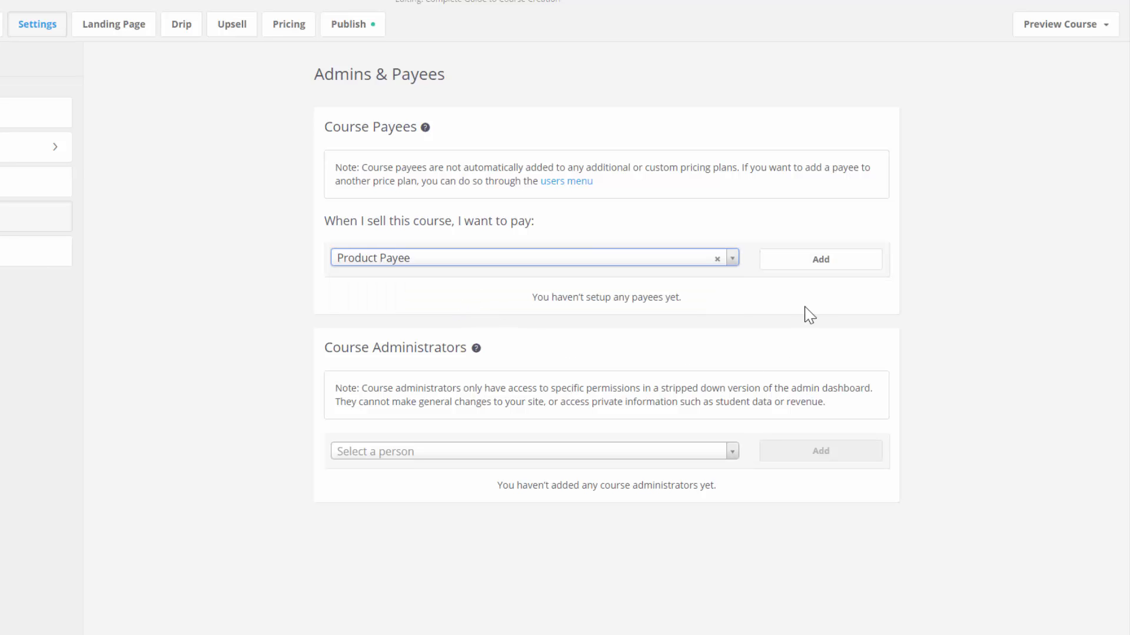
{"action": "left_click", "coordinate": [816, 272]}
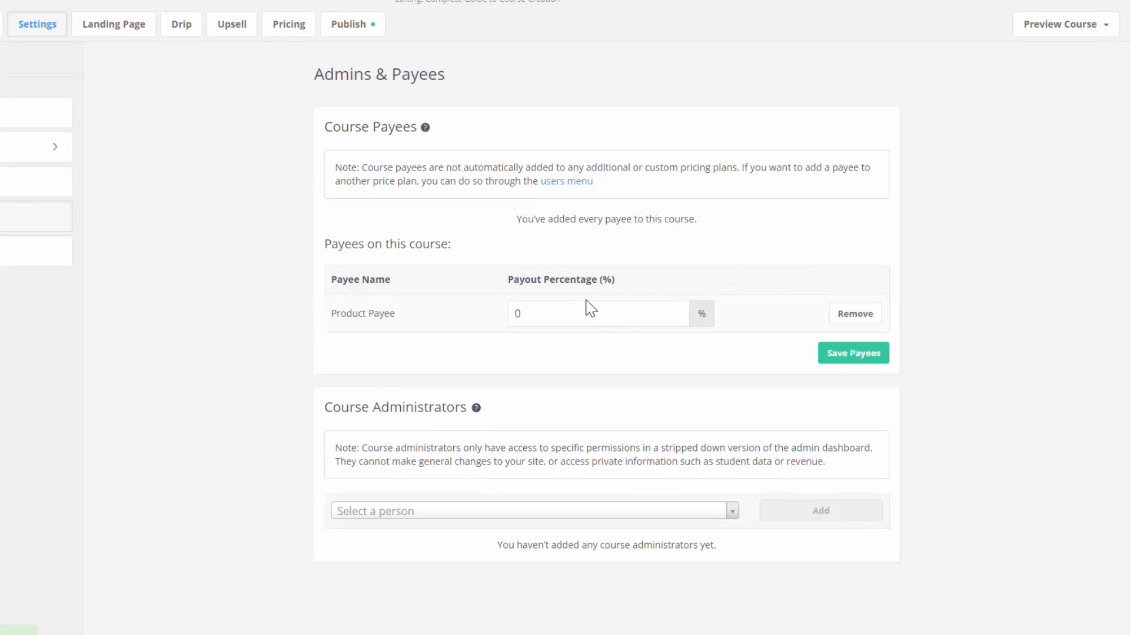
{"action": "left_click_drag", "start_coordinate": [585, 305], "coordinate": [499, 296]}
{"action": "left_click", "coordinate": [534, 314]}
{"action": "double_click", "coordinate": [512, 314]}
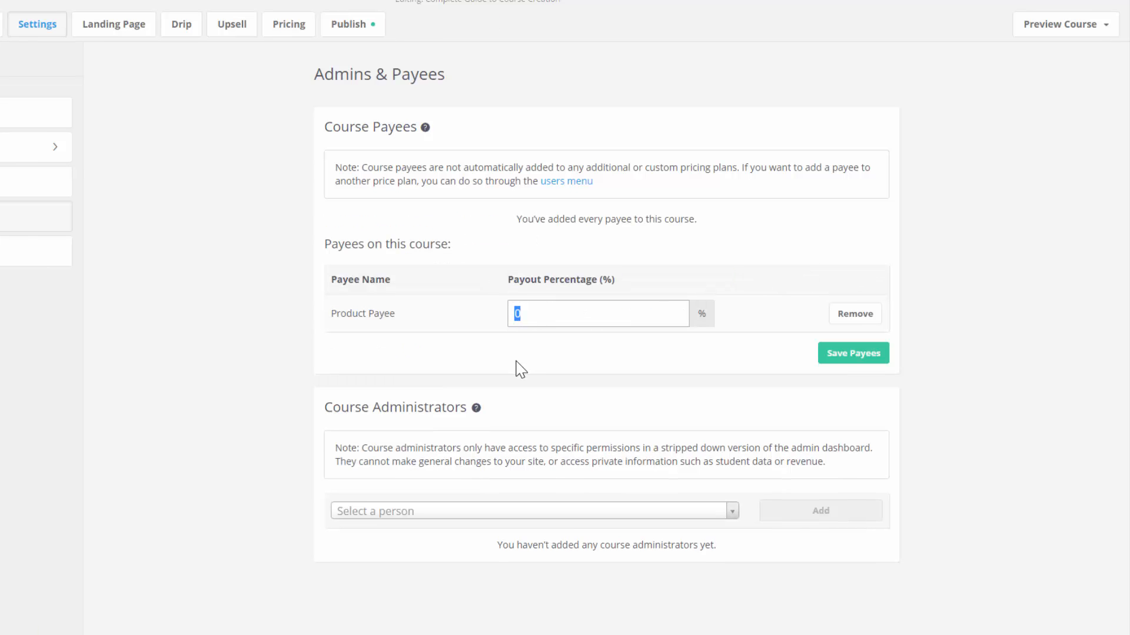
{"action": "type", "text": "25"}
{"action": "left_click", "coordinate": [840, 357]}
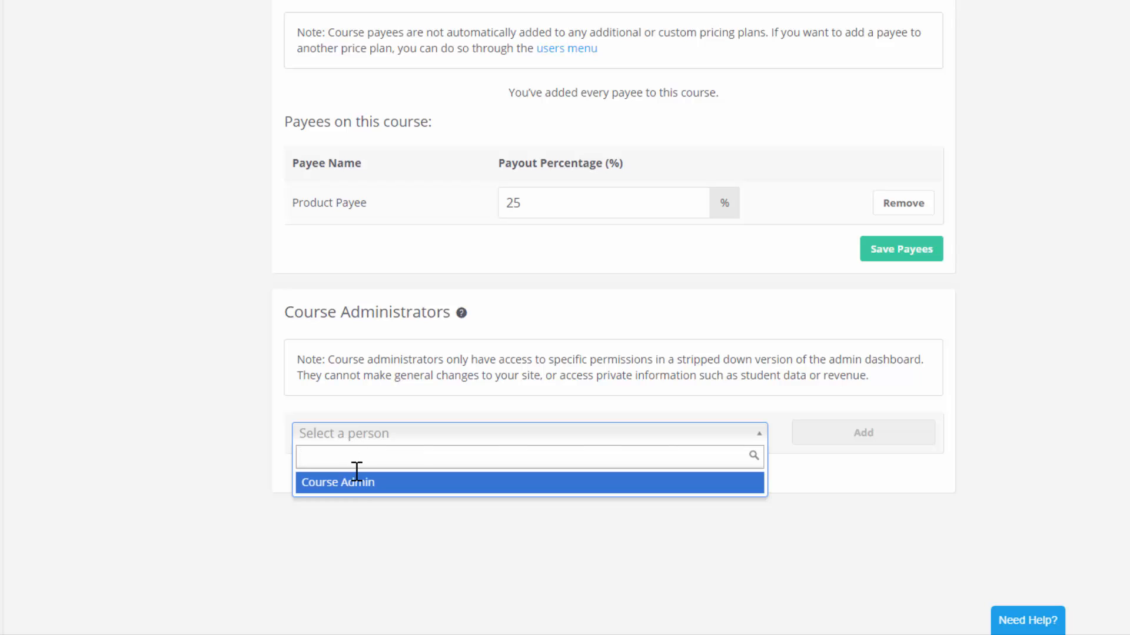
- Add Course Admin as a course administrator, then go to the Publish page
{"action": "left_click", "coordinate": [364, 487]}
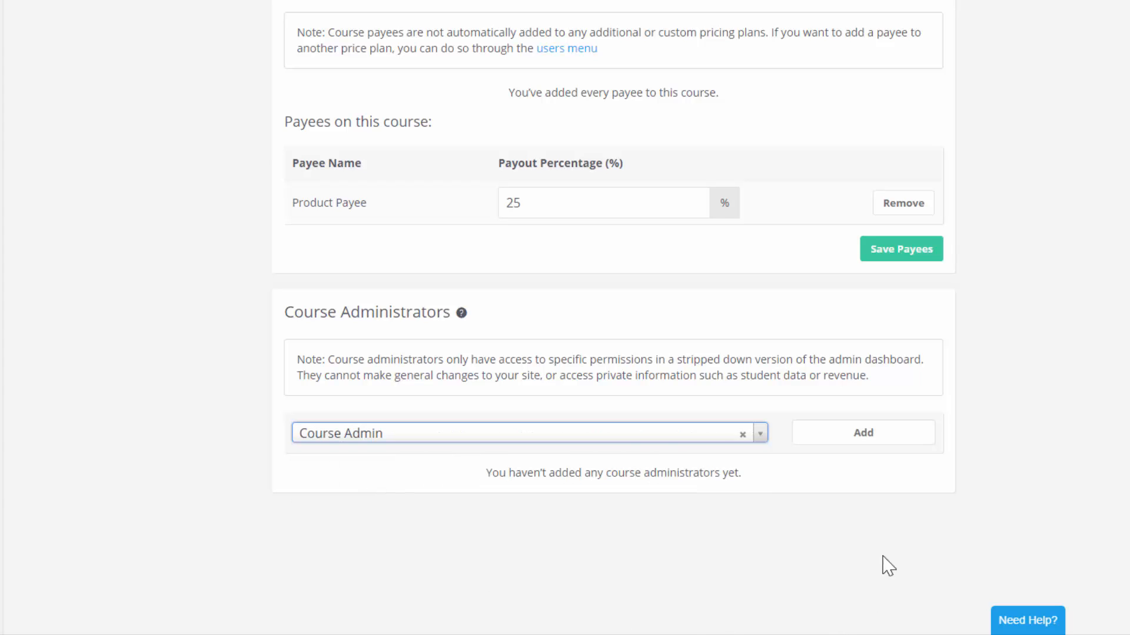
{"action": "left_click", "coordinate": [904, 438]}
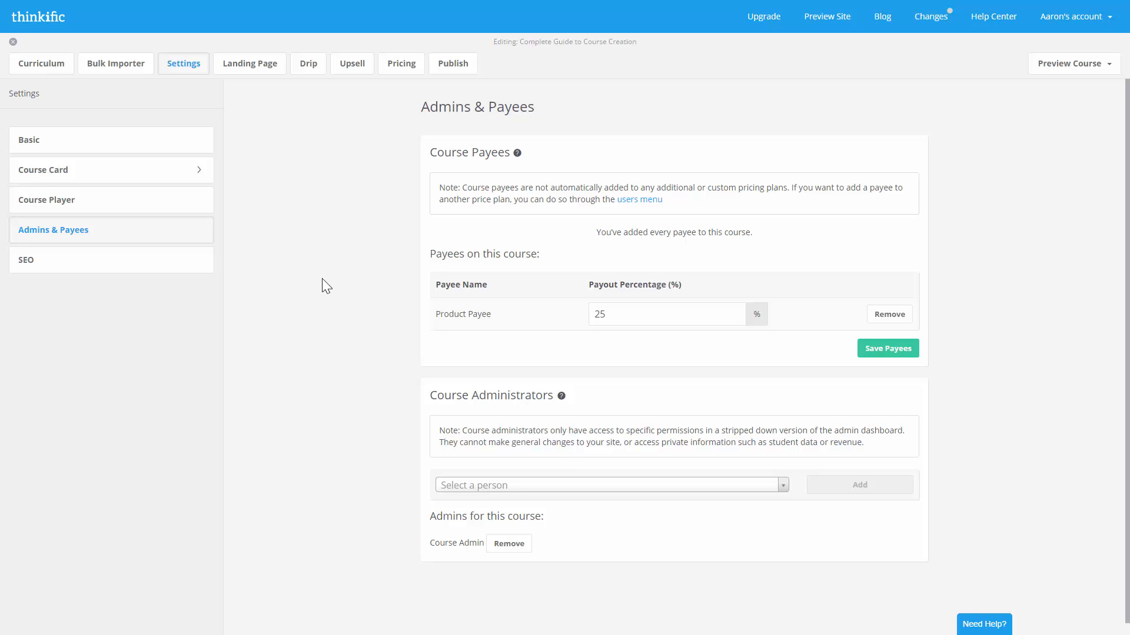
{"action": "left_click", "coordinate": [463, 64]}
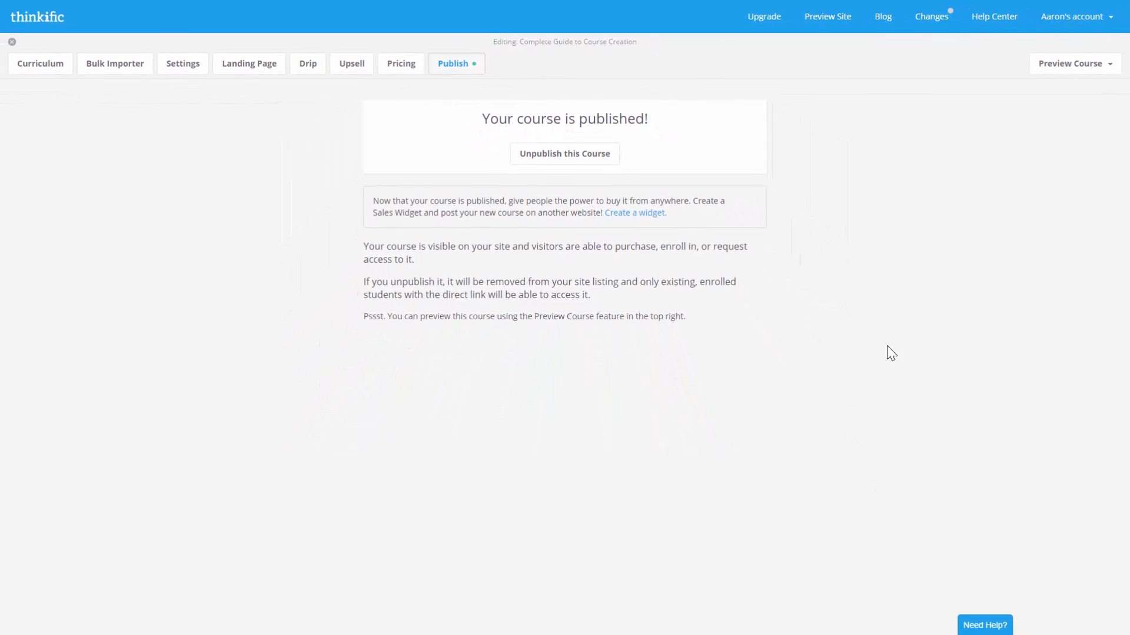
- Log out and scroll the public course page down through the curriculum to Chapter 4
{"action": "left_click", "coordinate": [1077, 16]}
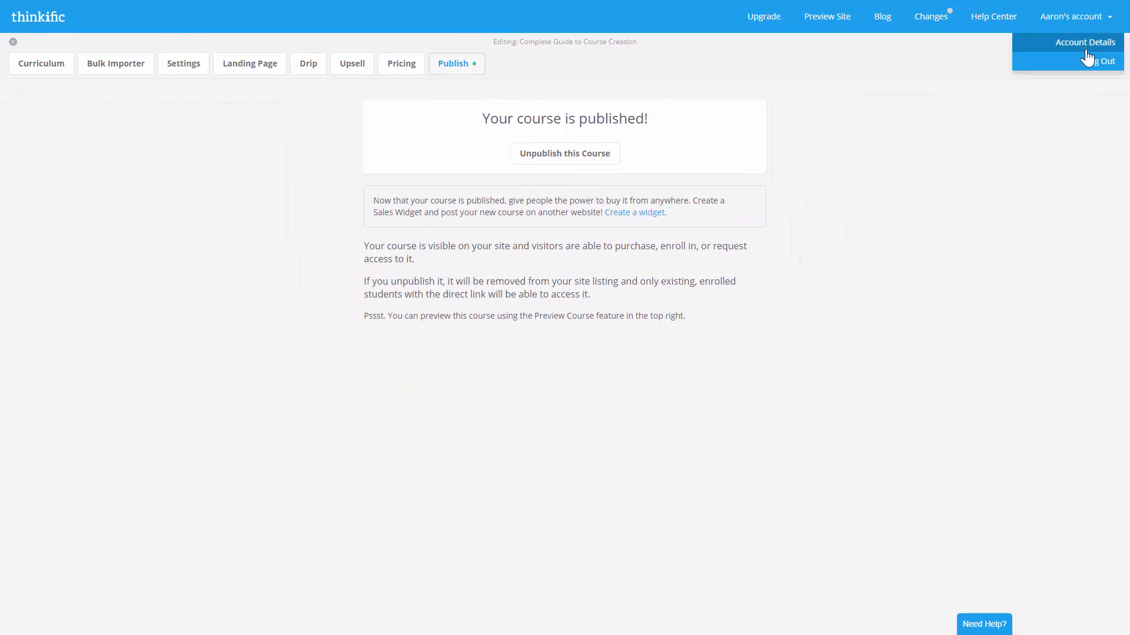
{"action": "left_click", "coordinate": [1087, 59]}
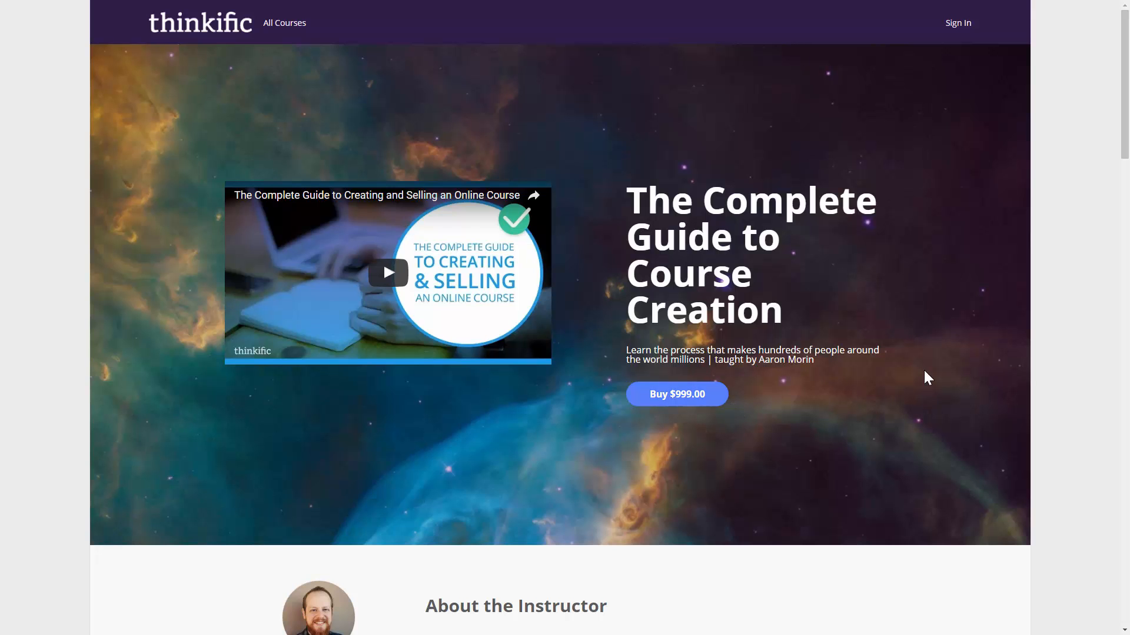
{"action": "scroll", "coordinate": [925, 372], "scroll_direction": "down", "scroll_amount": 12}
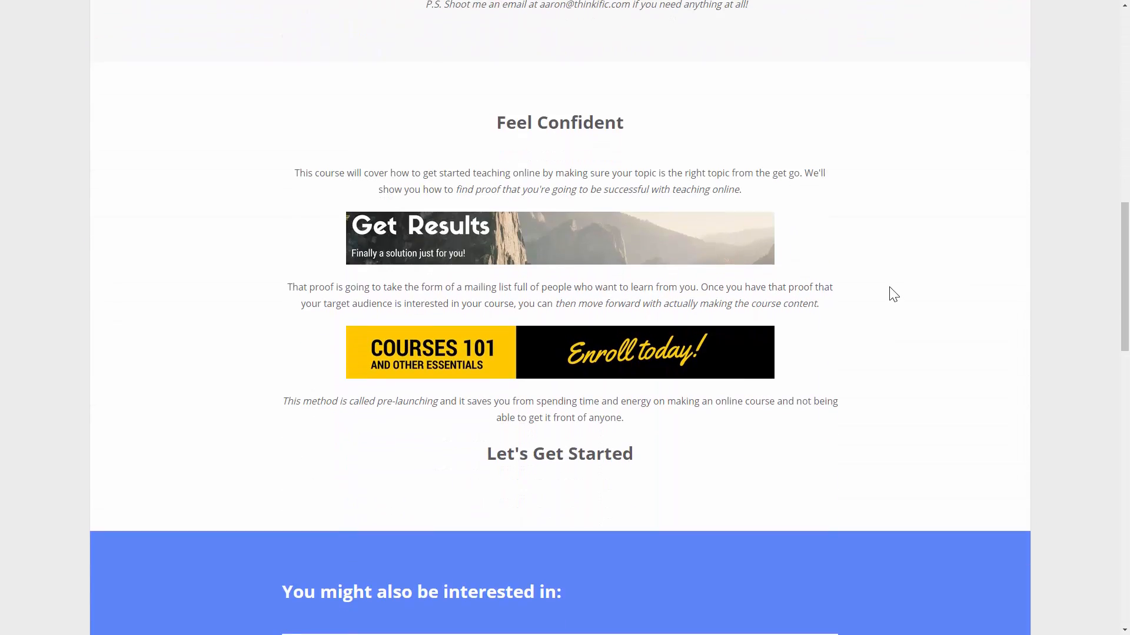
{"action": "scroll", "coordinate": [890, 288], "scroll_direction": "down", "scroll_amount": 7}
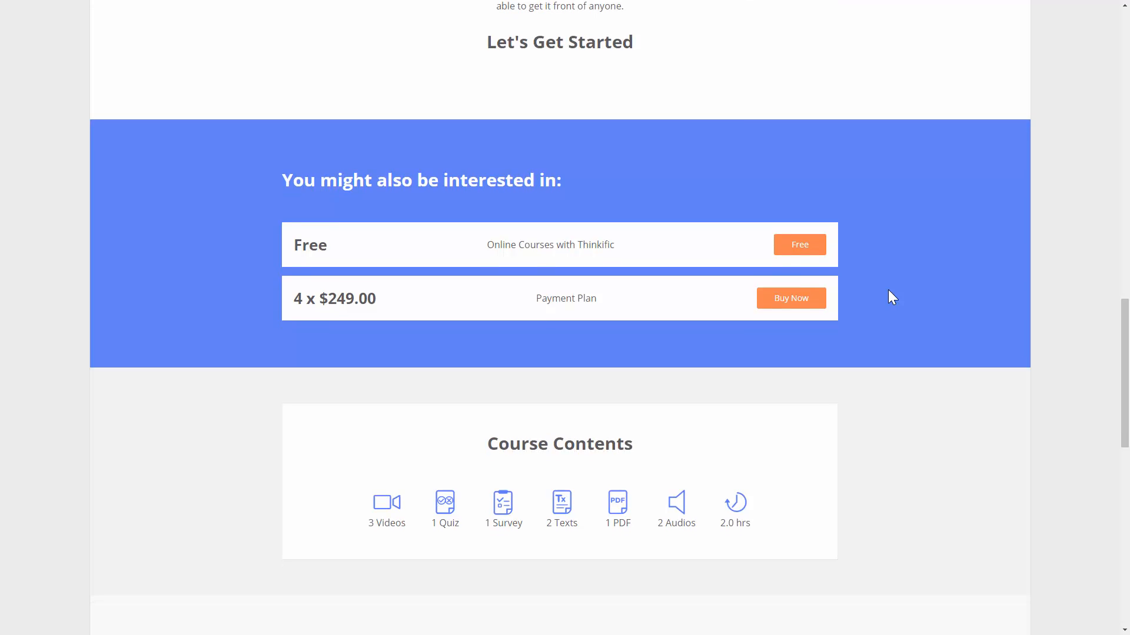
{"action": "scroll", "coordinate": [892, 297], "scroll_direction": "down", "scroll_amount": 10}
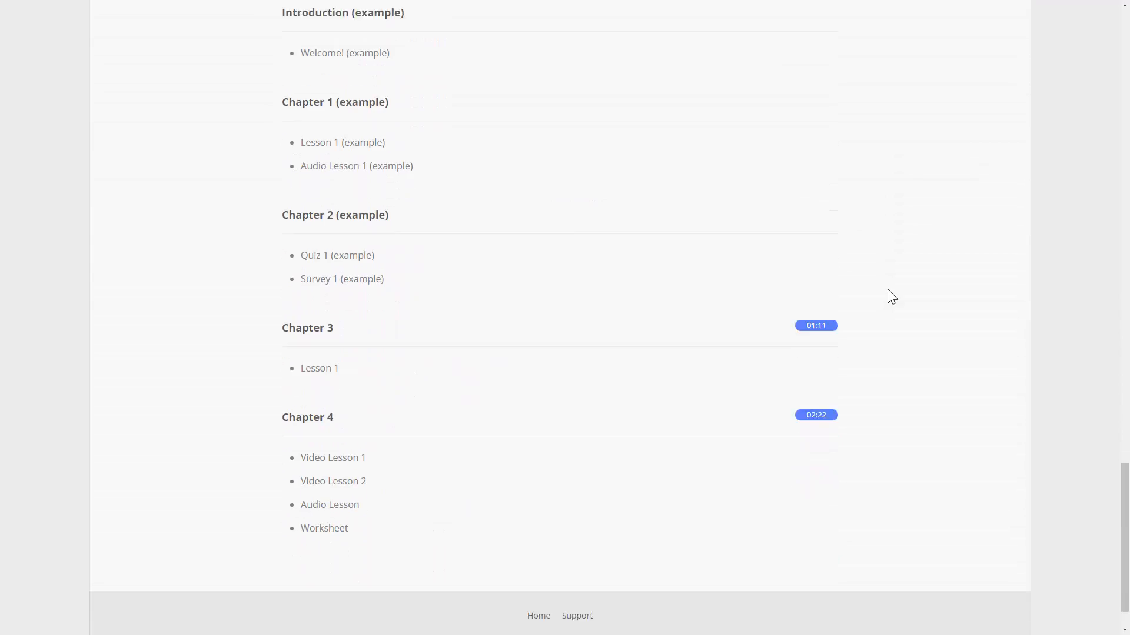
{"action": "scroll", "coordinate": [892, 297], "scroll_direction": "down", "scroll_amount": 1}
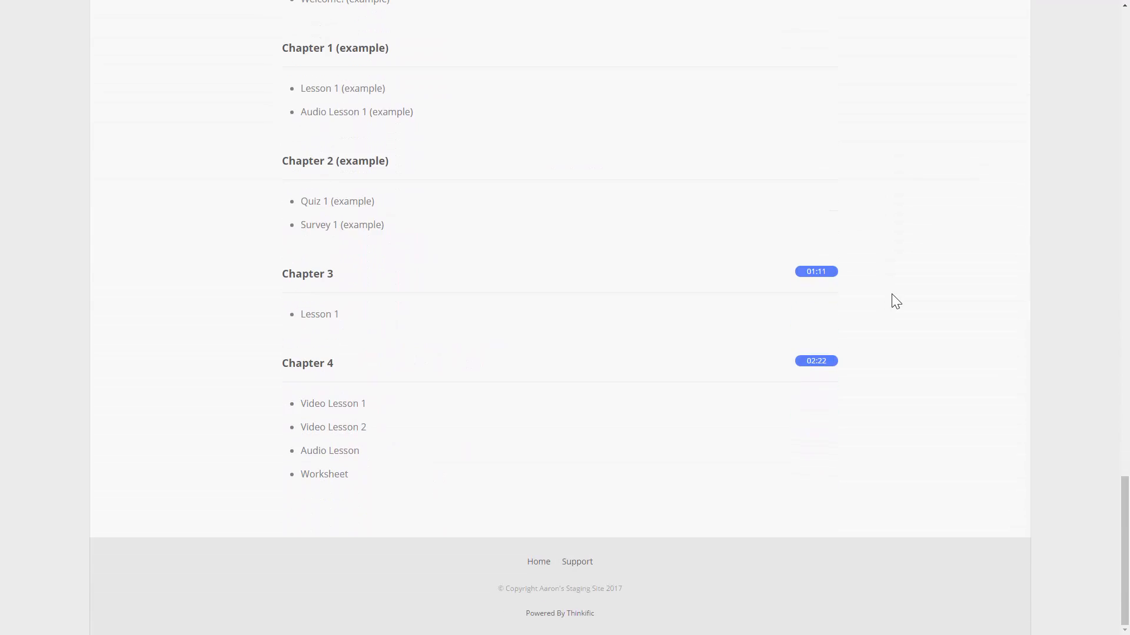